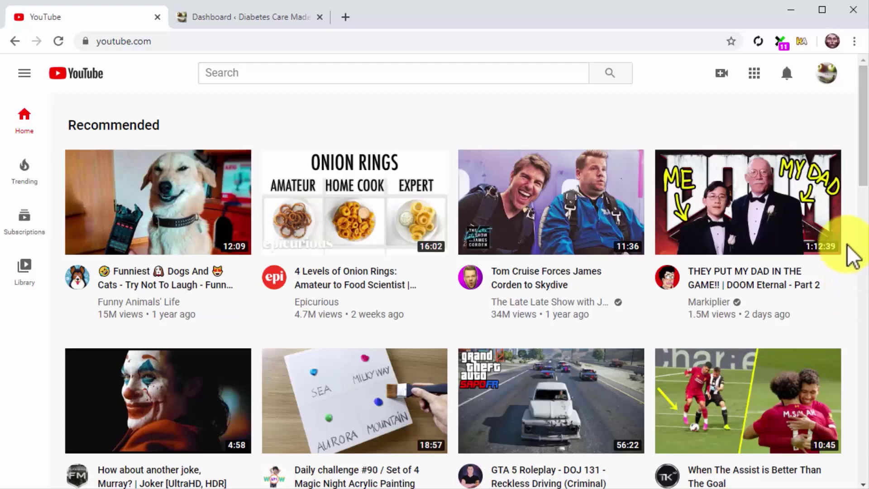
{"action": "left_click", "coordinate": [826, 73]}
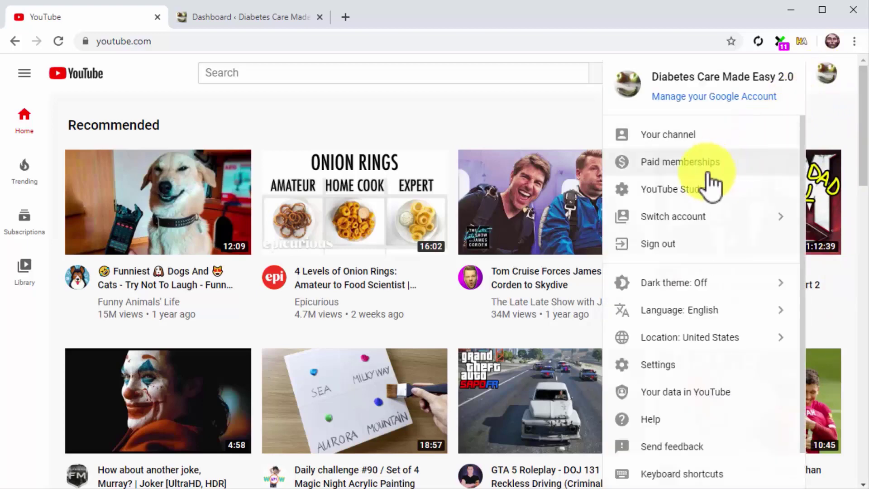
{"action": "left_click", "coordinate": [694, 190]}
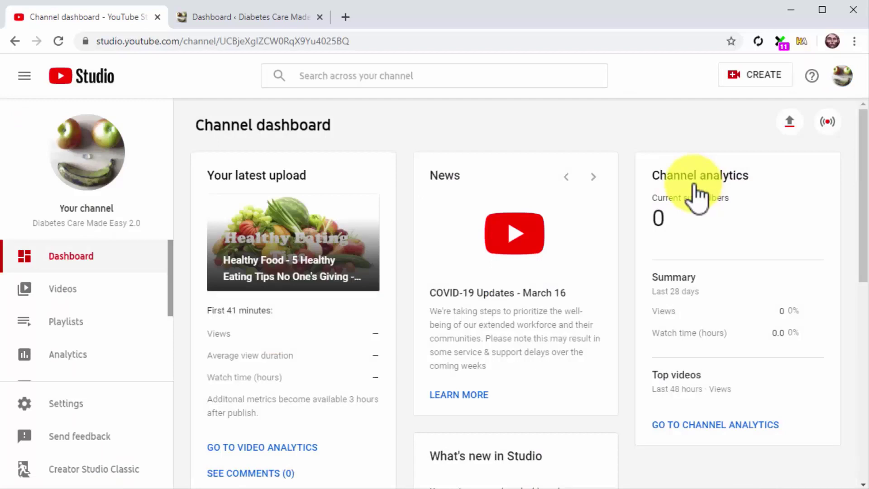
{"action": "left_click", "coordinate": [149, 299]}
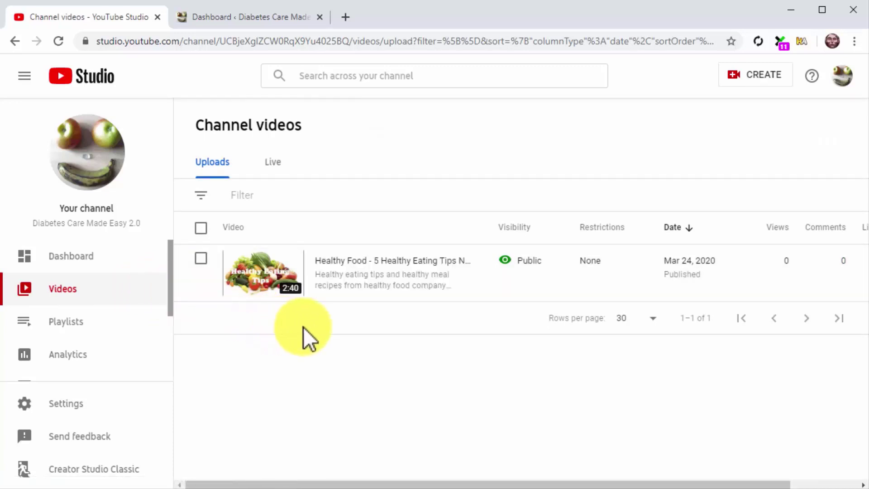
{"action": "mouse_move", "coordinate": [469, 292]}
{"action": "left_click", "coordinate": [462, 273]}
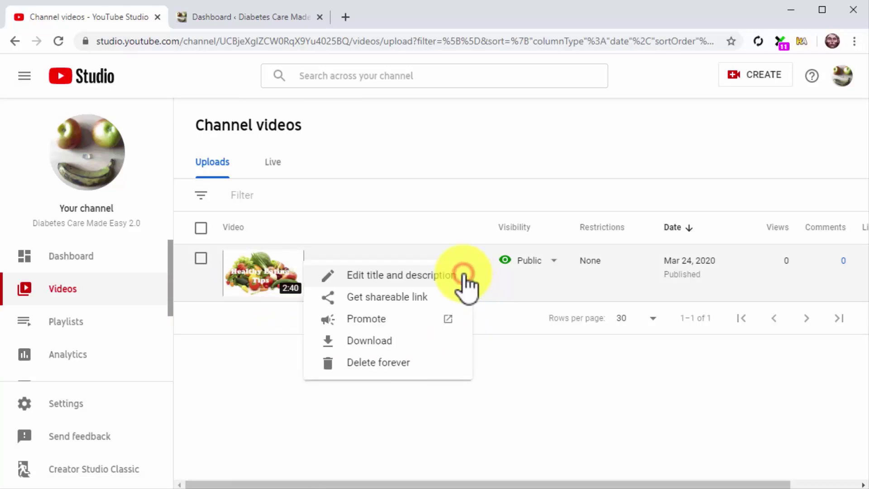
{"action": "left_click", "coordinate": [419, 297]}
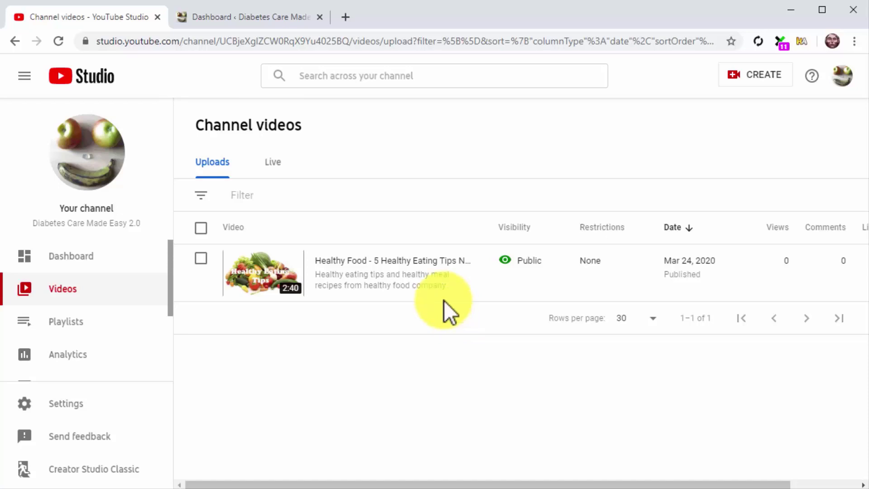
Switch to the WordPress dashboard and create a new post titled "Healthy Food - 5 Healthy Eating Tips No One's Giving"
{"action": "left_click", "coordinate": [290, 23]}
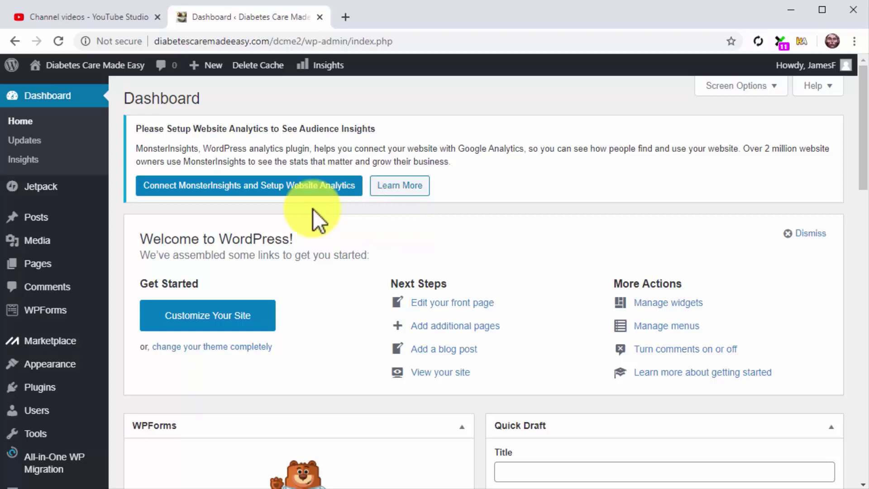
{"action": "mouse_move", "coordinate": [83, 218]}
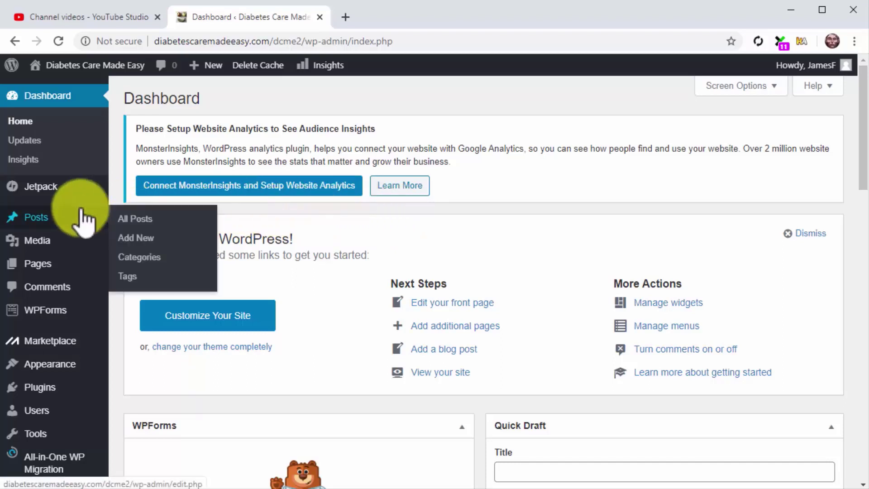
{"action": "left_click", "coordinate": [171, 236]}
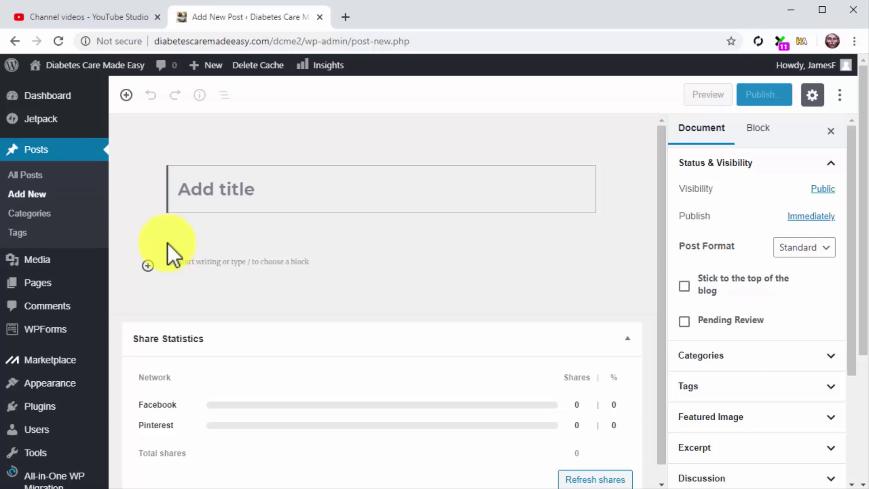
{"action": "type", "text": "Healt"}
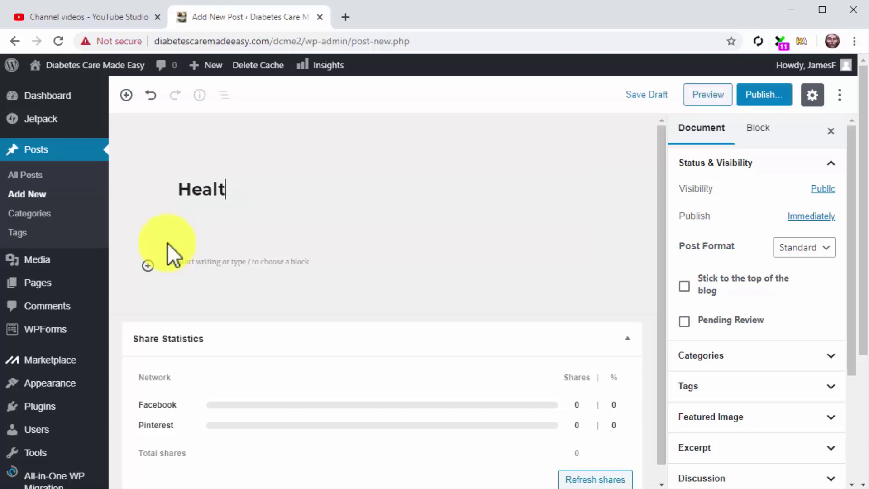
{"action": "type", "text": "hy Foo"}
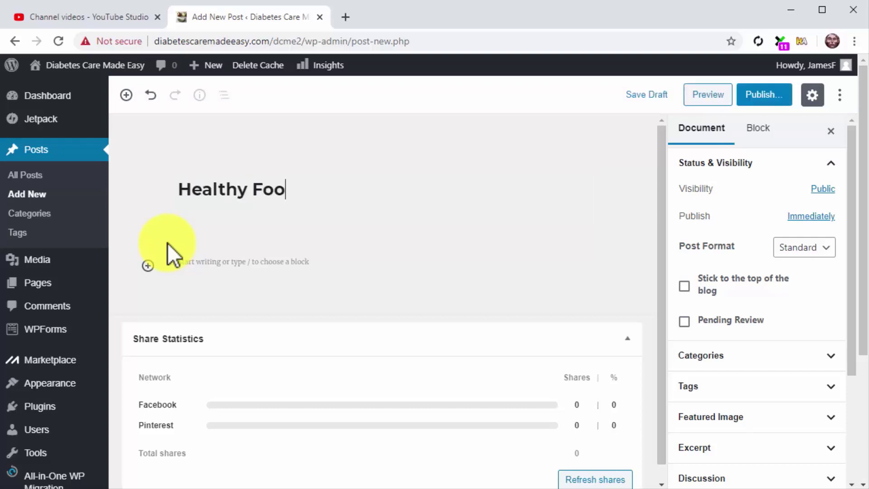
{"action": "type", "text": "d - 5 Healthy E"}
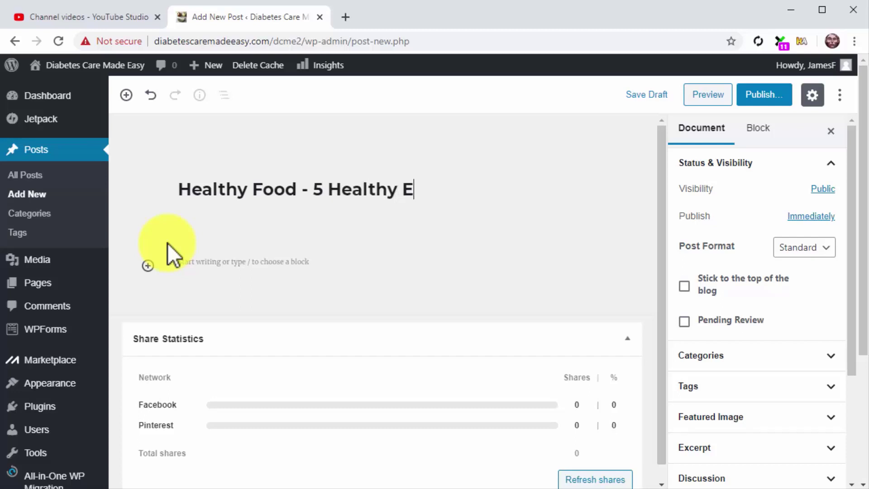
{"action": "type", "text": "ating"}
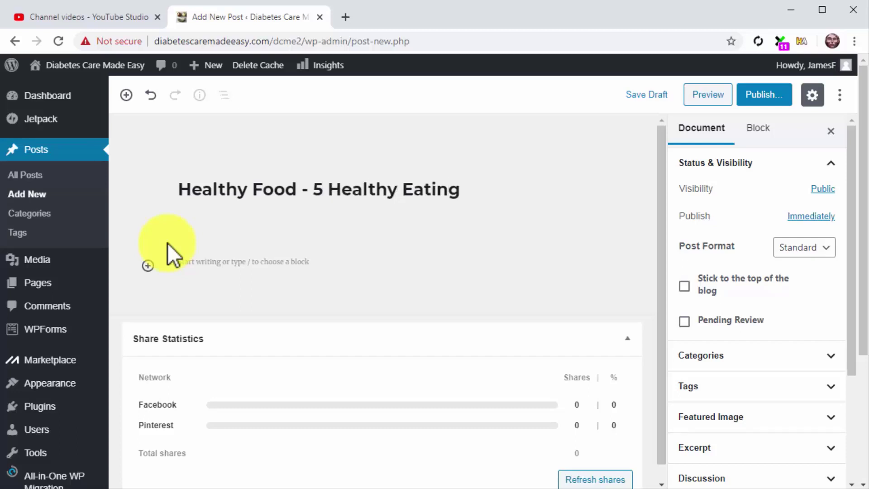
{"action": "type", "text": " Tips No One's"}
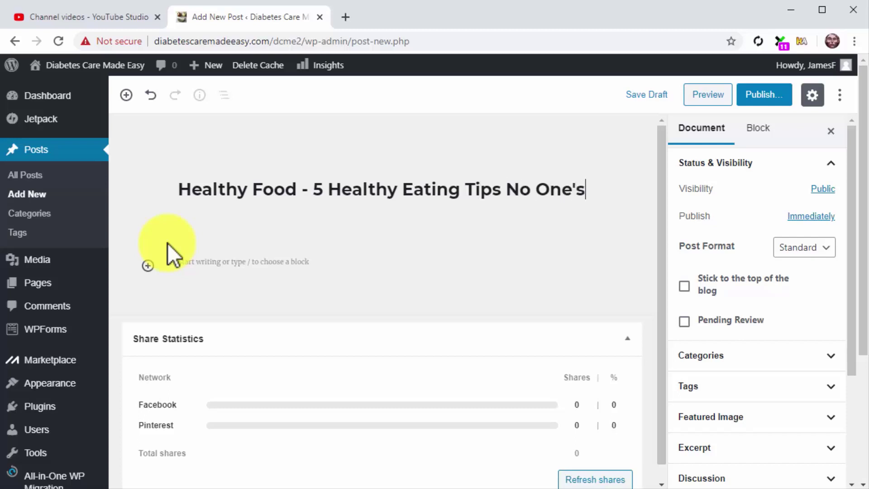
{"action": "type", "text": " Giving"}
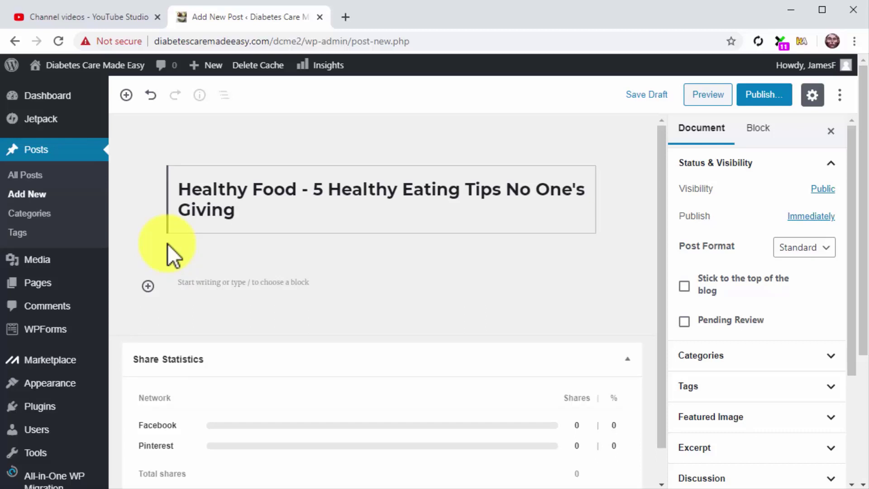
Paste the prepared article text about a healthy diabetes diet into the post body and set its font size to 14
{"action": "left_click", "coordinate": [204, 284]}
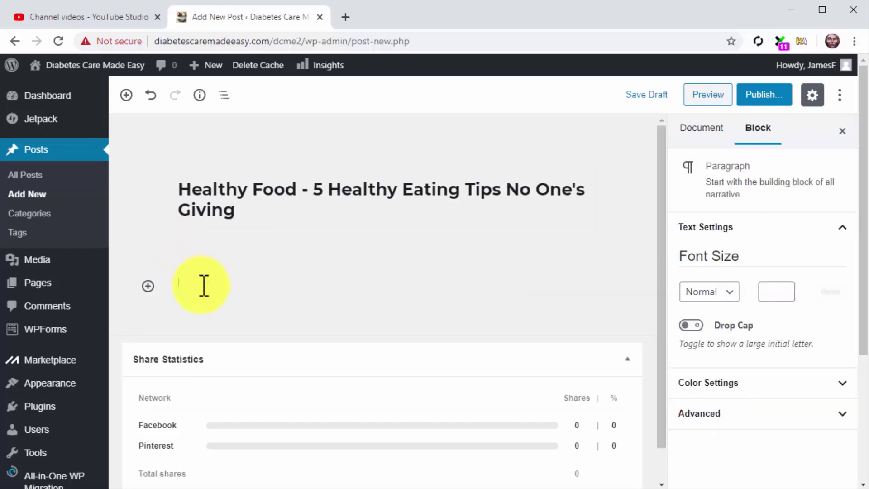
{"action": "key", "text": "ctrl+v"}
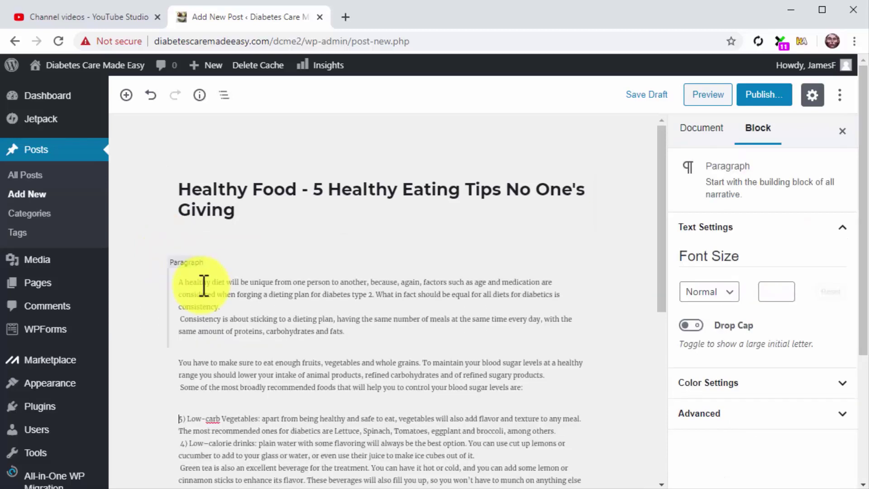
{"action": "left_click", "coordinate": [356, 331]}
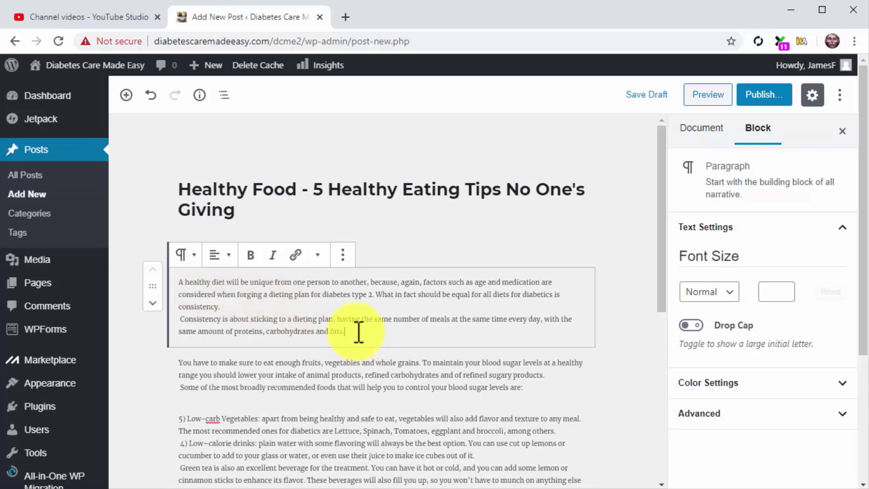
{"action": "left_click", "coordinate": [772, 294]}
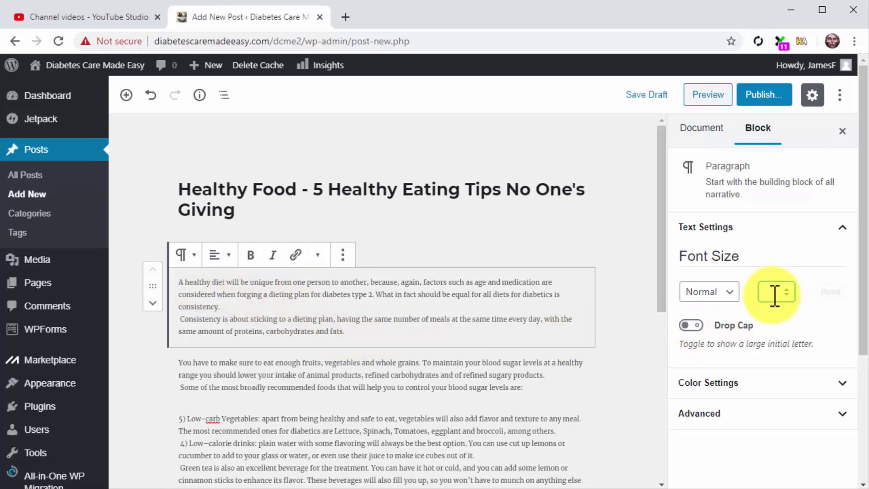
{"action": "type", "text": "14"}
Add the closing paragraph "We go into a more in-depth explanation in the video down below, so you should definitely check it out!" at font size 14
{"action": "left_click", "coordinate": [559, 330]}
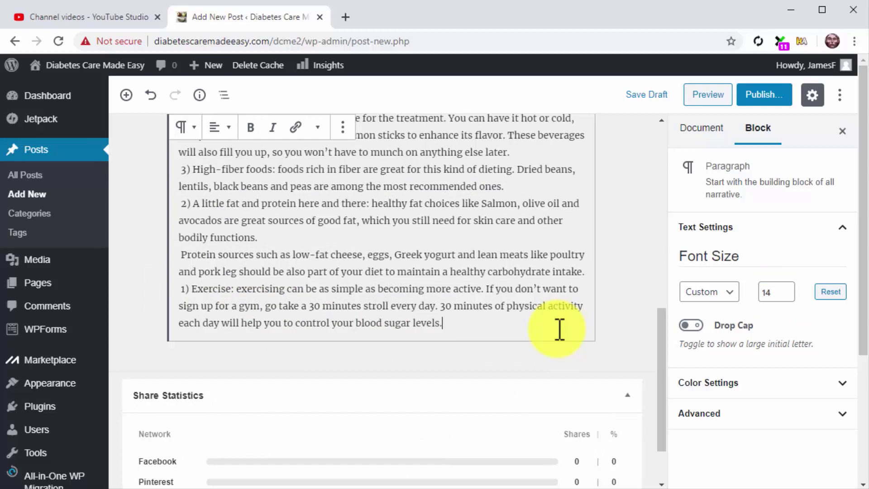
{"action": "key", "text": "Return"}
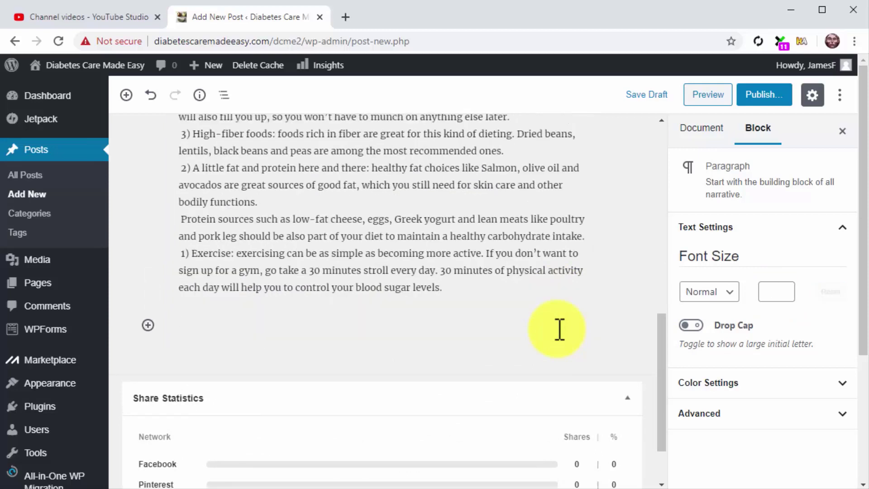
{"action": "type", "text": "We go i"}
{"action": "key", "text": "ctrl+v"}
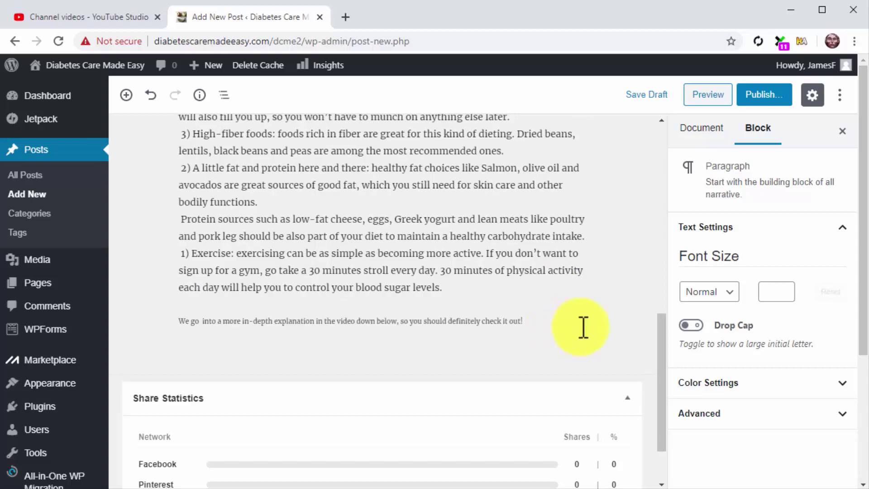
{"action": "left_click", "coordinate": [763, 297]}
{"action": "type", "text": "24"}
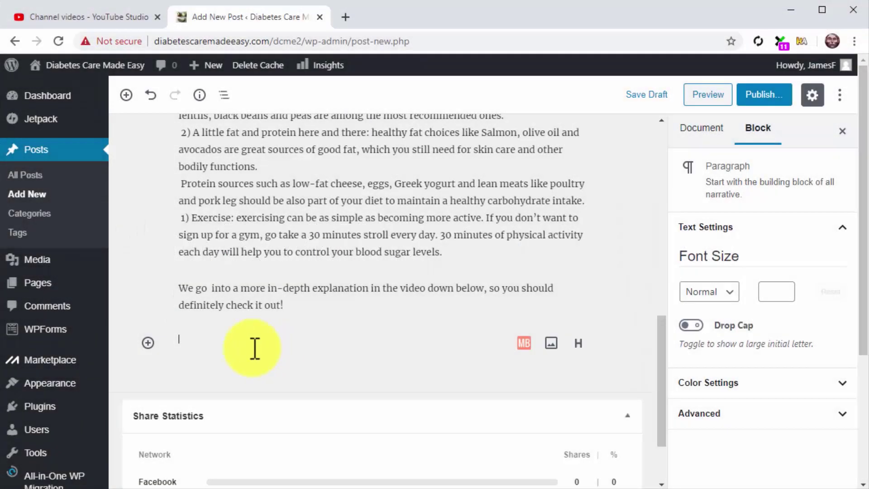
Insert a YouTube embed block below the closing paragraph and embed the video from its copied shareable link
{"action": "left_click", "coordinate": [148, 343]}
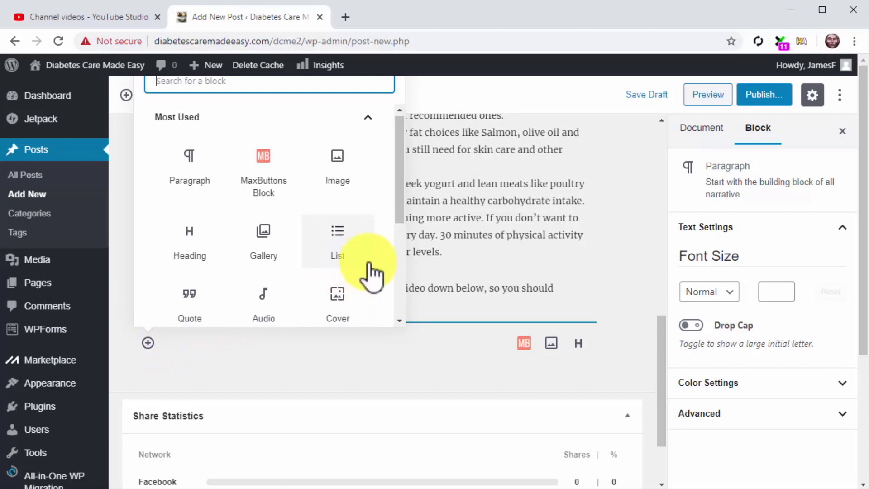
{"action": "scroll", "coordinate": [372, 273], "scroll_direction": "down", "scroll_amount": 4}
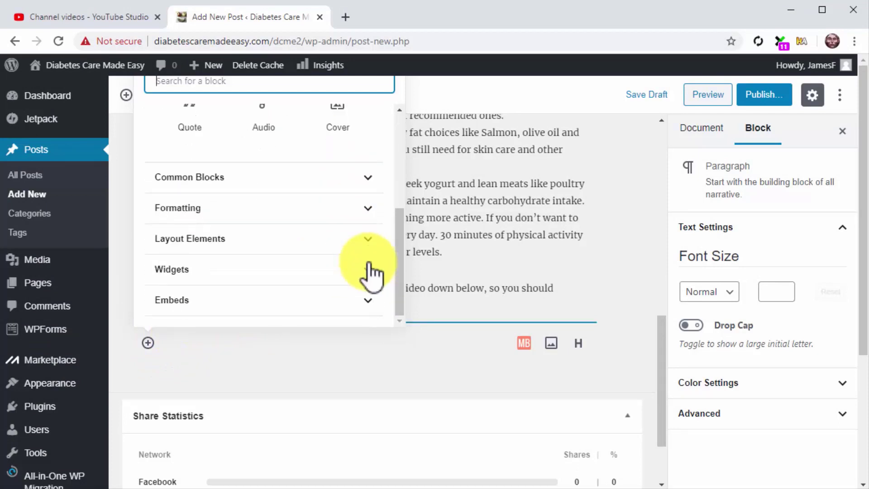
{"action": "left_click", "coordinate": [346, 299]}
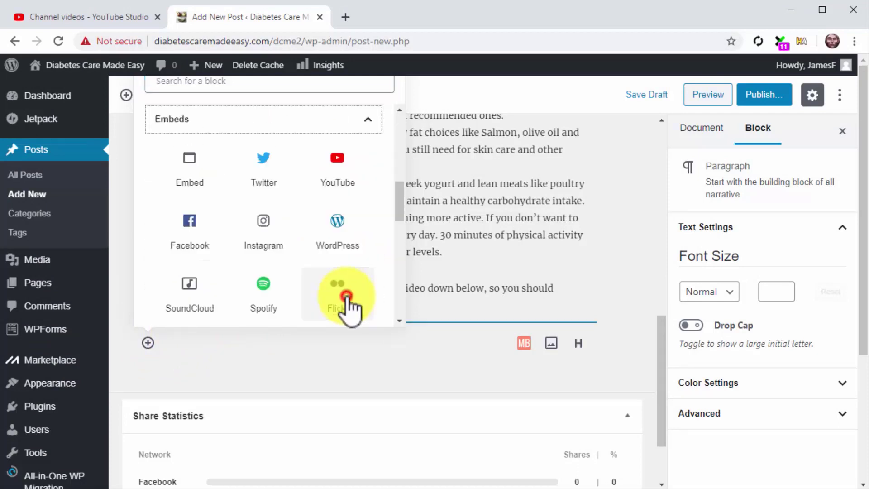
{"action": "left_click", "coordinate": [340, 186]}
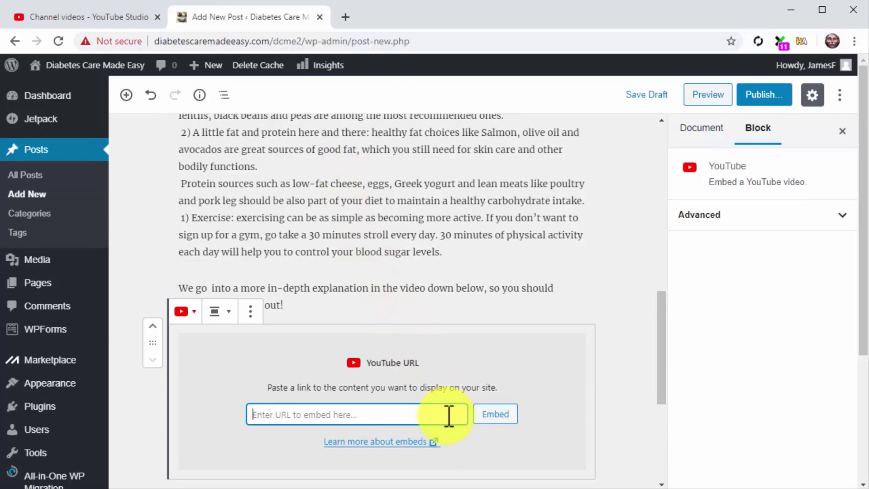
{"action": "key", "text": "ctrl+v"}
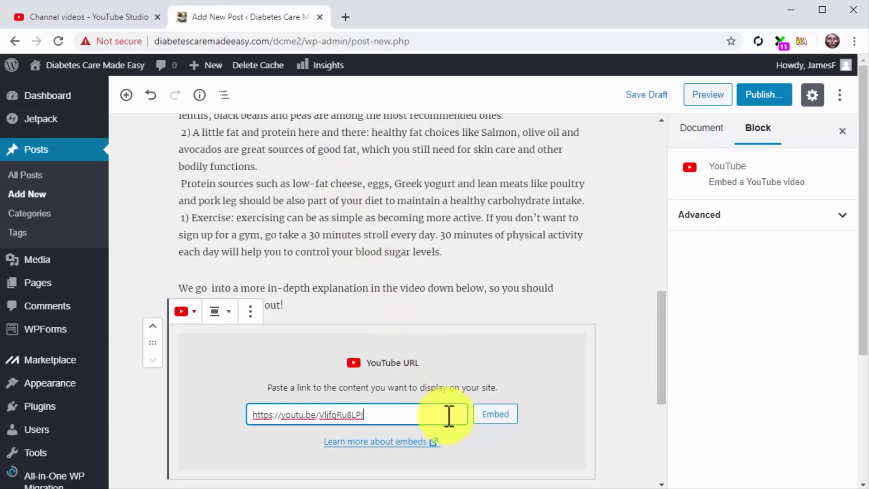
{"action": "left_click", "coordinate": [486, 415]}
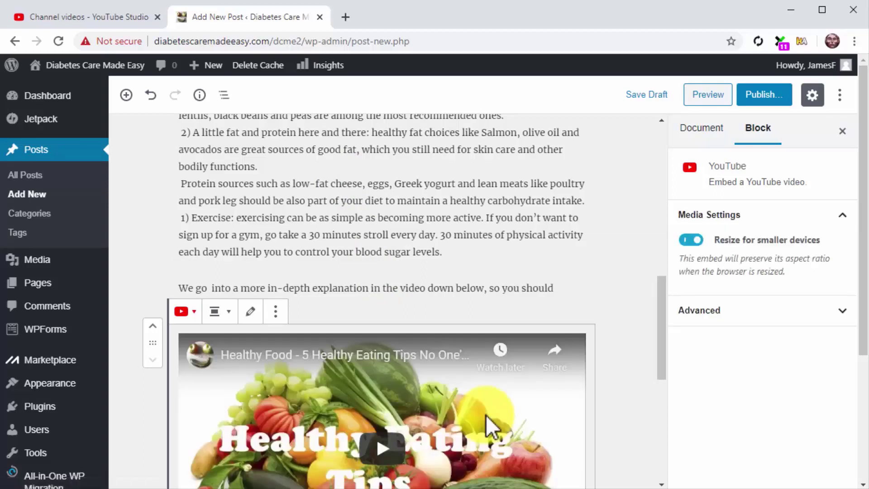
Caption the embedded video "Watch on YouTube" and link the caption text to the video's youtu.be address
{"action": "scroll", "coordinate": [618, 417], "scroll_direction": "down", "scroll_amount": 3}
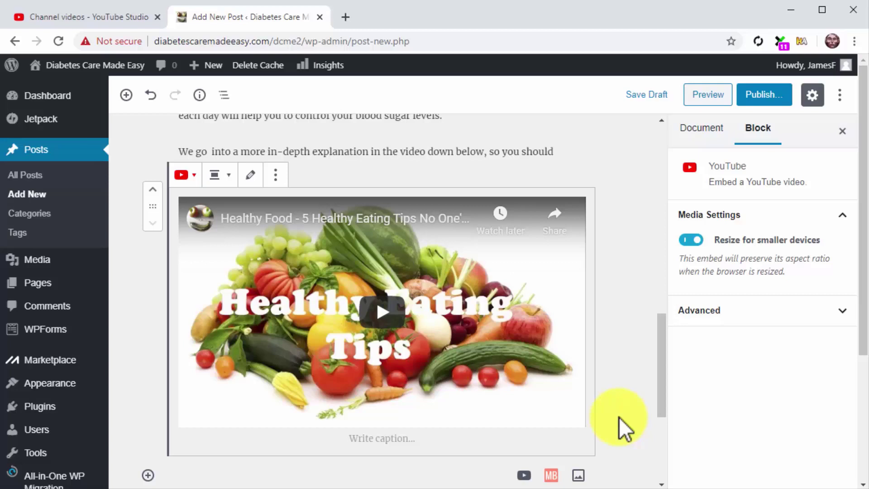
{"action": "left_click", "coordinate": [440, 438]}
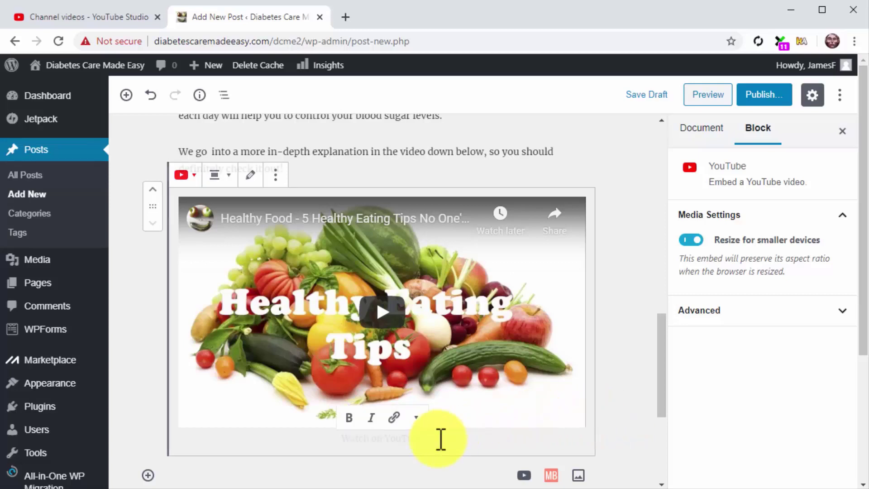
{"action": "type", "text": "Watch on YouTube"}
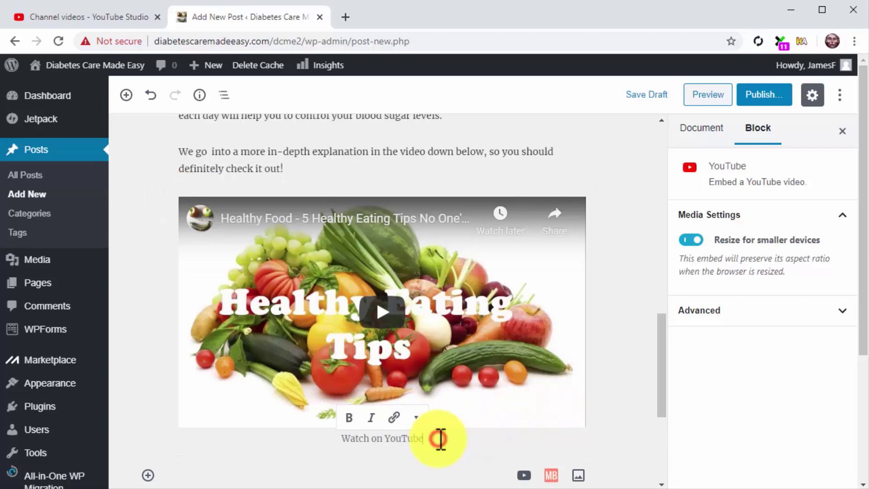
{"action": "left_click_drag", "start_coordinate": [438, 438], "coordinate": [360, 438]}
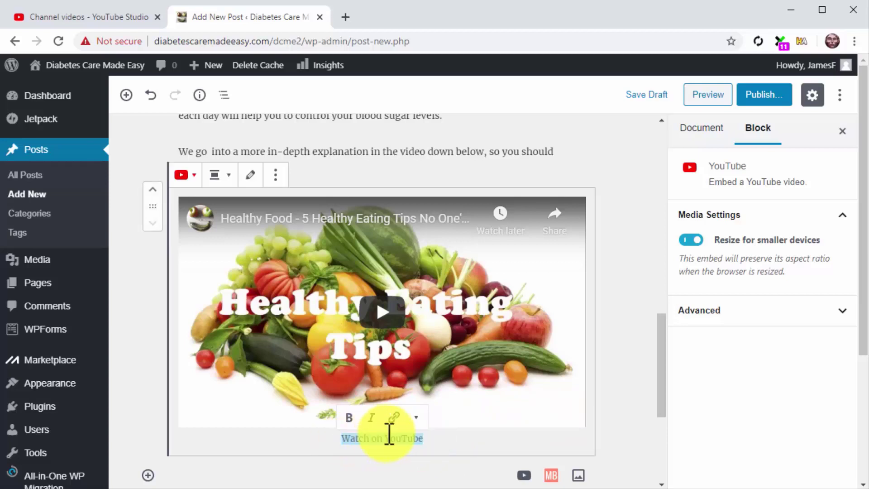
{"action": "left_click", "coordinate": [393, 418]}
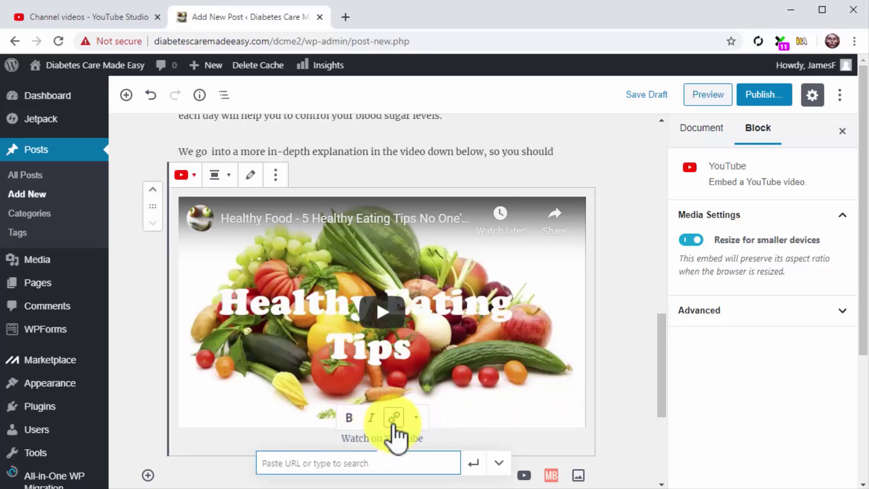
{"action": "type", "text": "https://youtu.be/VljfqRu8LPI"}
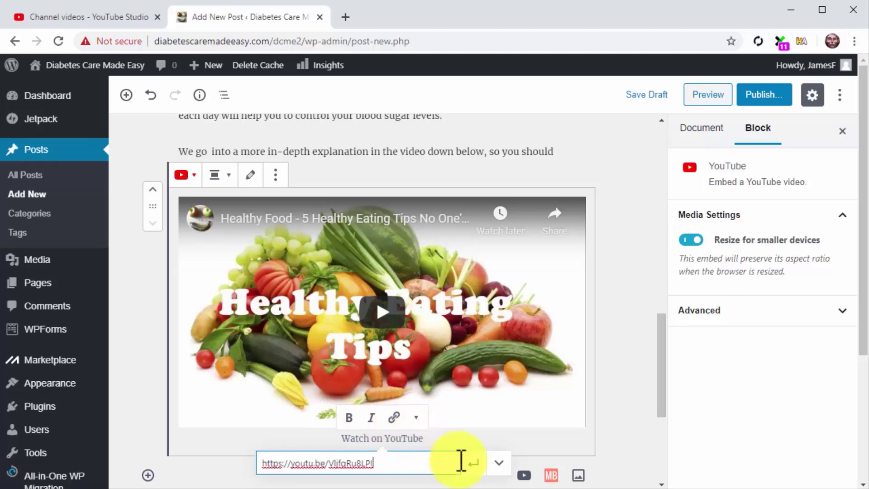
{"action": "left_click", "coordinate": [473, 469]}
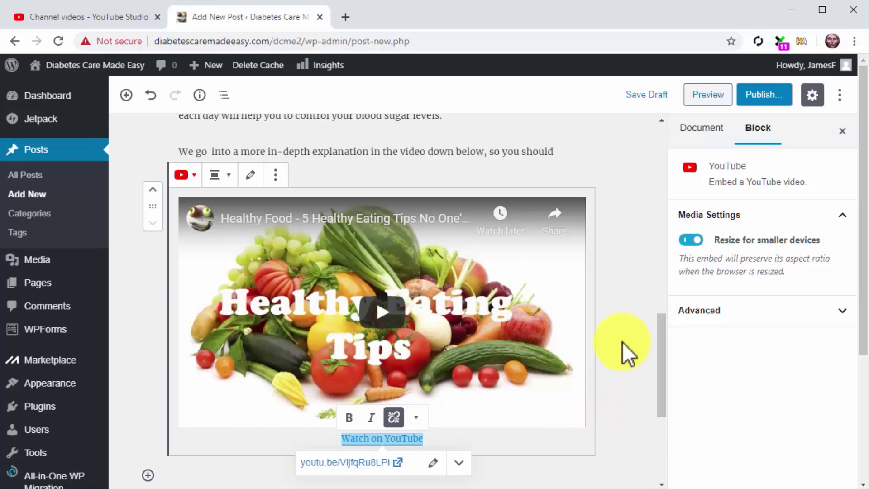
Tag the post with "Healthy Foods" and "Healthy Eating" in the document settings
{"action": "left_click", "coordinate": [691, 137]}
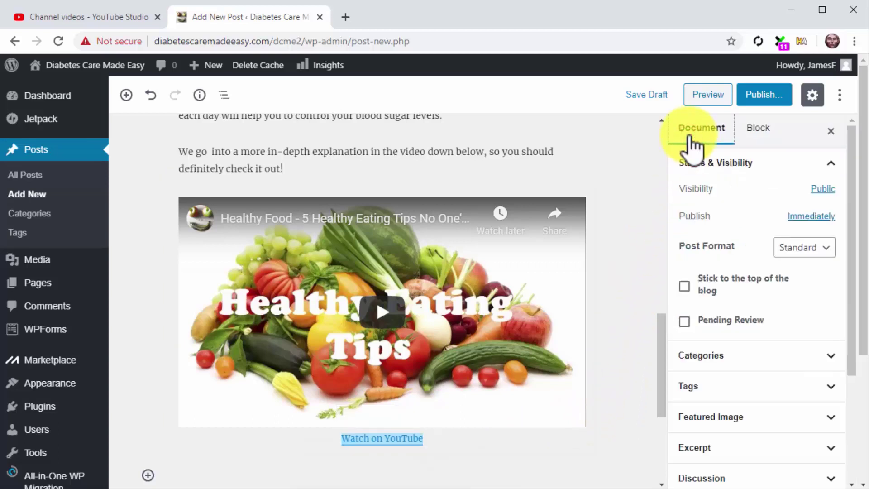
{"action": "left_click", "coordinate": [746, 388]}
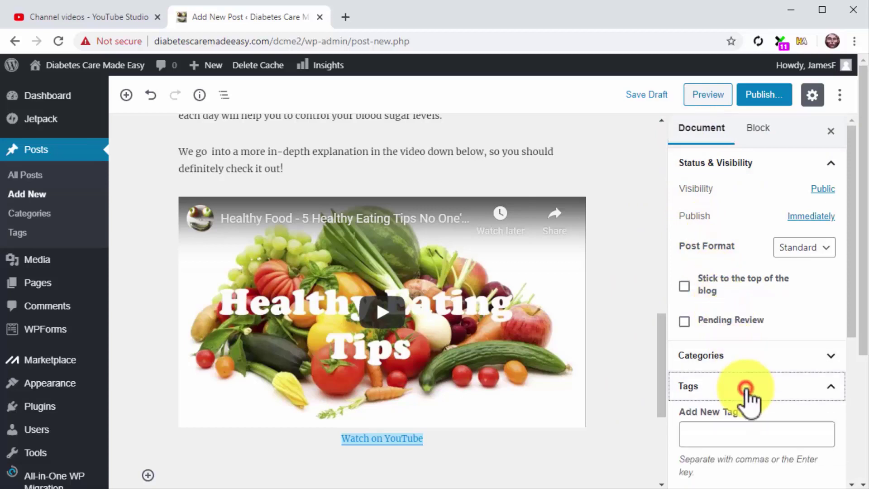
{"action": "scroll", "coordinate": [756, 371], "scroll_direction": "down", "scroll_amount": 3}
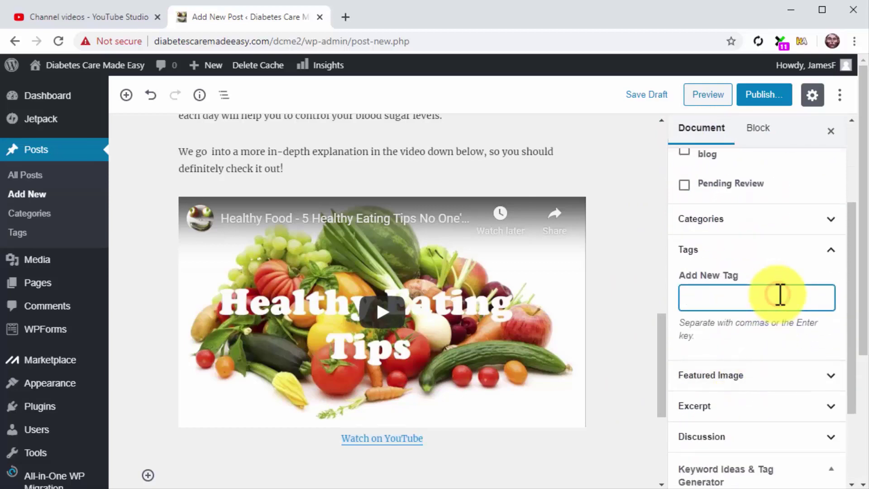
{"action": "type", "text": "Healthy Eating"}
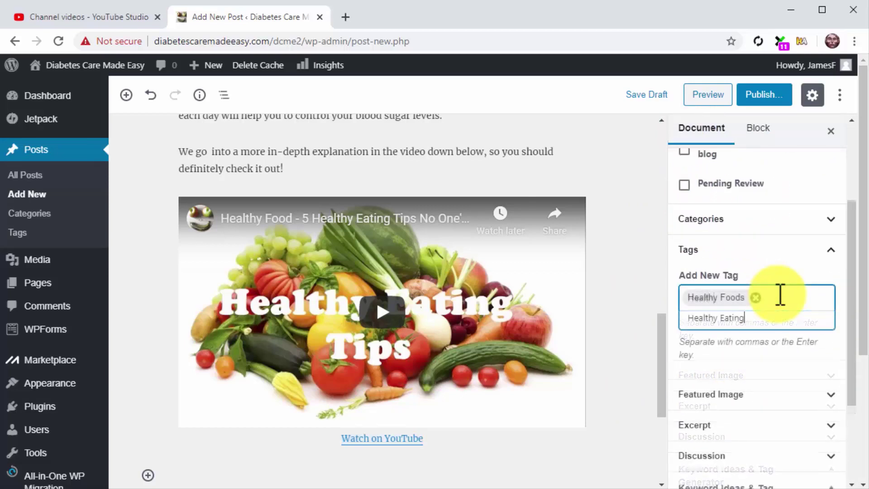
{"action": "key", "text": "Return"}
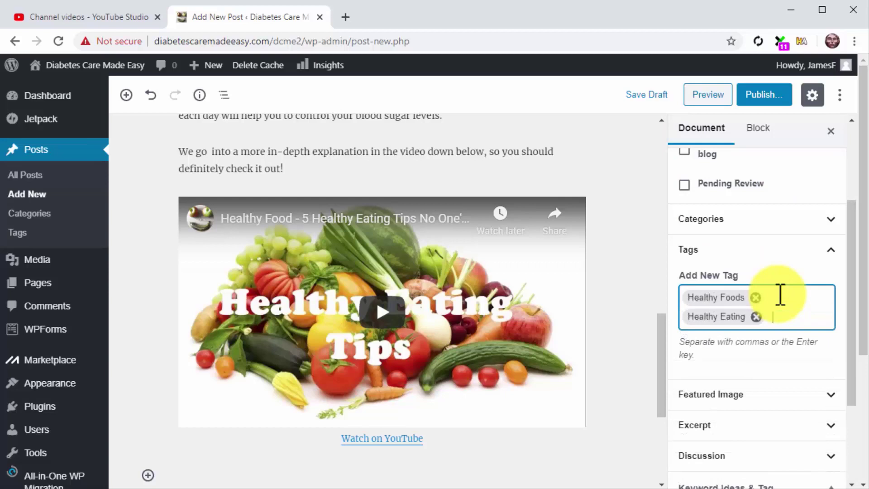
Upload the df2 image from the My Business folder as the post's featured image and publish the post
{"action": "left_click", "coordinate": [805, 395]}
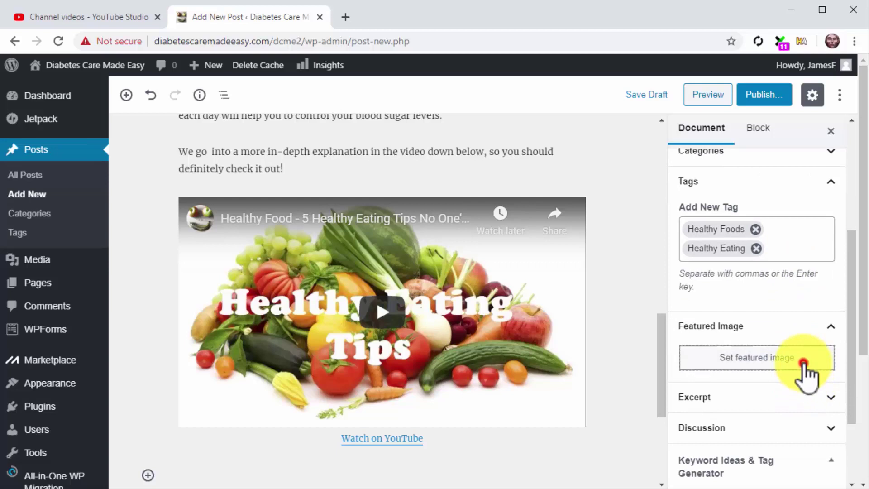
{"action": "left_click", "coordinate": [806, 366]}
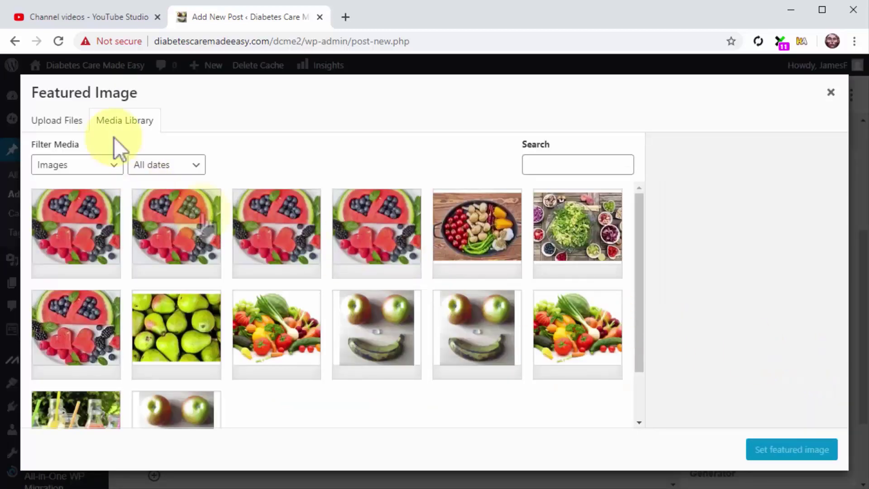
{"action": "left_click", "coordinate": [74, 120]}
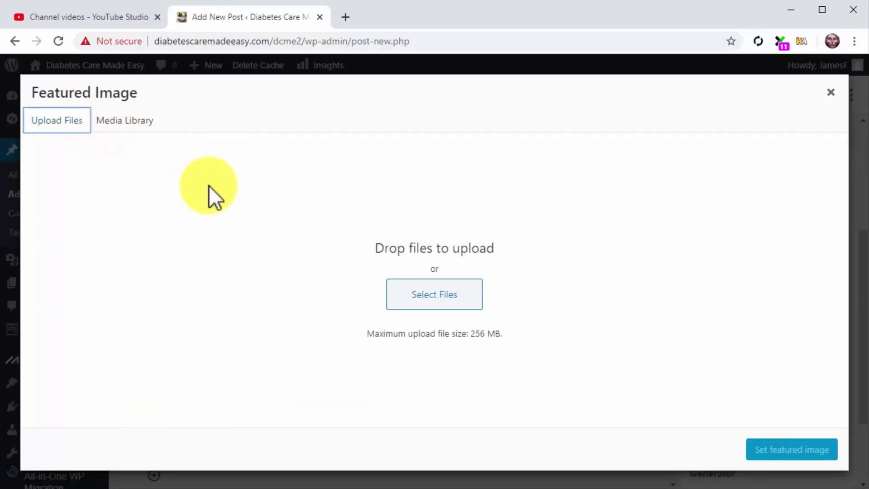
{"action": "left_click", "coordinate": [431, 293]}
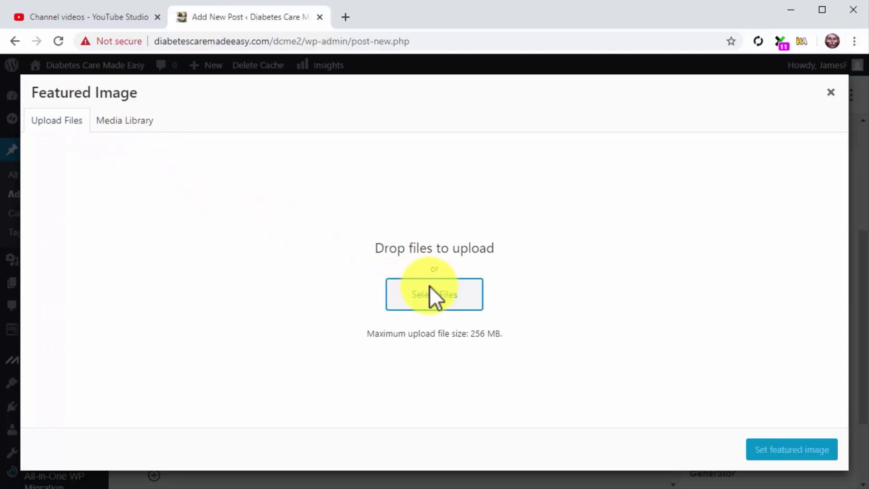
{"action": "scroll", "coordinate": [435, 227], "scroll_direction": "down", "scroll_amount": 5}
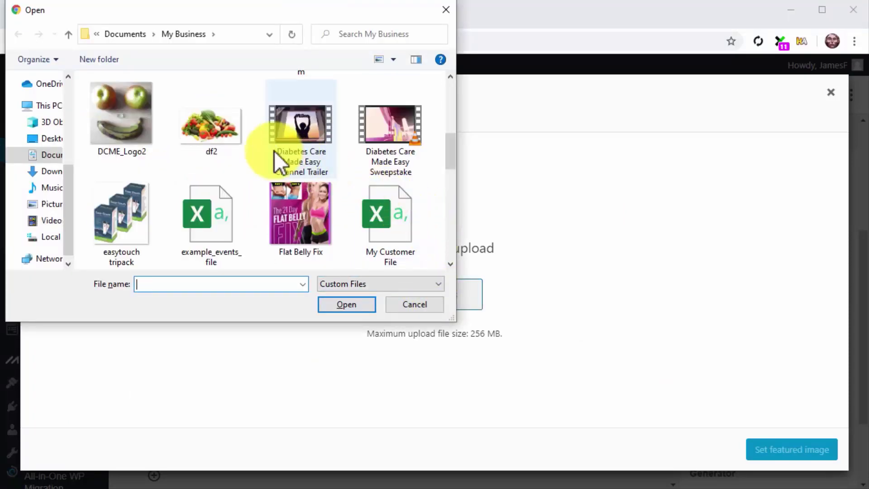
{"action": "double_click", "coordinate": [224, 134]}
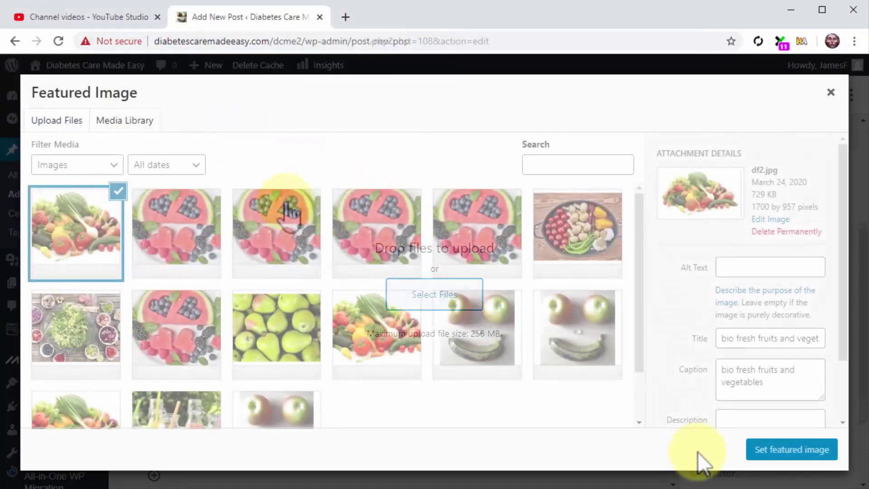
{"action": "left_click", "coordinate": [786, 451]}
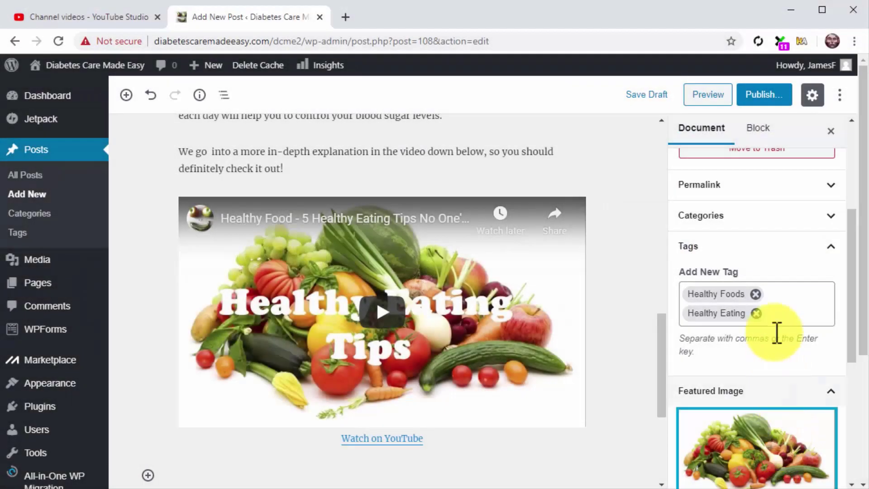
{"action": "left_click", "coordinate": [747, 96]}
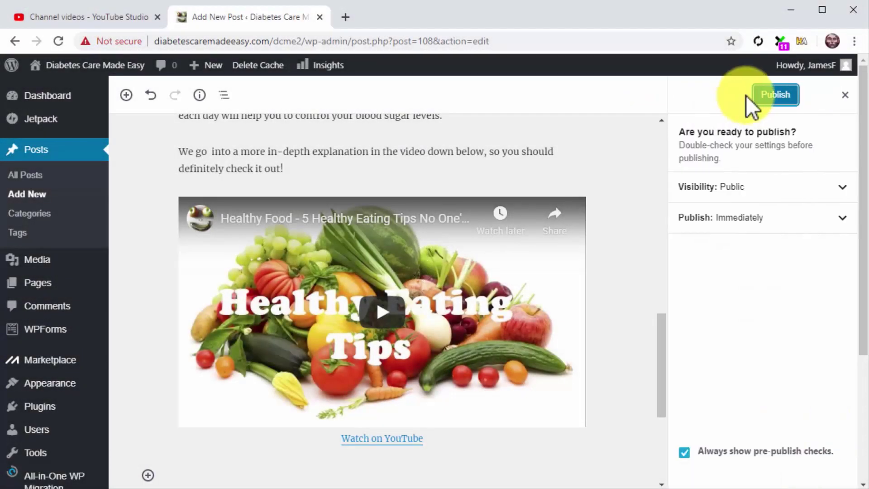
{"action": "left_click", "coordinate": [772, 99]}
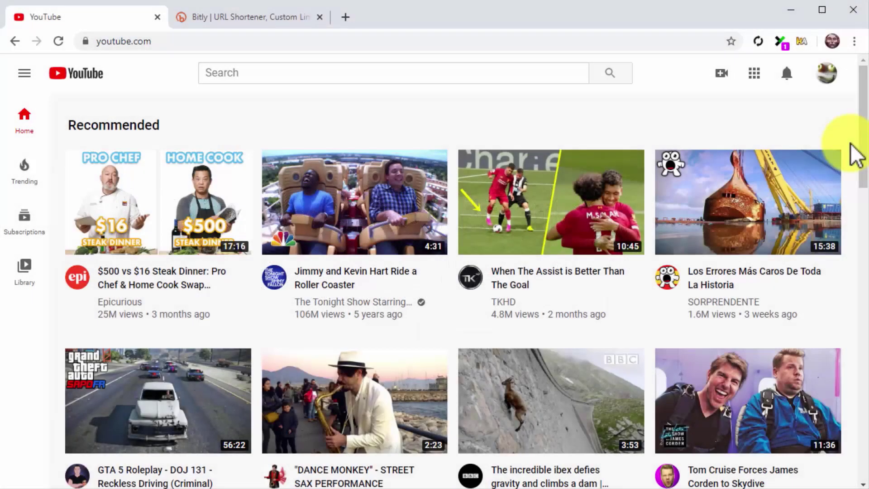
Open the channel's uploaded videos in YouTube Studio and copy the healthy eating tips video's shareable link
{"action": "left_click", "coordinate": [827, 75]}
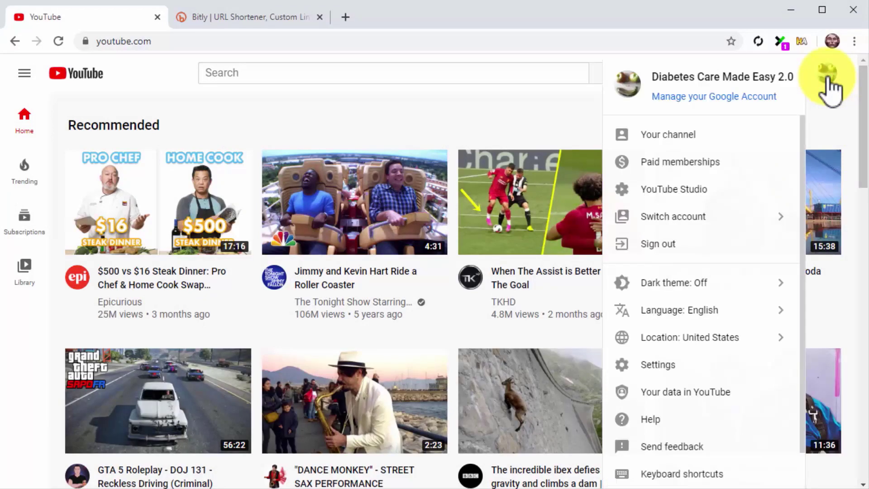
{"action": "left_click", "coordinate": [714, 198]}
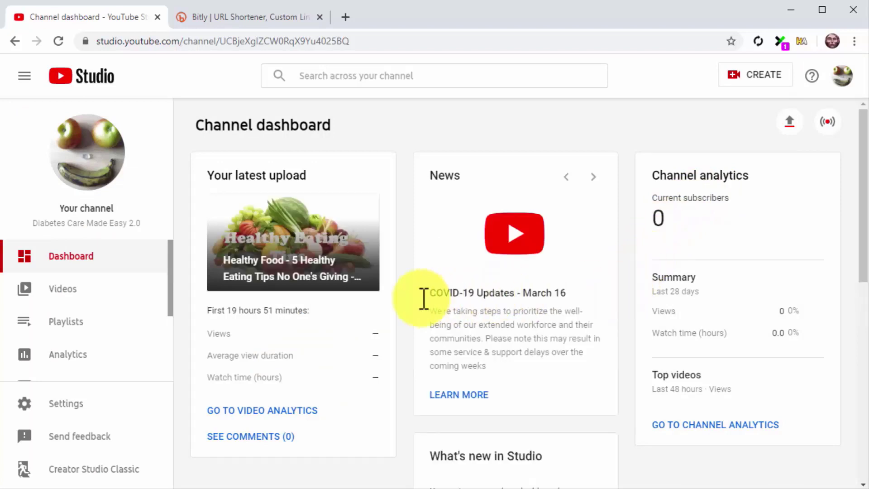
{"action": "left_click", "coordinate": [153, 291]}
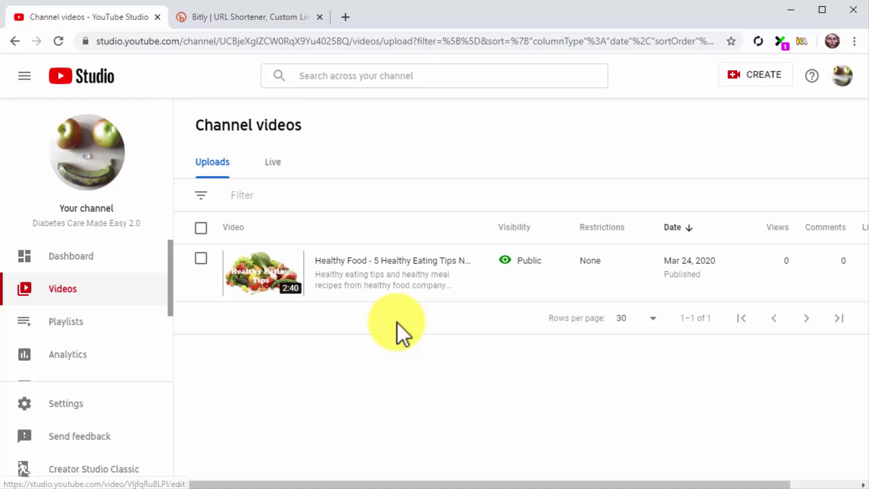
{"action": "left_click", "coordinate": [458, 273]}
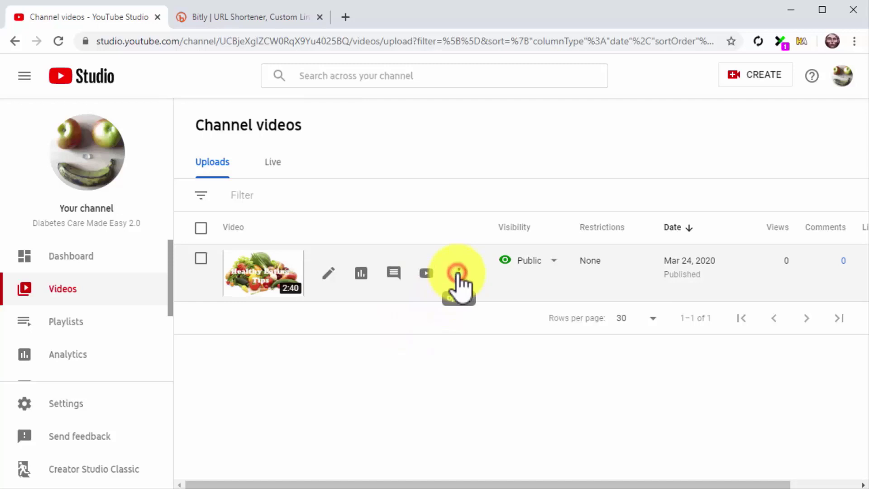
{"action": "left_click", "coordinate": [415, 297]}
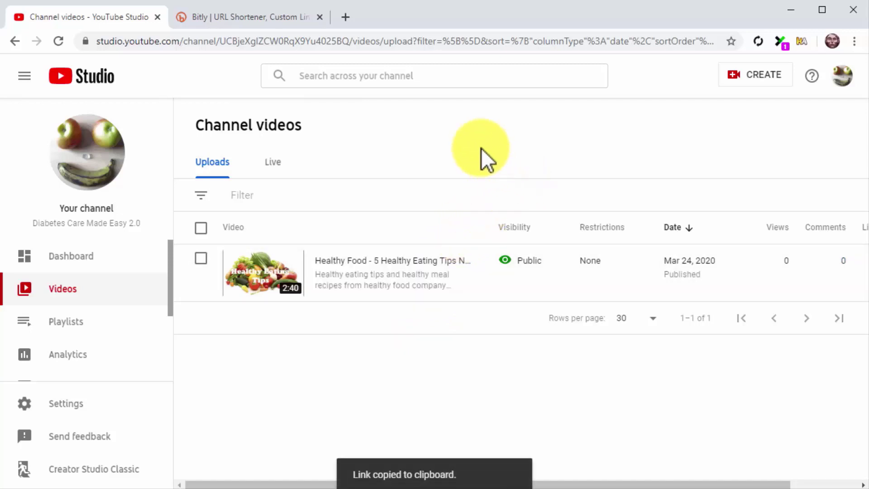
Switch to Bitly, shorten the copied youtu.be video link, and copy the resulting short link
{"action": "left_click", "coordinate": [281, 20]}
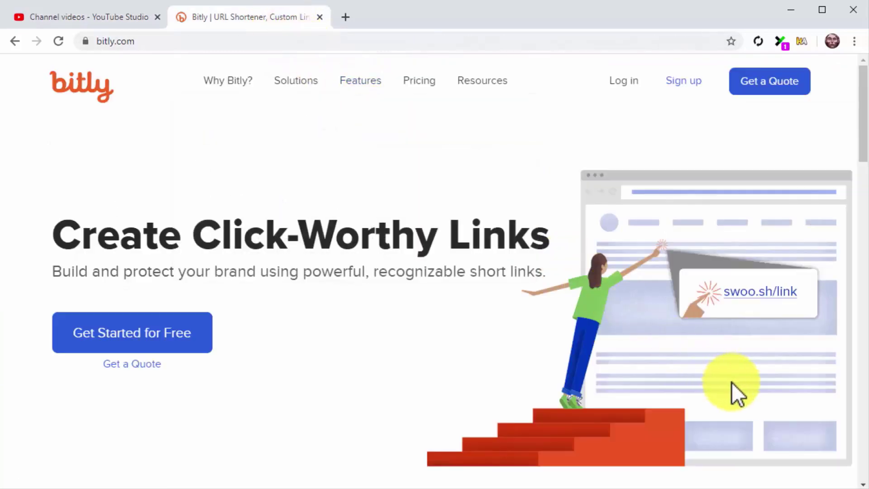
{"action": "scroll", "coordinate": [732, 382], "scroll_direction": "down", "scroll_amount": 3}
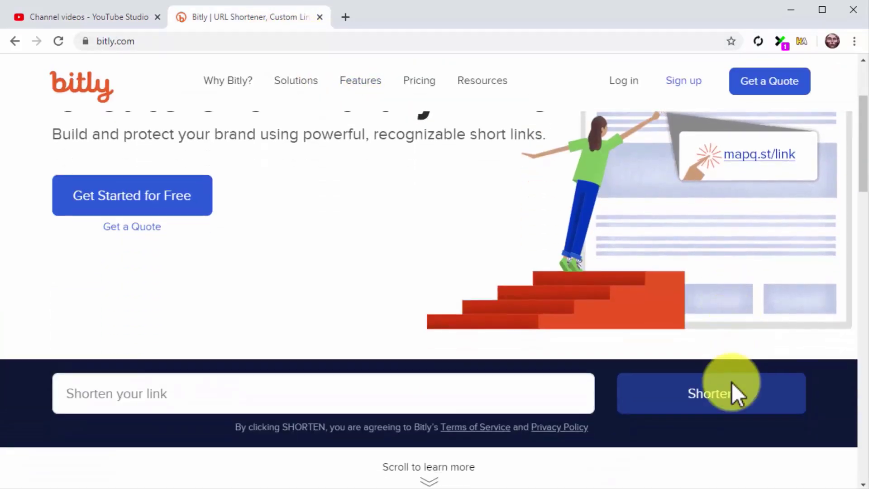
{"action": "scroll", "coordinate": [731, 382], "scroll_direction": "down", "scroll_amount": 2}
{"action": "left_click", "coordinate": [549, 335]}
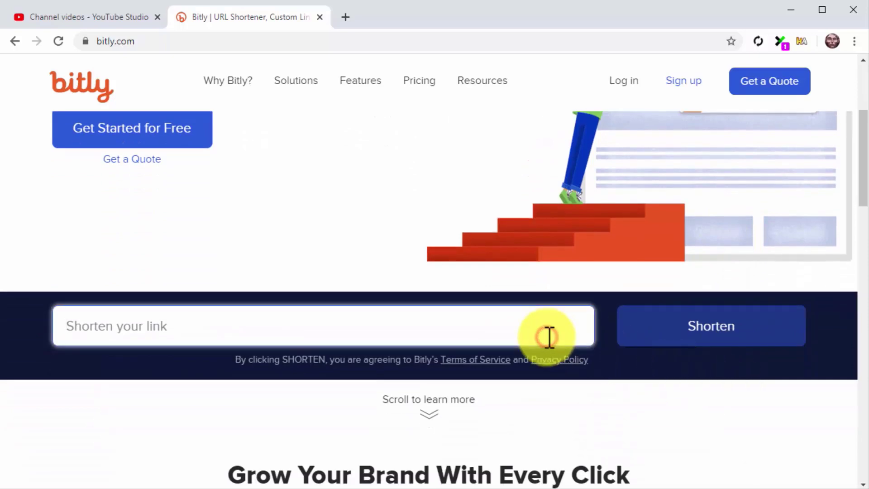
{"action": "key", "text": "ctrl+v"}
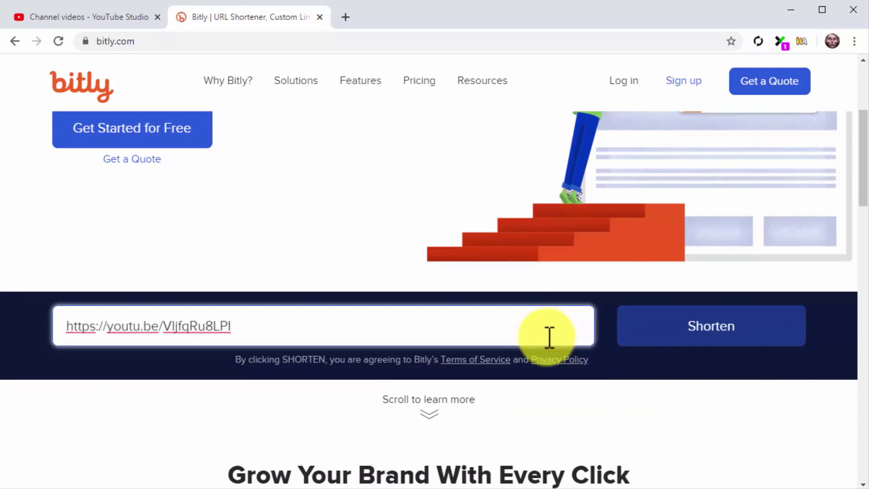
{"action": "left_click", "coordinate": [742, 342]}
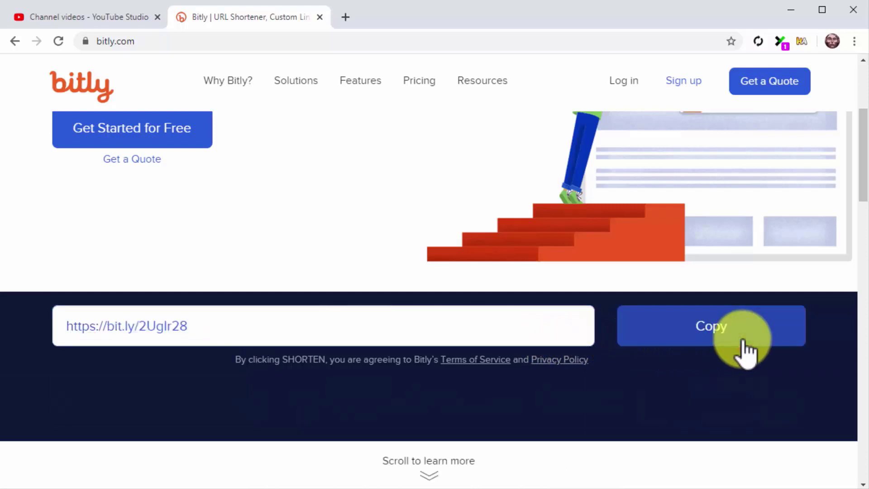
{"action": "left_click", "coordinate": [768, 399]}
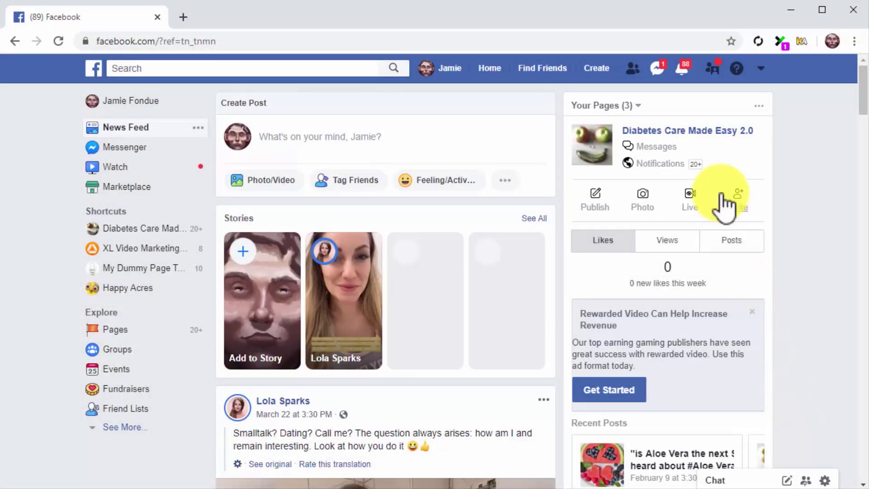
Open the Diabetes Care Made Easy 2.0 page on Facebook and start a new page post
{"action": "left_click", "coordinate": [696, 131]}
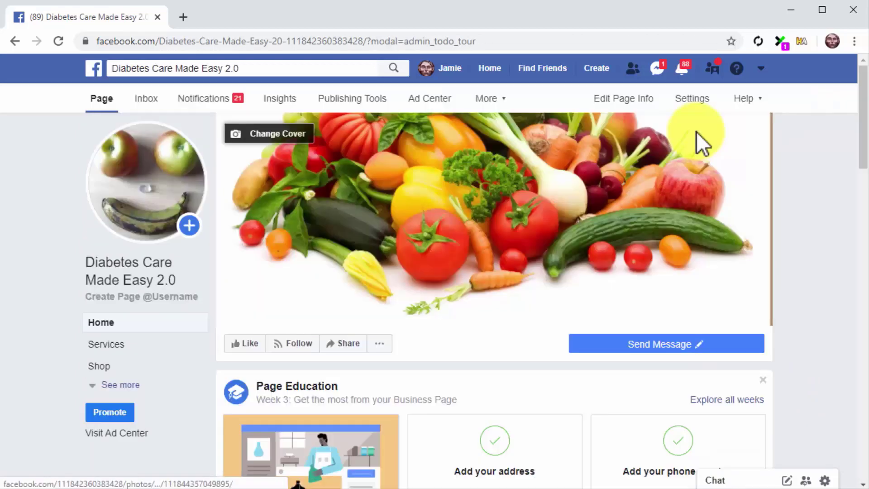
{"action": "scroll", "coordinate": [696, 131], "scroll_direction": "down", "scroll_amount": 2}
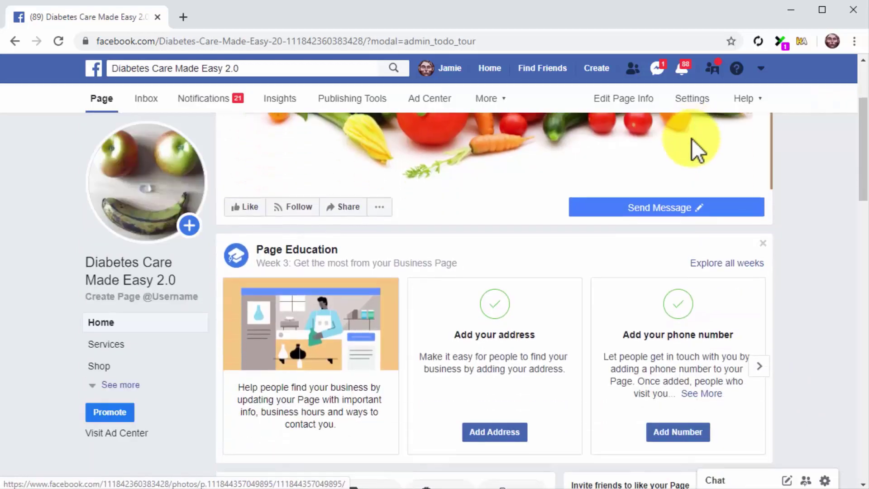
{"action": "scroll", "coordinate": [581, 314], "scroll_direction": "down", "scroll_amount": 3}
{"action": "scroll", "coordinate": [582, 314], "scroll_direction": "down", "scroll_amount": 3}
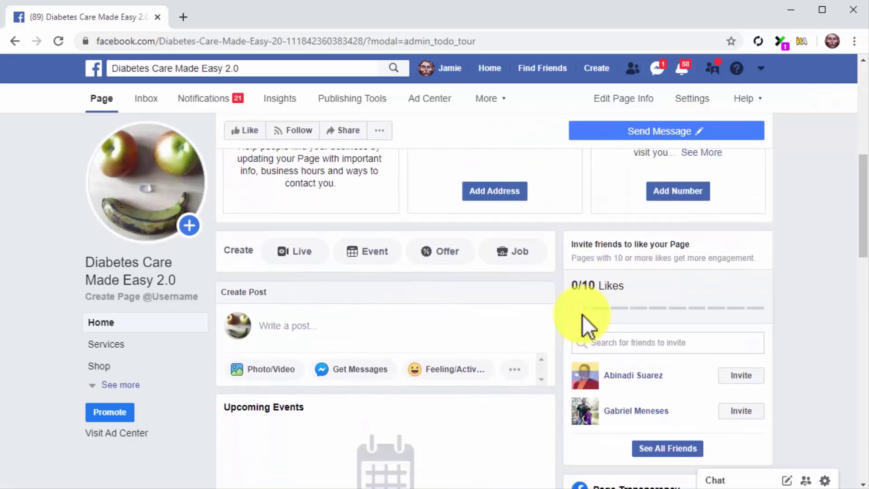
{"action": "left_click", "coordinate": [513, 302]}
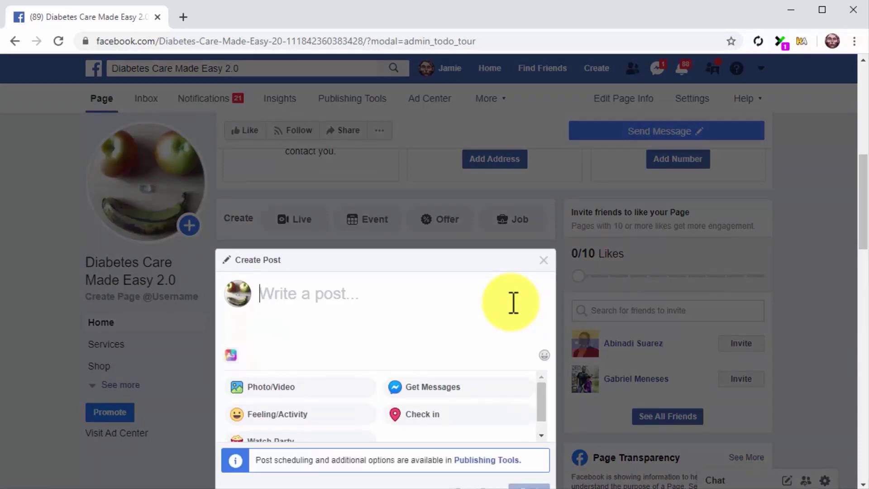
Head the post with "5 Healthy Eating Tips No One's Giving" and leave a blank line below it
{"action": "type", "text": "5 "}
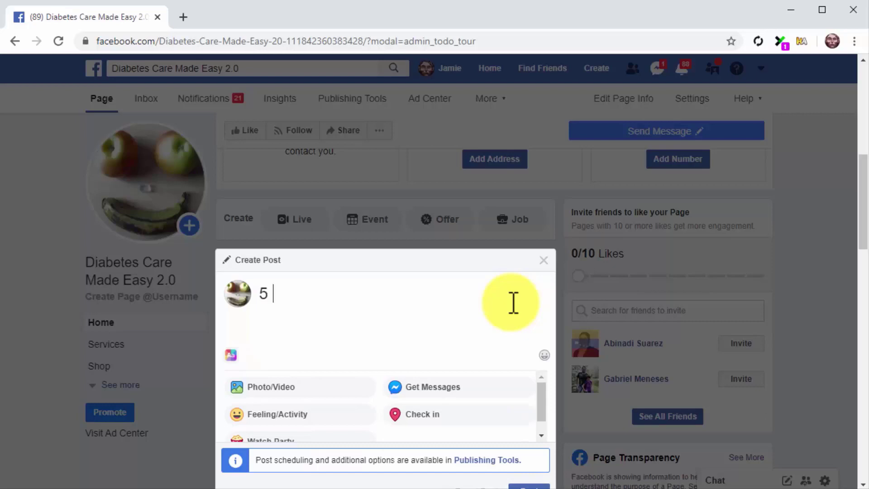
{"action": "type", "text": "Healthy Eating Tips No One's Giving"}
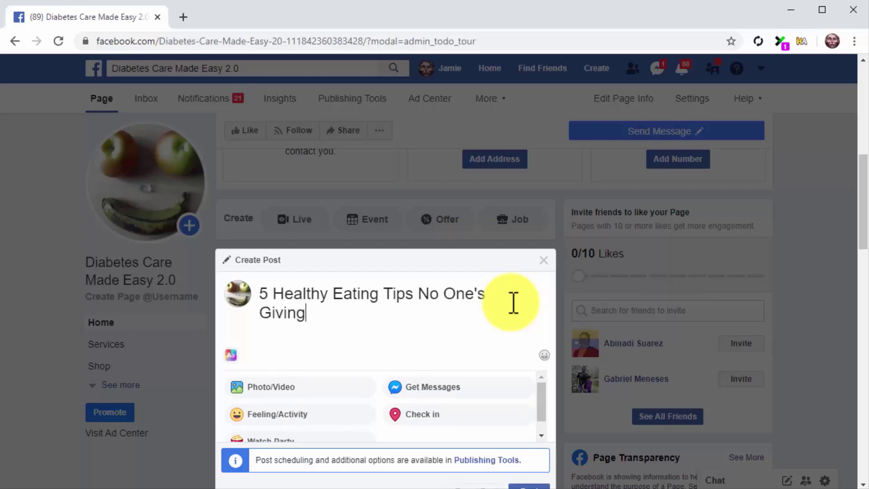
{"action": "key", "text": "Return"}
{"action": "key", "text": "Return"}
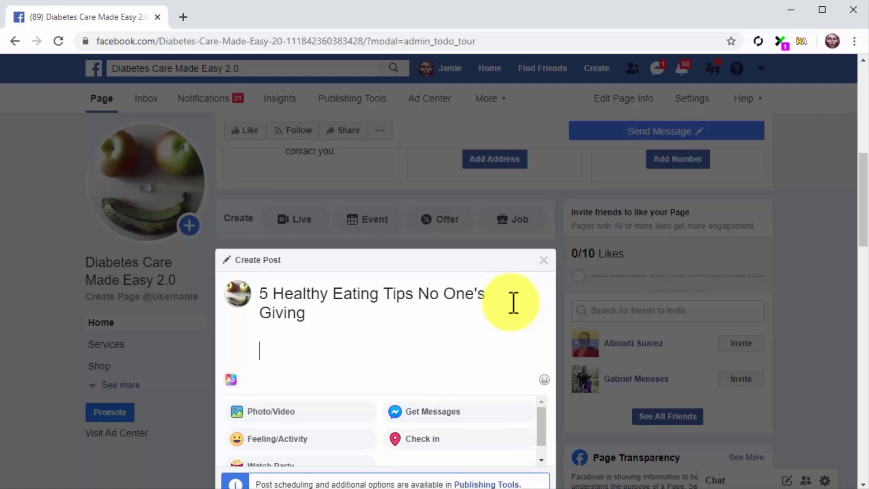
Add the post text "Healthy food company insiders speak up! Click on the link down below to hear their advice."
{"action": "type", "text": "Healthy foo"}
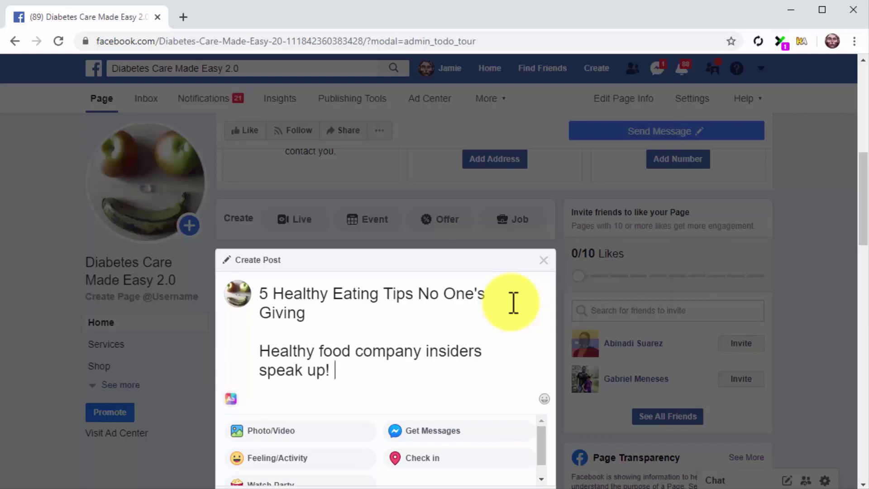
{"action": "type", "text": "Click on"}
{"action": "type", "text": "the link down "}
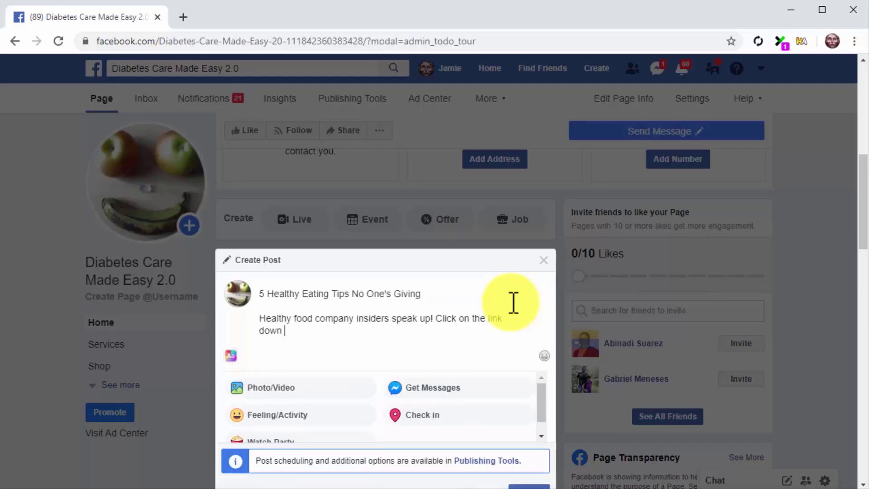
{"action": "type", "text": "below to"}
{"action": "type", "text": "hear their advice."}
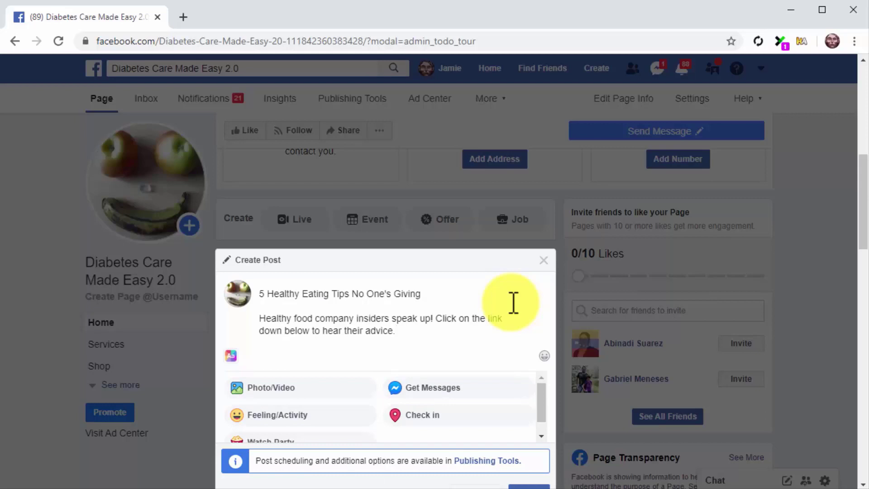
{"action": "key", "text": "Return"}
{"action": "key", "text": "Return"}
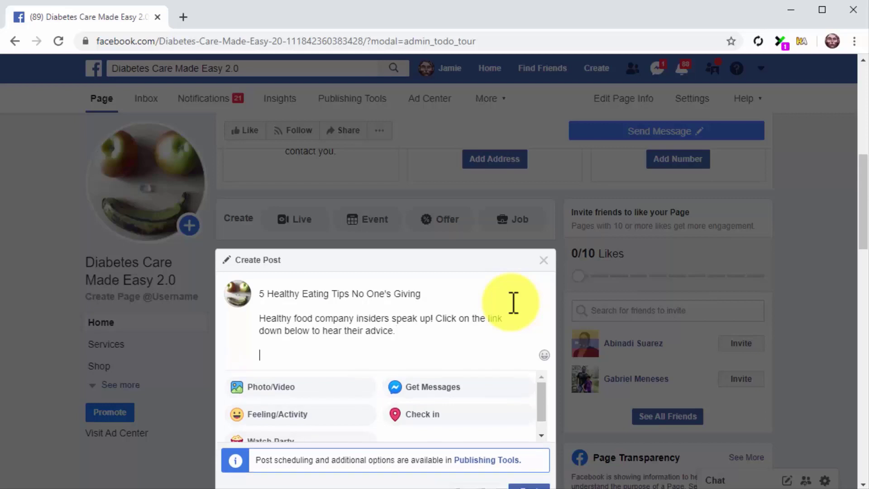
{"action": "key", "text": "ctrl+v"}
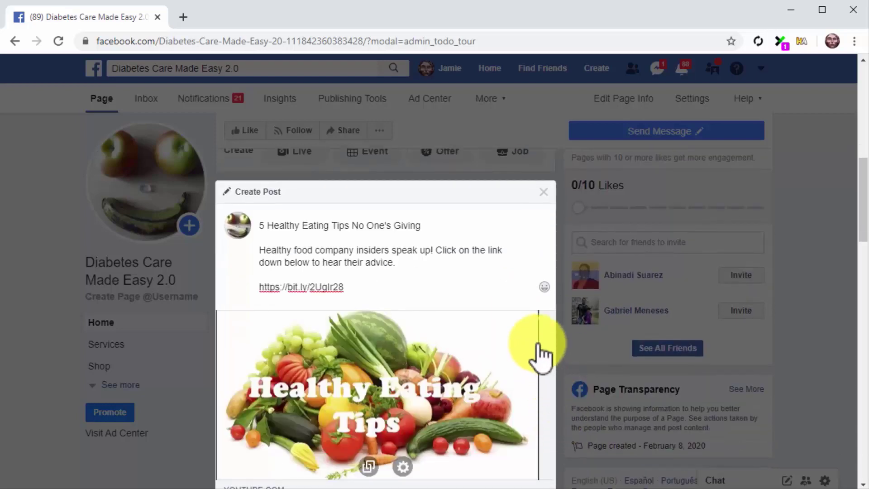
{"action": "left_click", "coordinate": [539, 318]}
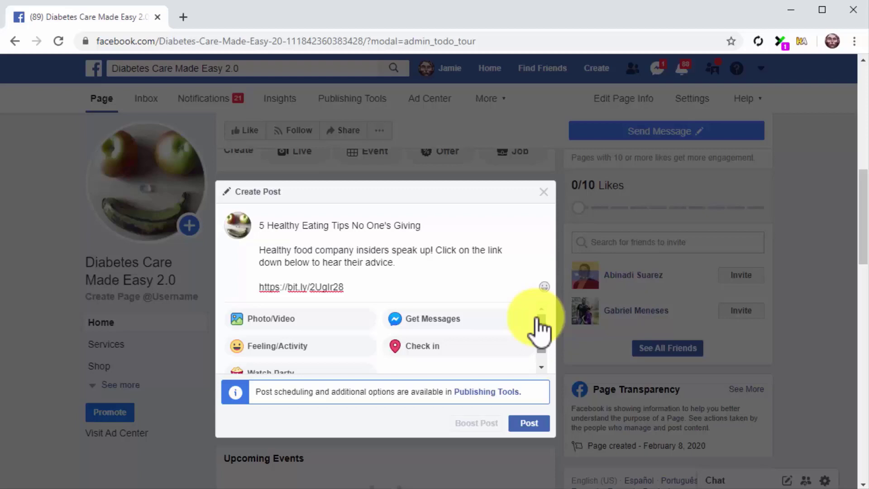
Attach the Thumbnail image from the My Business folder to the Facebook post and publish it
{"action": "left_click", "coordinate": [335, 316]}
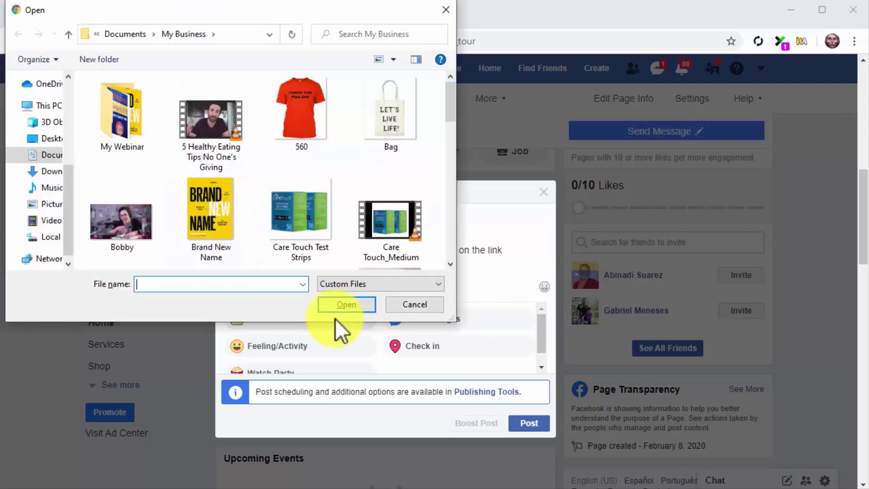
{"action": "scroll", "coordinate": [343, 229], "scroll_direction": "down", "scroll_amount": 10}
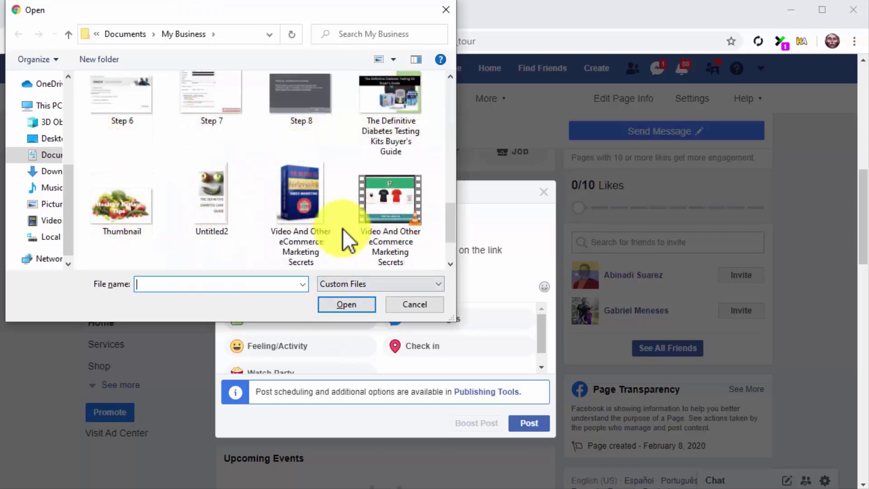
{"action": "double_click", "coordinate": [143, 212]}
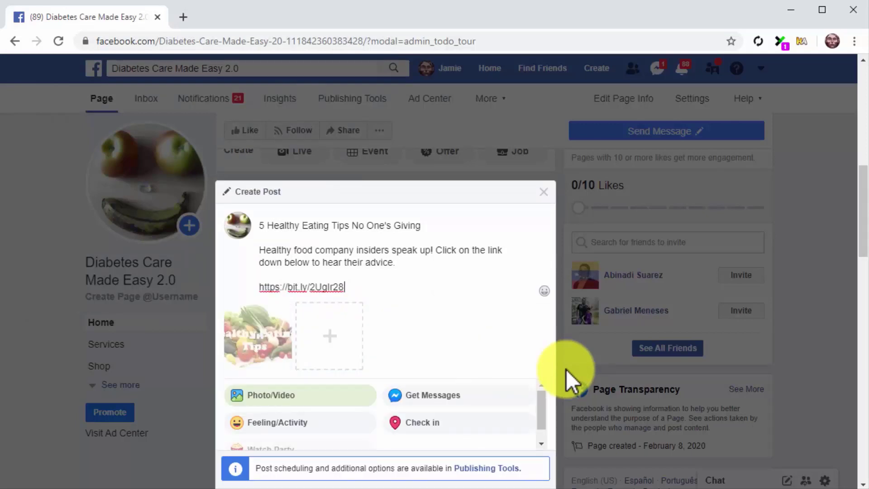
{"action": "scroll", "coordinate": [566, 369], "scroll_direction": "down", "scroll_amount": 2}
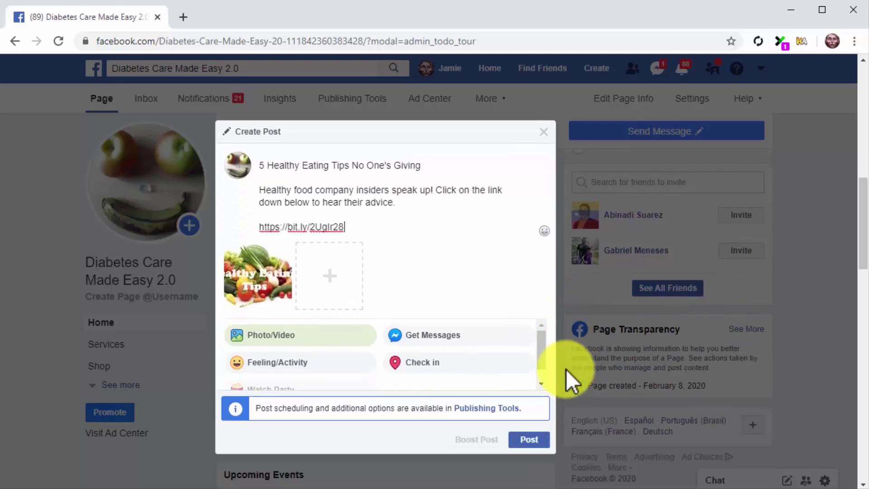
{"action": "left_click", "coordinate": [530, 431]}
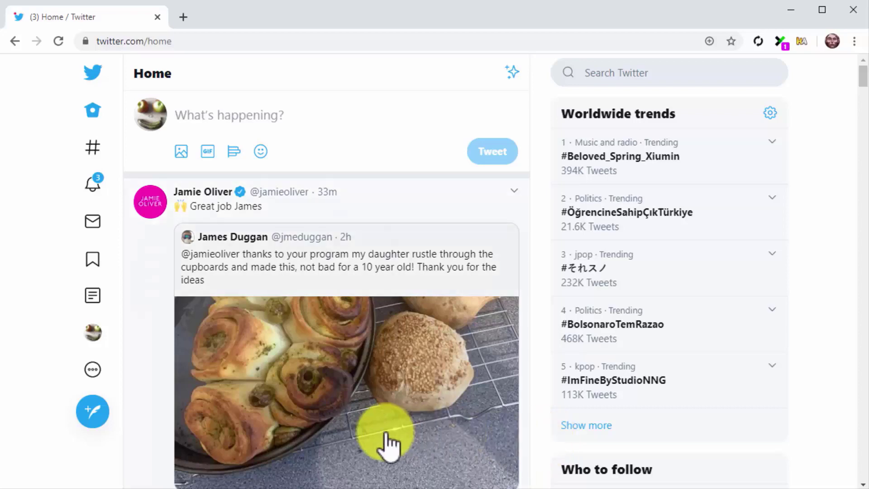
Switch to Twitter and compose a tweet with the heading "5 Healthy Eating Tips No One's Giving", one blank line and the "Healthy food company insiders" text
{"action": "left_click", "coordinate": [94, 411]}
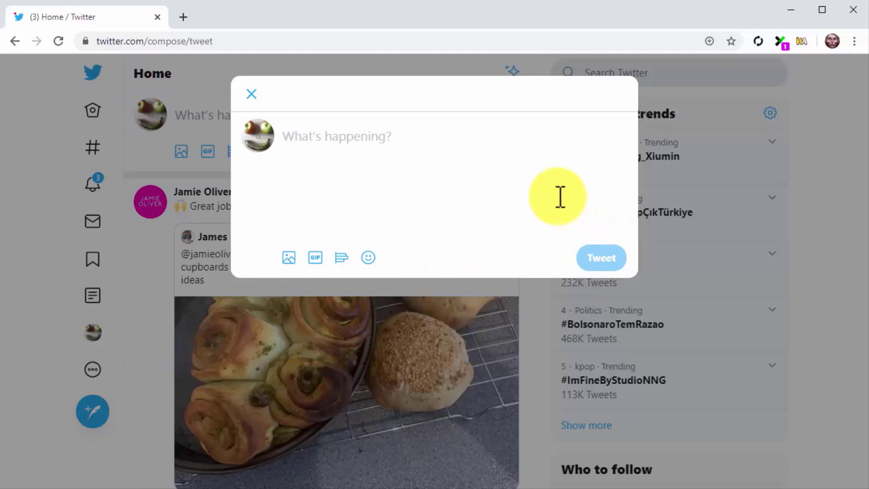
{"action": "key", "text": "ctrl+v"}
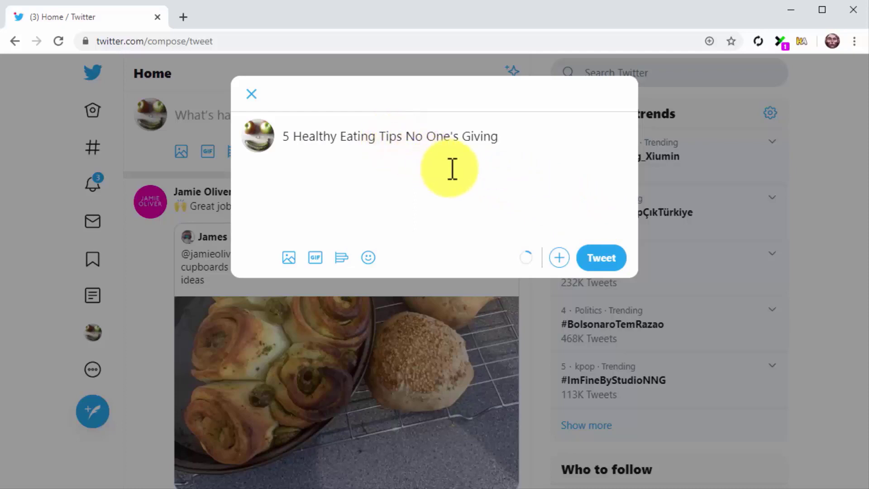
{"action": "key", "text": "Return"}
{"action": "key", "text": "Return"}
{"action": "key", "text": "ctrl+v"}
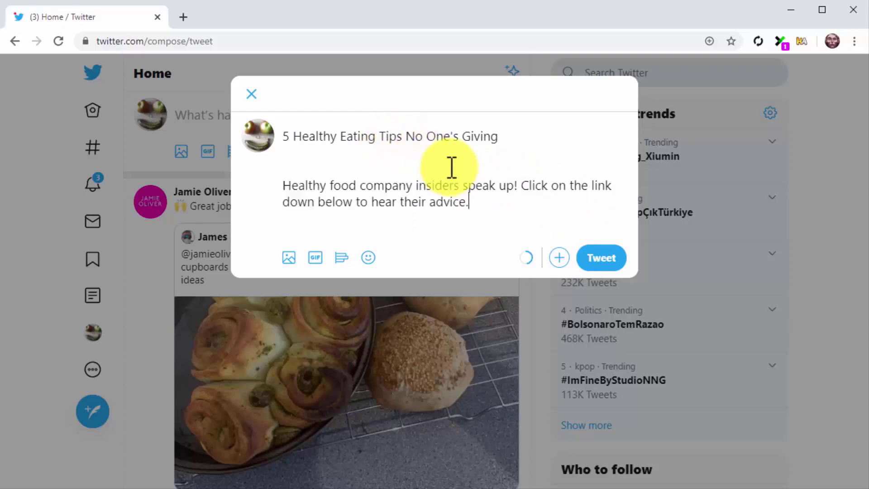
{"action": "left_click", "coordinate": [451, 169]}
{"action": "key", "text": "BackSpace"}
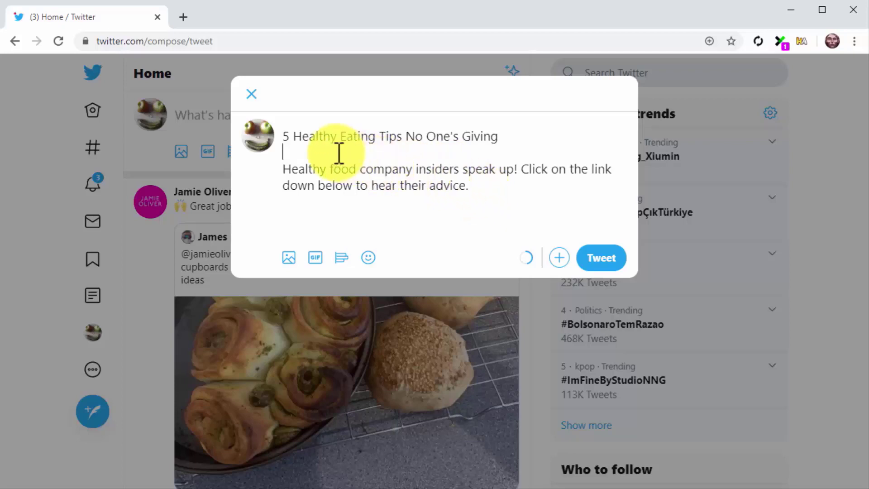
Turn "Healthy" in the tweet's heading into #Healthy and the words opening the second paragraph into the suggested hashtag #HealthyFood
{"action": "left_click", "coordinate": [296, 137]}
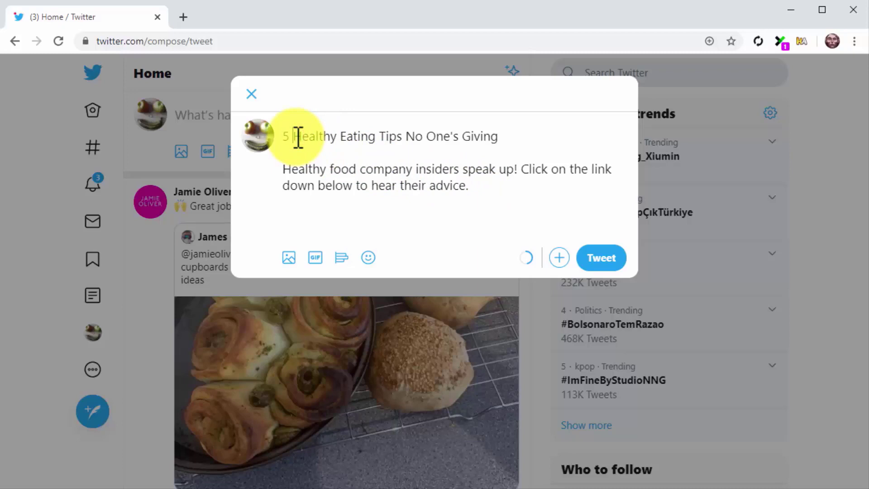
{"action": "type", "text": "#"}
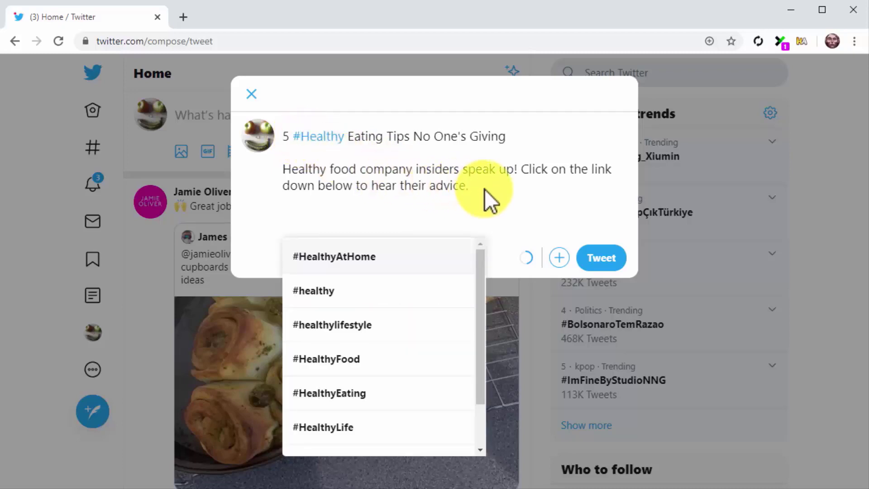
{"action": "left_click", "coordinate": [281, 171]}
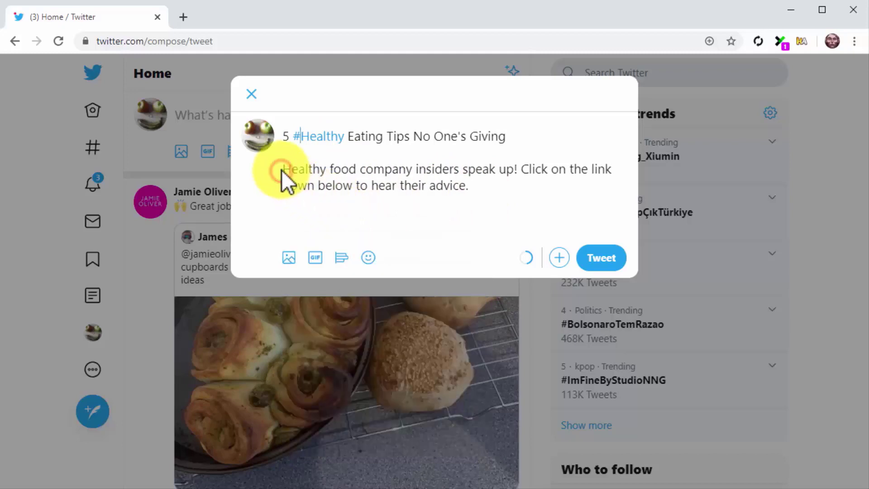
{"action": "type", "text": "#"}
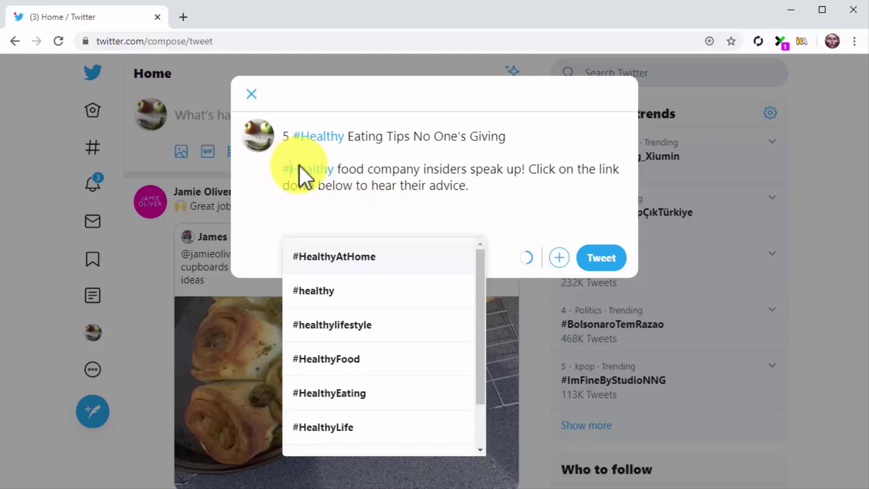
{"action": "key", "text": "Down"}
{"action": "key", "text": "Down"}
{"action": "key", "text": "Down"}
{"action": "key", "text": "Return"}
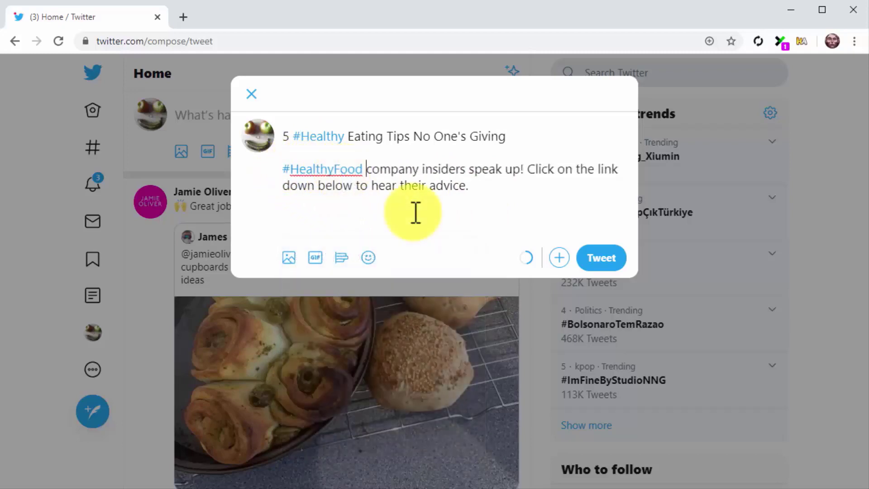
{"action": "left_click", "coordinate": [493, 199]}
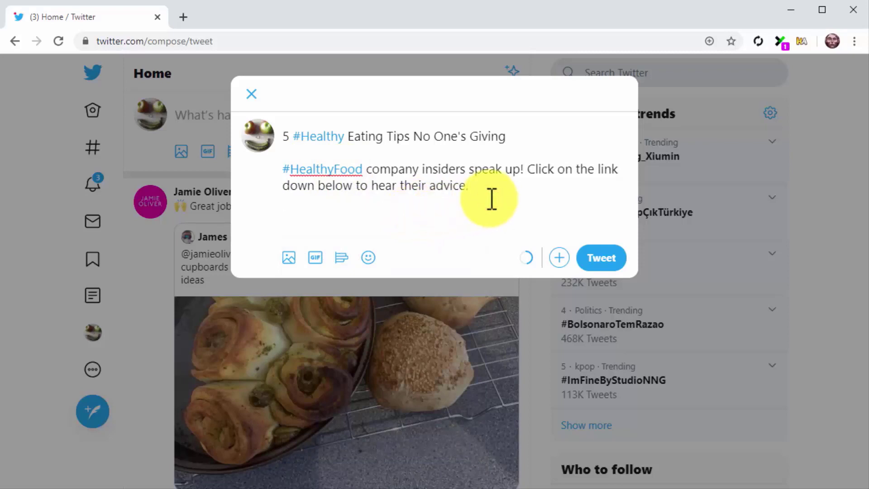
{"action": "type", "text": "https://bit.ly/2UgIr28"}
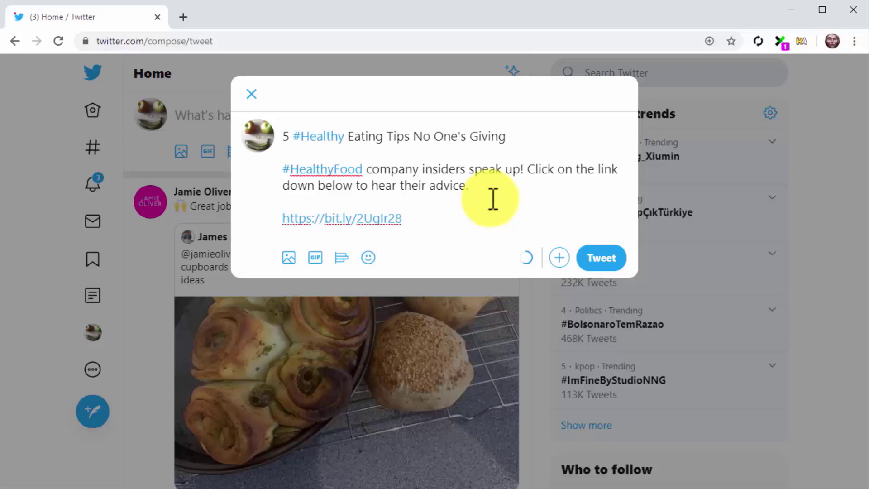
{"action": "left_click", "coordinate": [293, 258]}
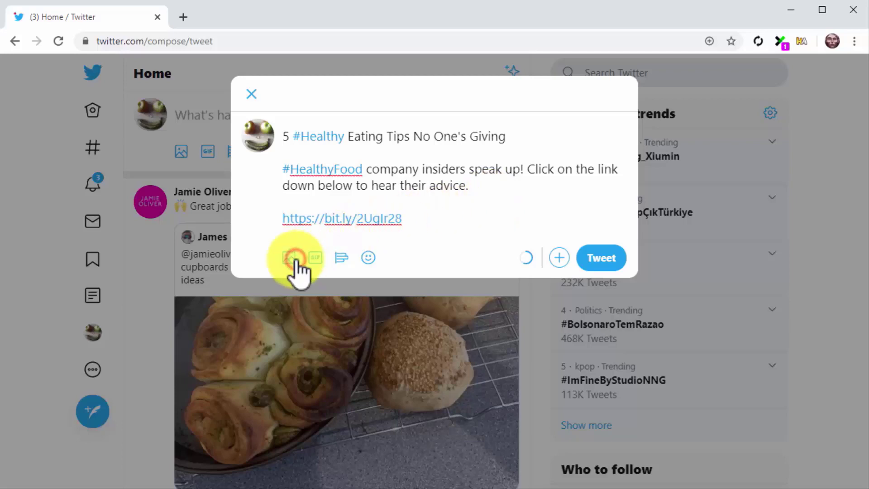
{"action": "left_click_drag", "start_coordinate": [448, 105], "coordinate": [446, 232]}
{"action": "double_click", "coordinate": [398, 141]}
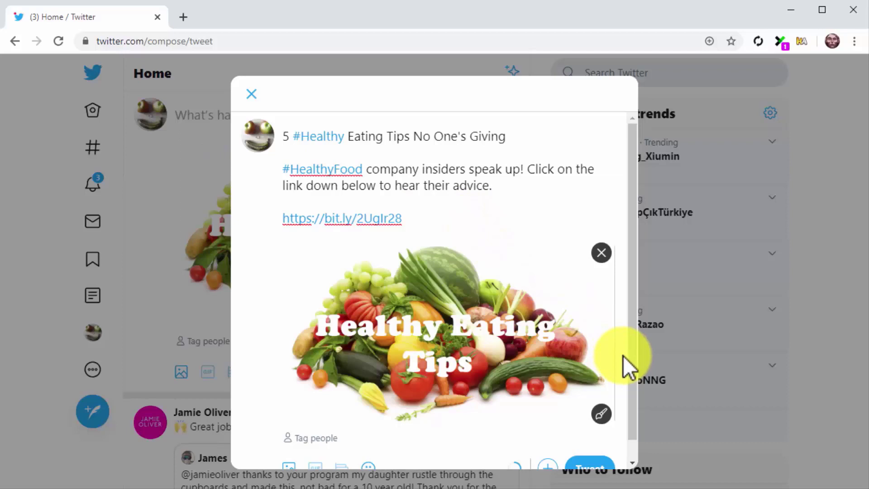
Publish the healthy eating tips tweet and look at it in the home feed
{"action": "scroll", "coordinate": [613, 388], "scroll_direction": "down", "scroll_amount": 1}
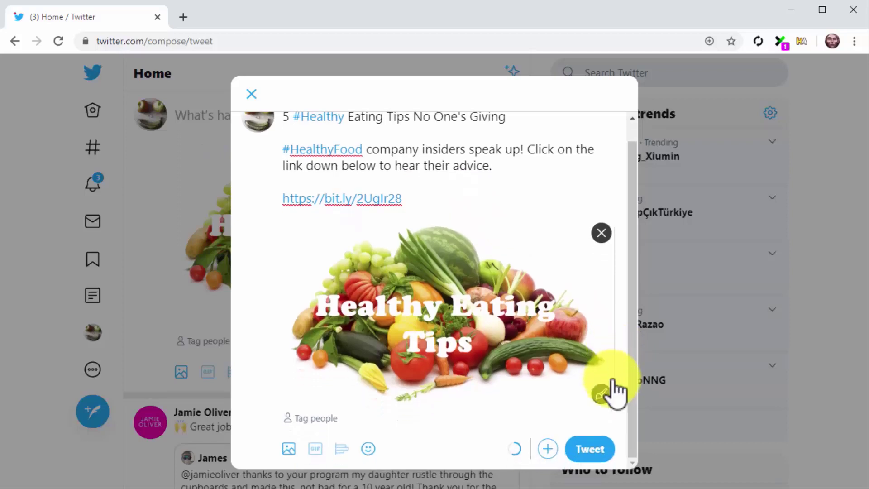
{"action": "left_click", "coordinate": [588, 449]}
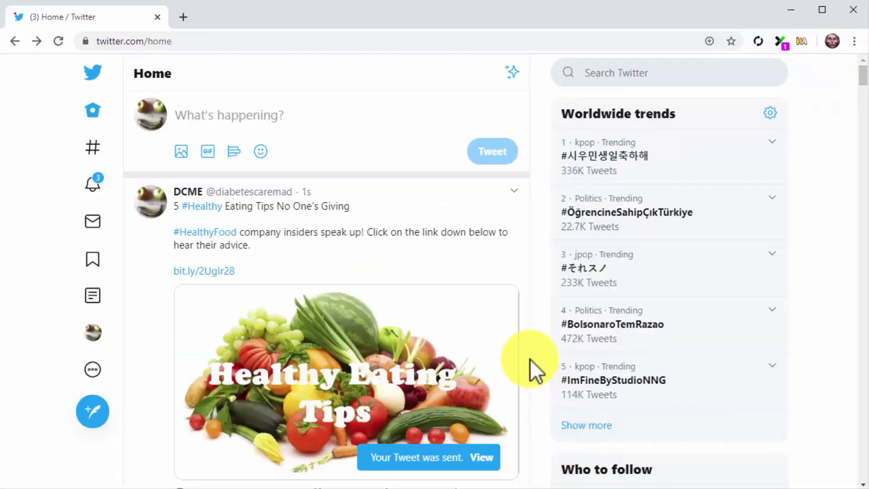
{"action": "scroll", "coordinate": [531, 360], "scroll_direction": "down", "scroll_amount": 1}
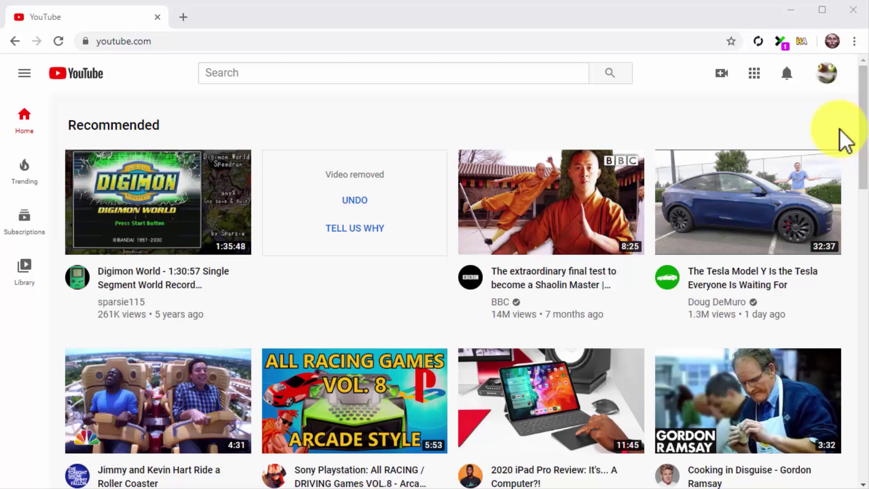
Switch to YouTube, choose to go live from YouTube Studio, and allow microphone and camera access
{"action": "left_click", "coordinate": [826, 83]}
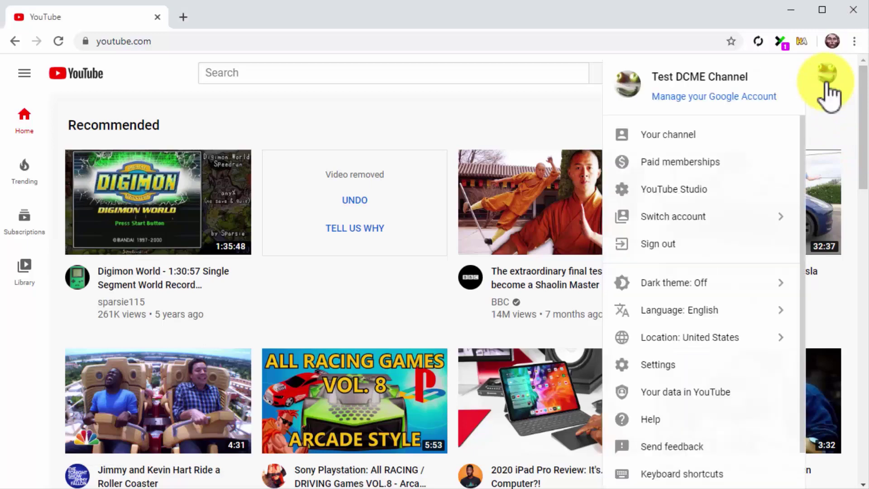
{"action": "left_click", "coordinate": [729, 185]}
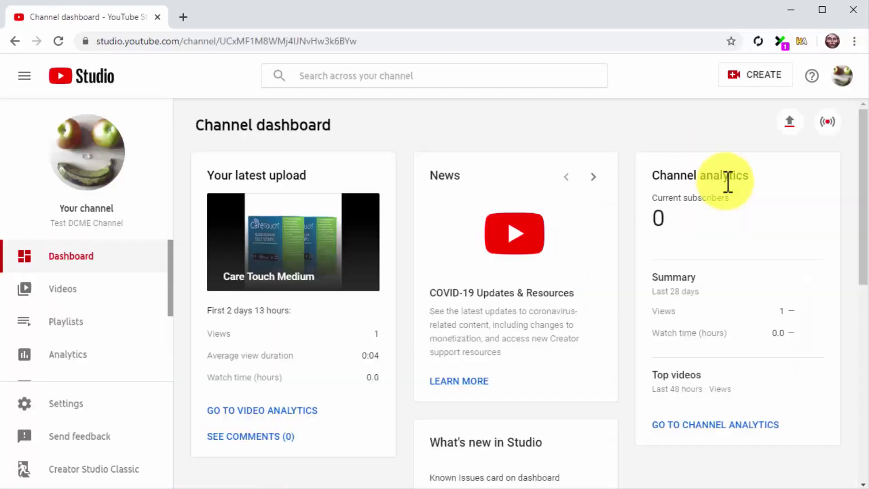
{"action": "left_click", "coordinate": [762, 76]}
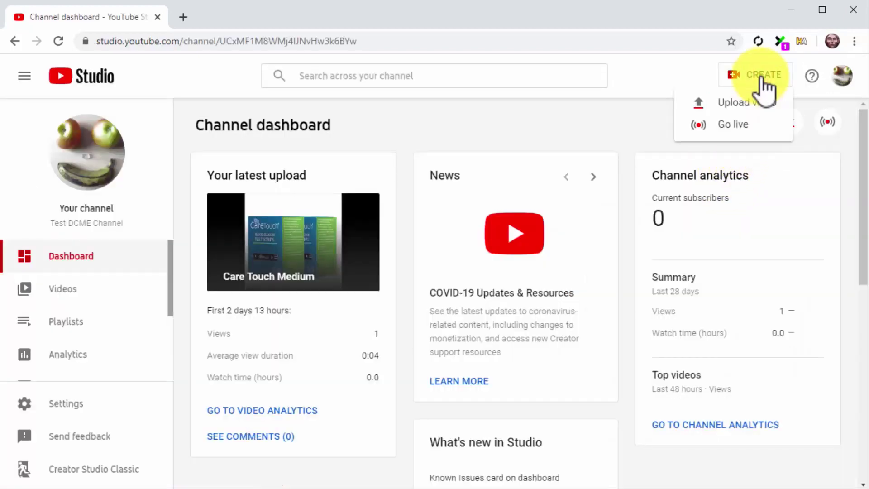
{"action": "left_click", "coordinate": [756, 124]}
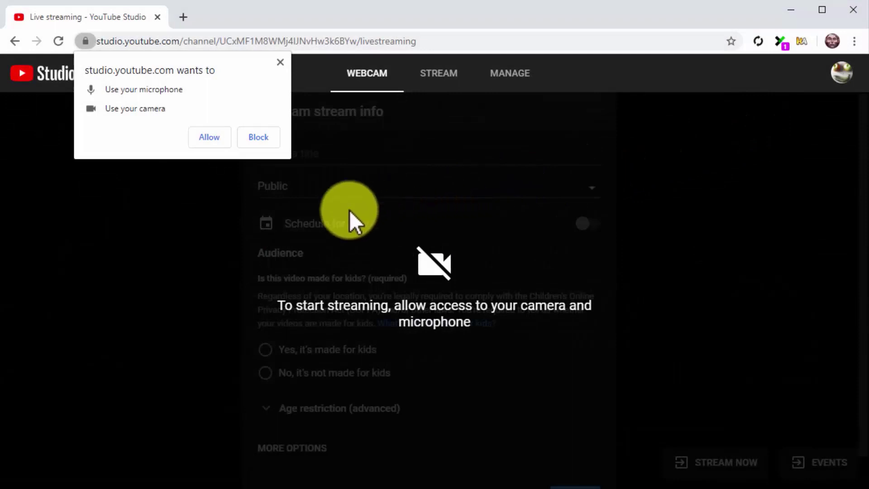
{"action": "left_click", "coordinate": [216, 138]}
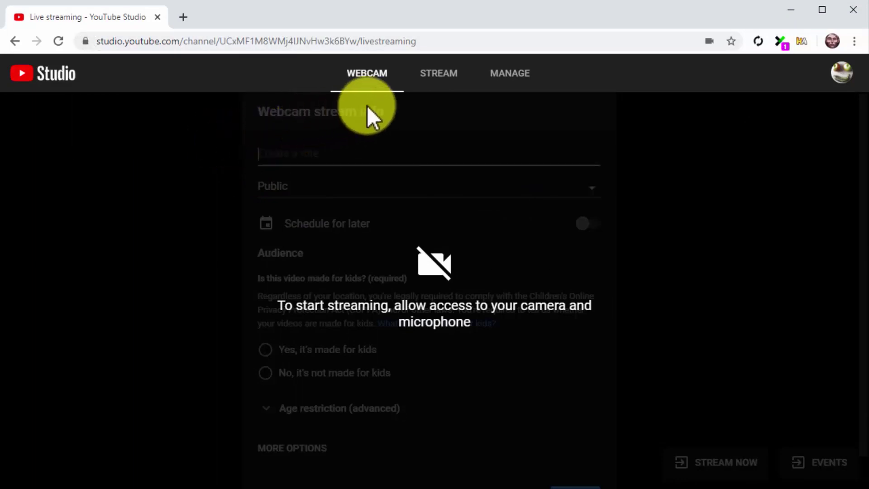
Set up a new broadcast of the Stream type titled "Make Money With Local Marketing Sites"
{"action": "left_click", "coordinate": [443, 85]}
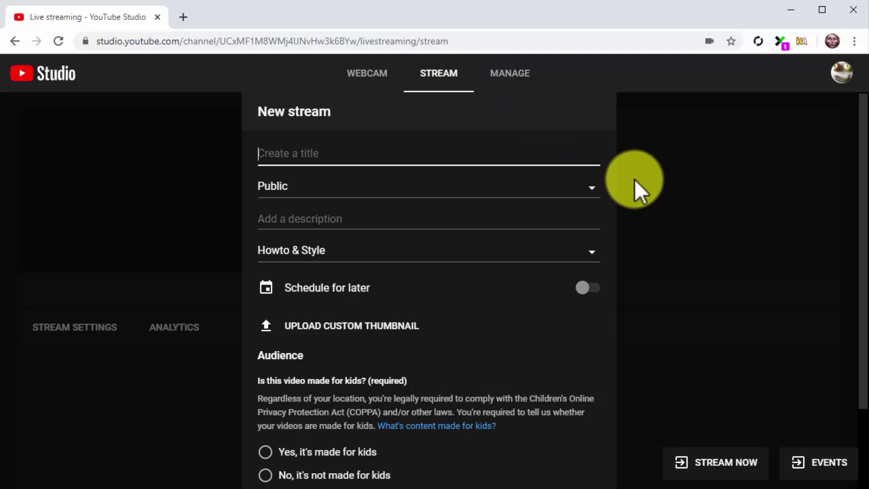
{"action": "type", "text": "Make Money With Local Marketing Sites"}
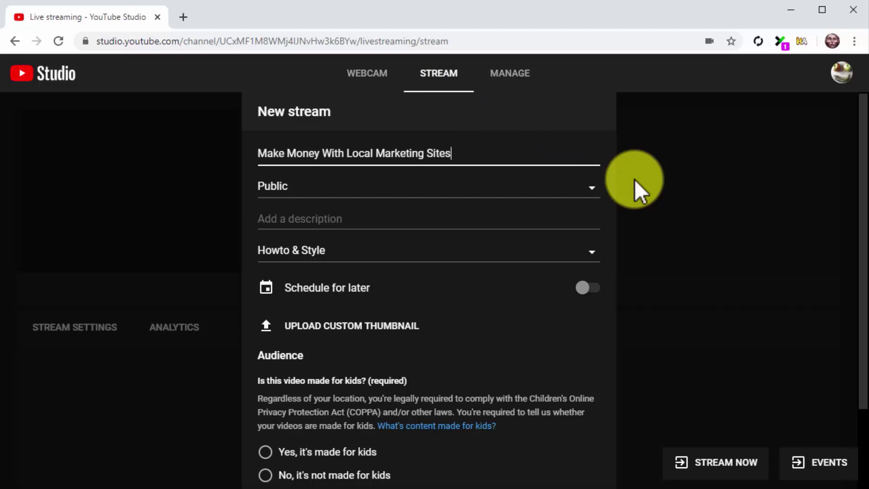
Write a stream description about making money online at home, announcing the live product discussion and inviting viewers to click the link below for the product page
{"action": "left_click", "coordinate": [564, 218]}
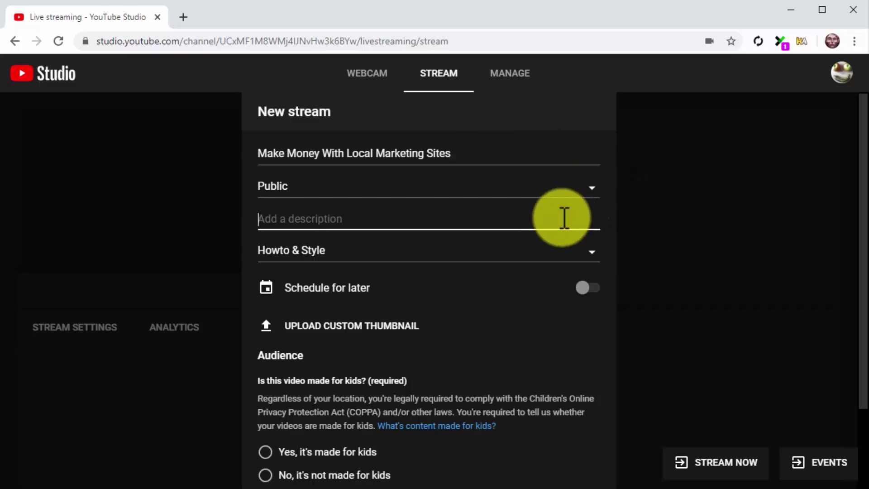
{"action": "type", "text": "Would you"}
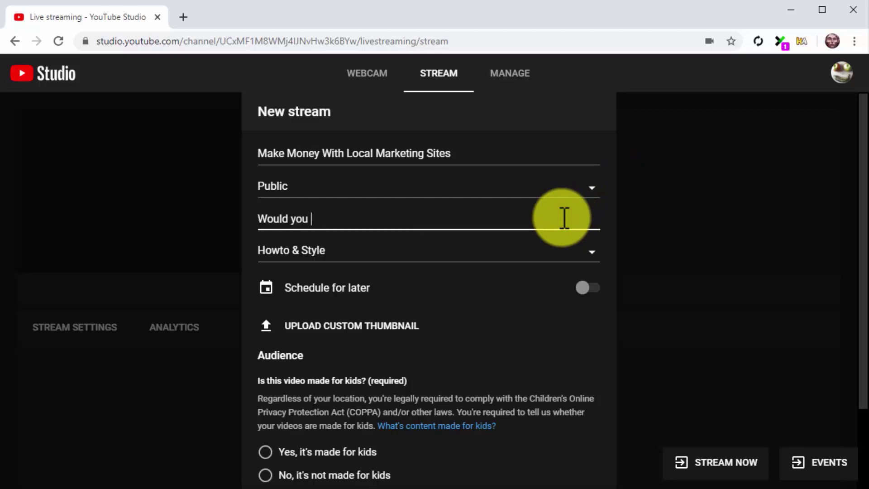
{"action": "type", "text": "like to make money online while at home? We all know that wealth leads to a healthy lifestyle and healthy life choices because it makes it easy to do stuff like buying healthy food."}
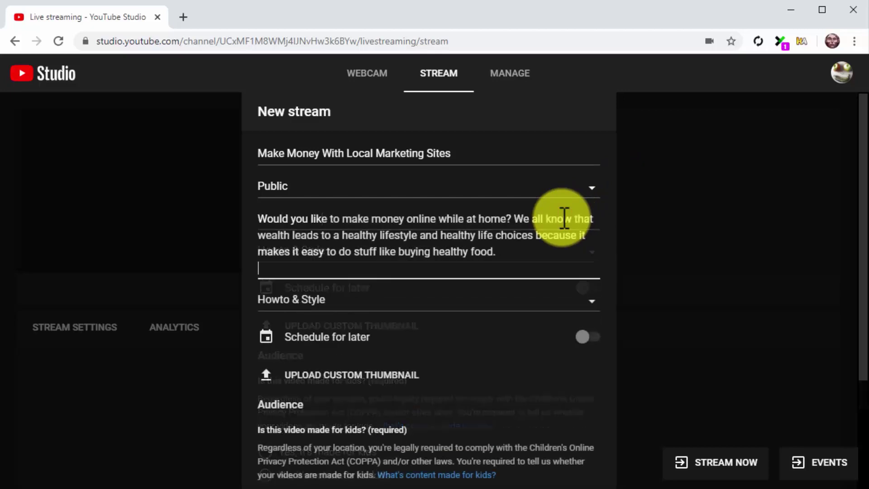
{"action": "type", "text": "Today we"}
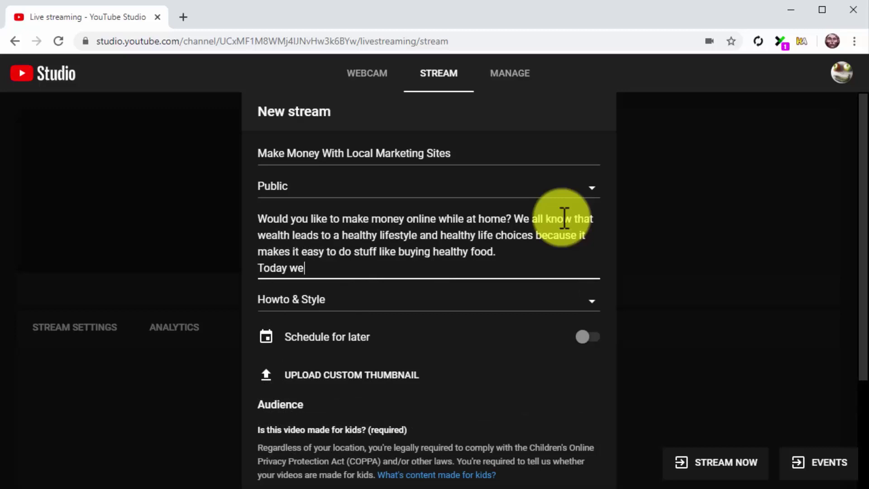
{"action": "type", "text": "'re going live to discuss a product that will help you to make money effortlessly from the comfort of your home."}
{"action": "type", "text": "clic"}
{"action": "type", "text": "k on the link down below to check the product page!"}
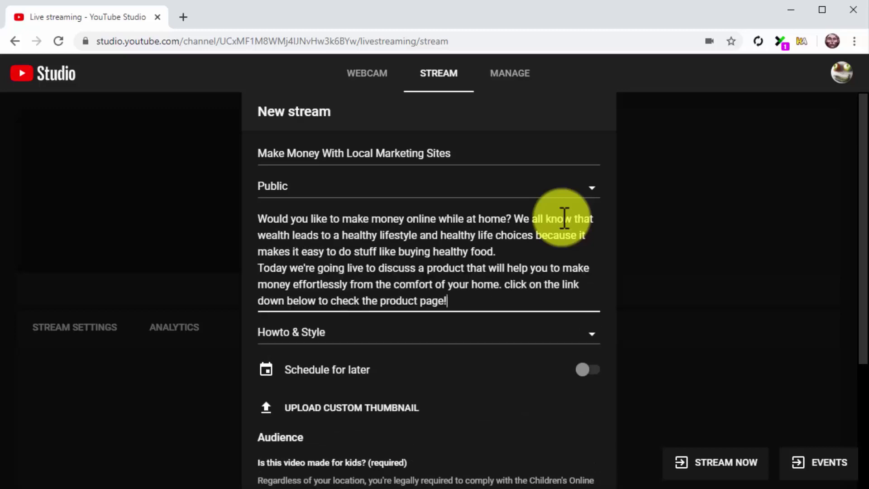
{"action": "key", "text": "Return"}
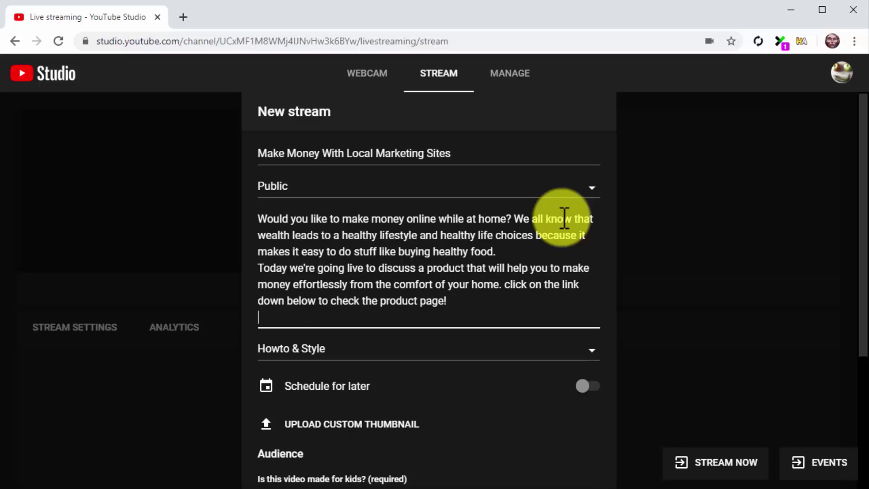
{"action": "key", "text": "Return"}
{"action": "type", "text": "https://localsitesgo.com/jv/"}
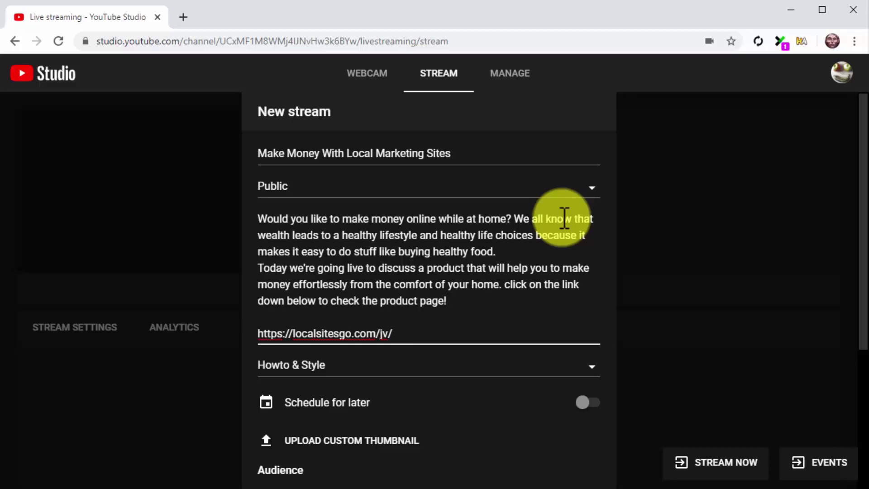
Keep the stream's visibility as Public and set its category to Education
{"action": "left_click", "coordinate": [552, 188]}
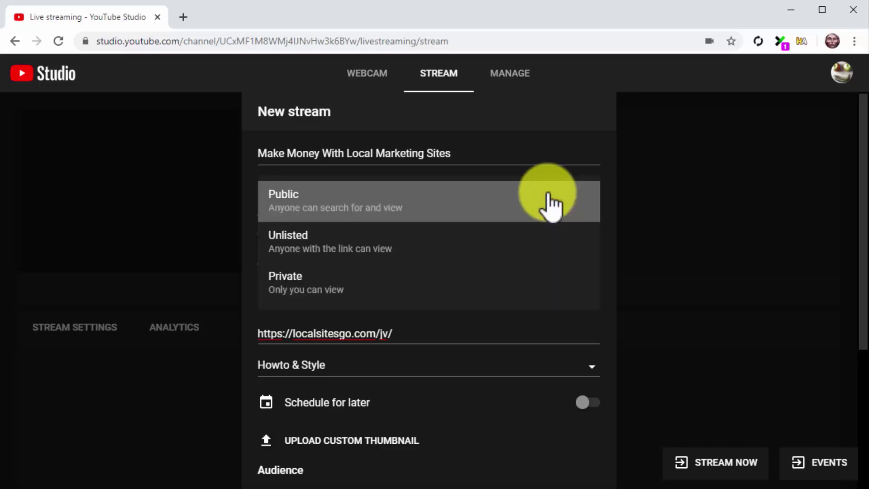
{"action": "left_click", "coordinate": [544, 204]}
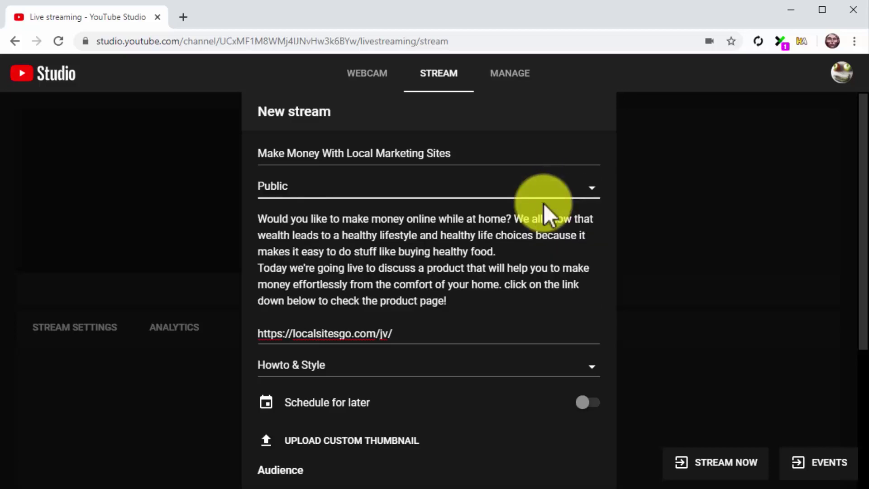
{"action": "left_click", "coordinate": [539, 364]}
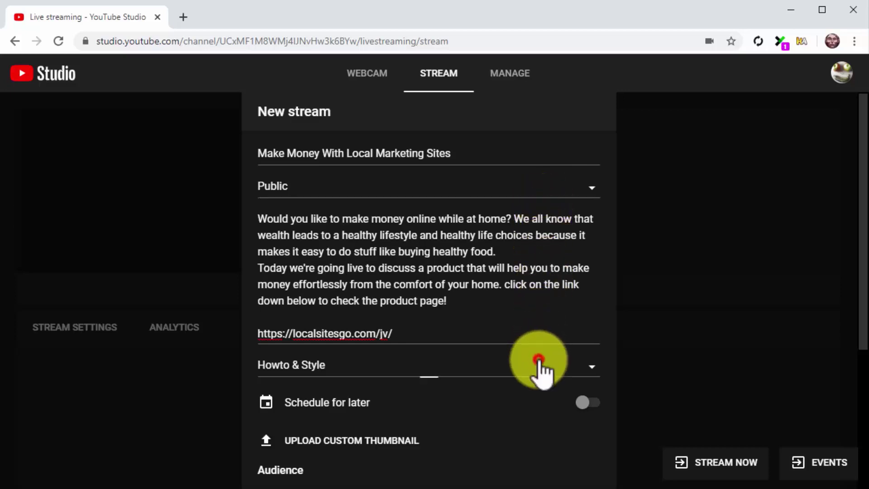
{"action": "left_click", "coordinate": [518, 479]}
Upload the localsitesgo image as the stream's custom thumbnail and mark the stream as not made for kids
{"action": "scroll", "coordinate": [614, 375], "scroll_direction": "down", "scroll_amount": 2}
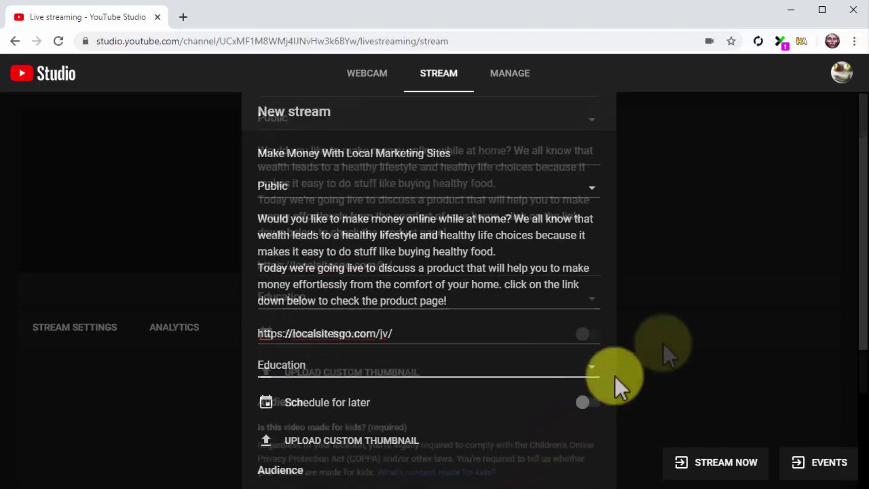
{"action": "left_click", "coordinate": [404, 377]}
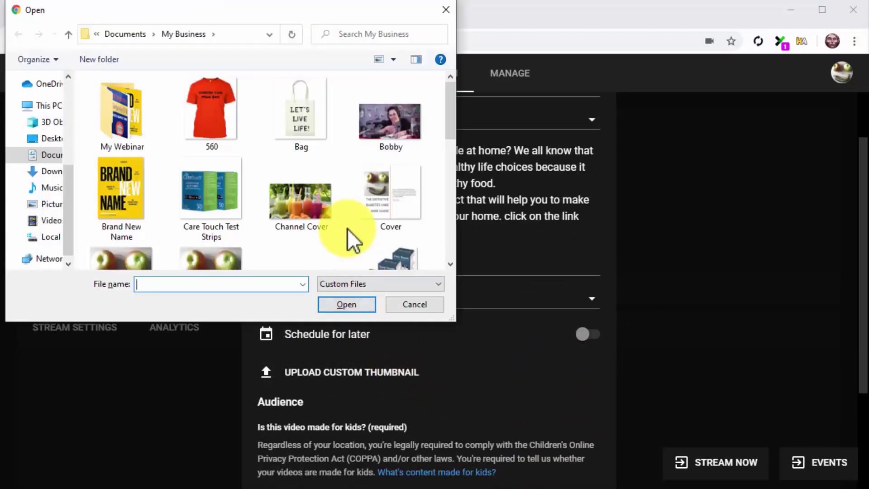
{"action": "scroll", "coordinate": [347, 229], "scroll_direction": "down", "scroll_amount": 4}
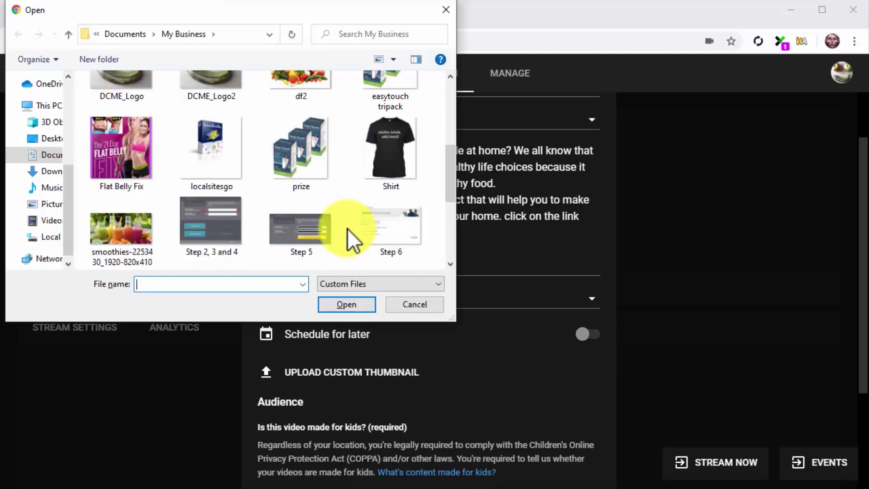
{"action": "double_click", "coordinate": [238, 162]}
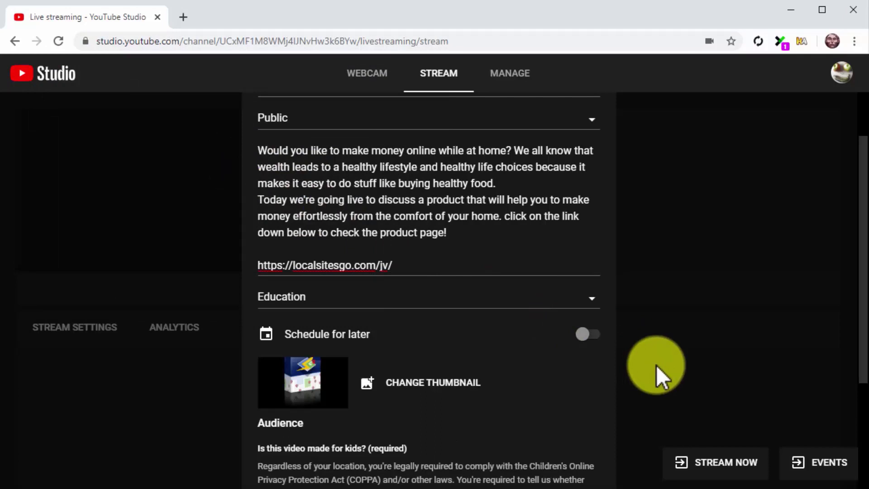
{"action": "scroll", "coordinate": [656, 365], "scroll_direction": "down", "scroll_amount": 3}
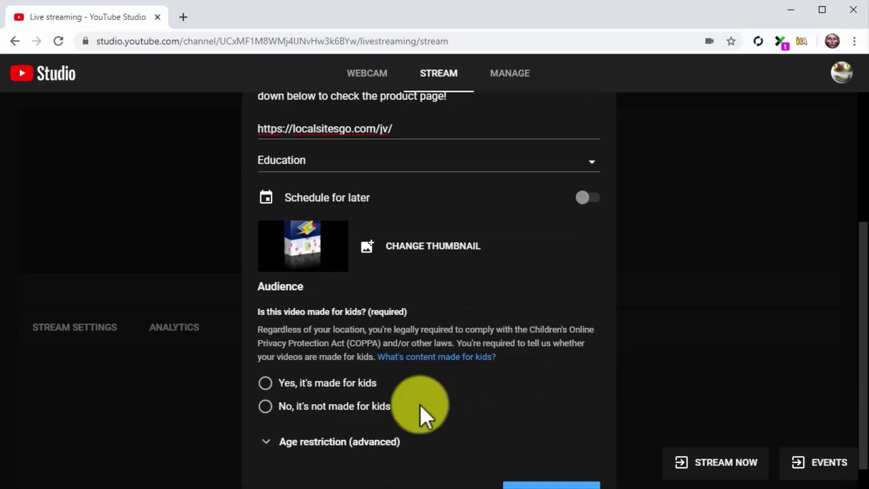
{"action": "left_click", "coordinate": [380, 407]}
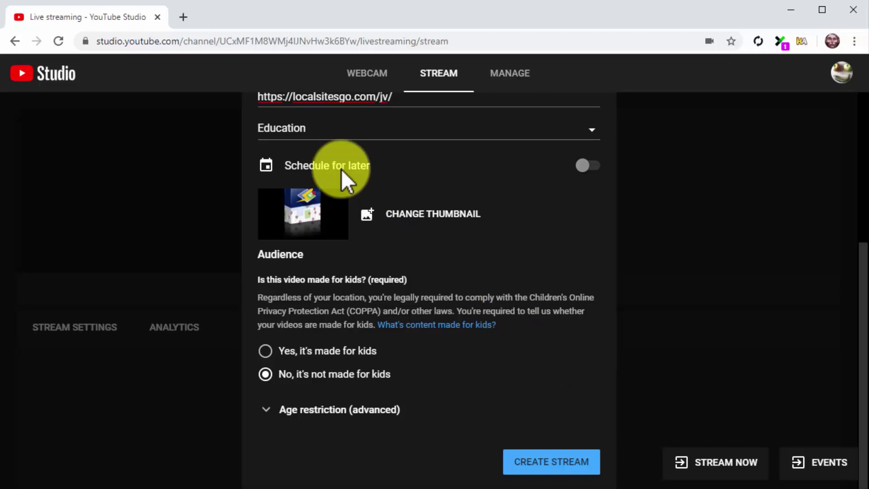
Try scheduling the stream for Thu, Mar 26 at 6:00 PM, and turn scheduling off again
{"action": "left_click", "coordinate": [588, 166]}
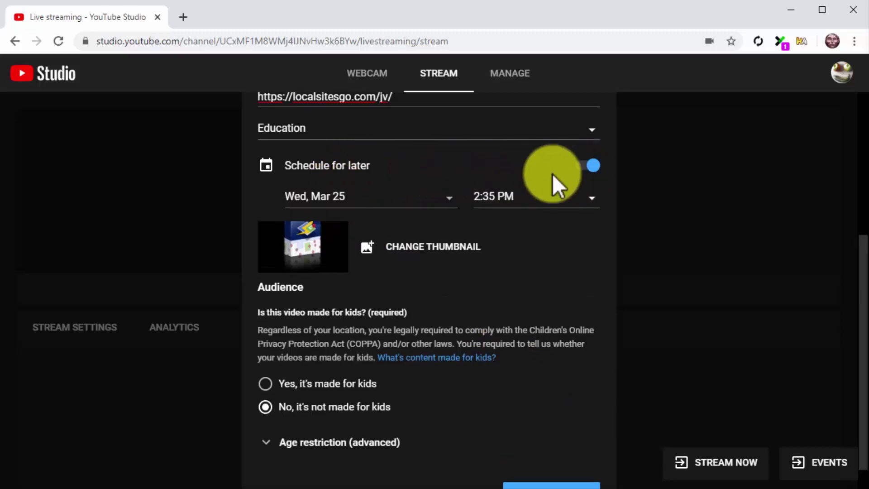
{"action": "left_click", "coordinate": [423, 199]}
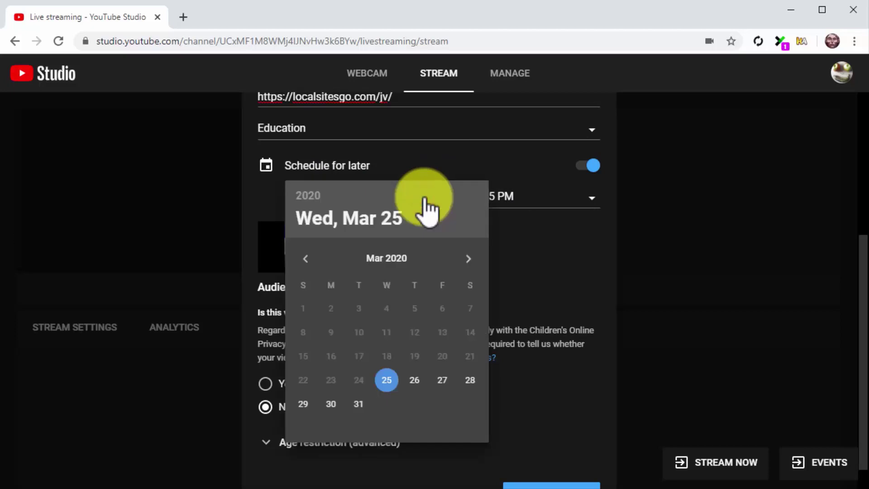
{"action": "left_click", "coordinate": [414, 380]}
{"action": "left_click", "coordinate": [520, 200]}
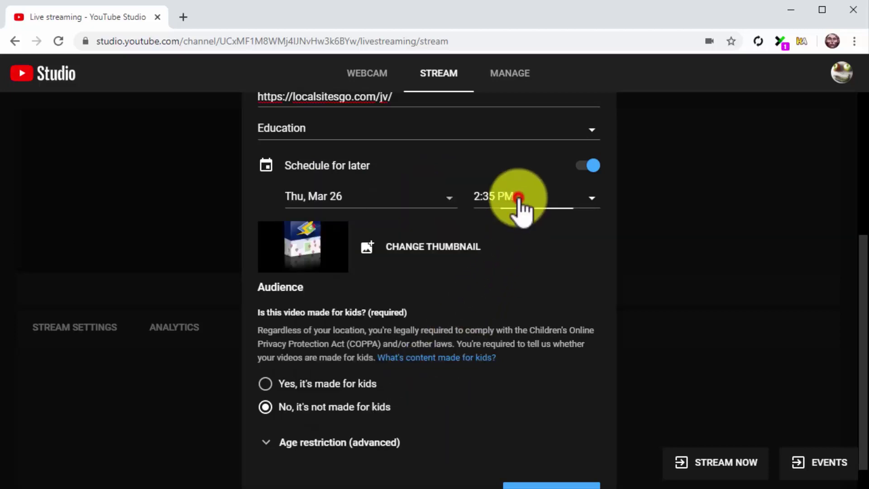
{"action": "scroll", "coordinate": [520, 217], "scroll_direction": "down", "scroll_amount": 20}
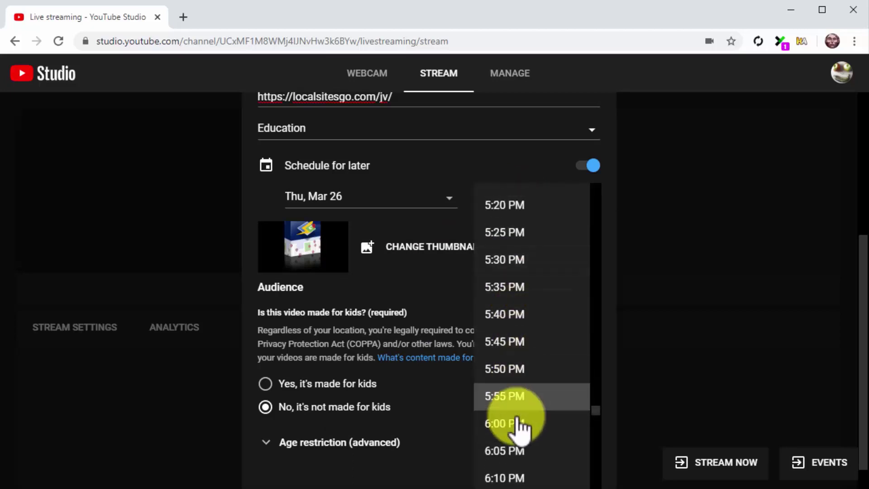
{"action": "left_click", "coordinate": [516, 423]}
{"action": "scroll", "coordinate": [516, 425], "scroll_direction": "down", "scroll_amount": 1}
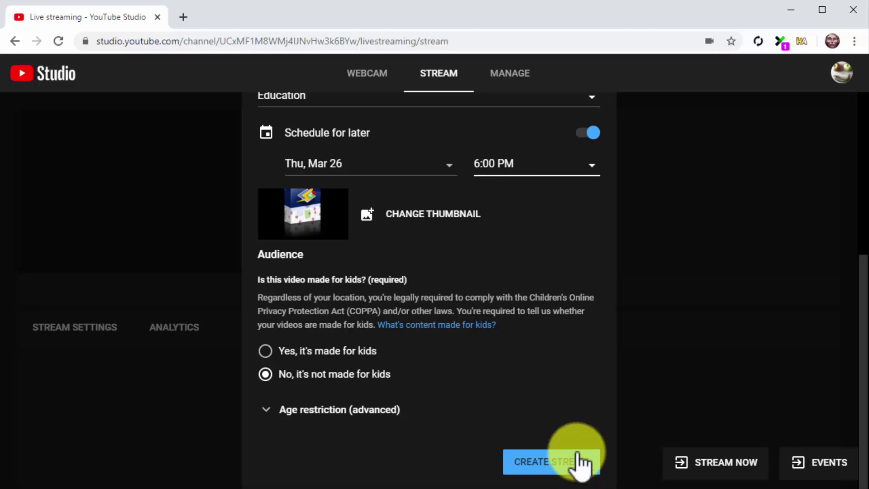
{"action": "left_click", "coordinate": [573, 135]}
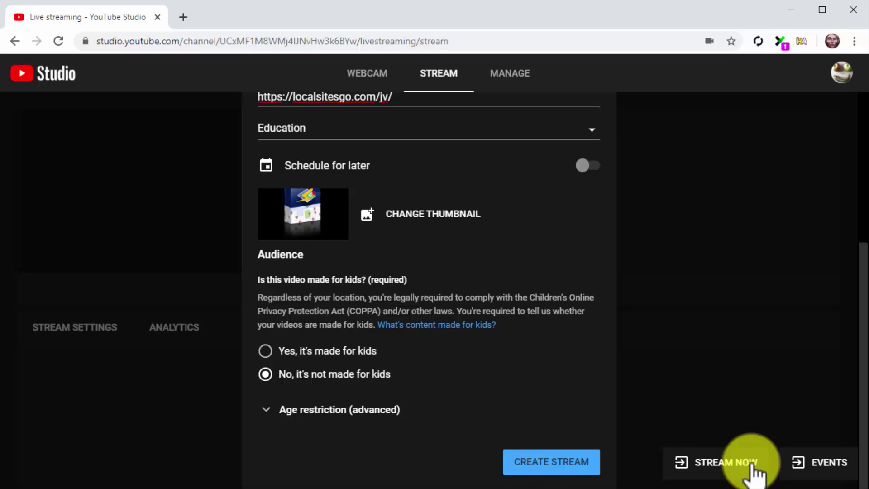
{"action": "key", "text": "F10"}
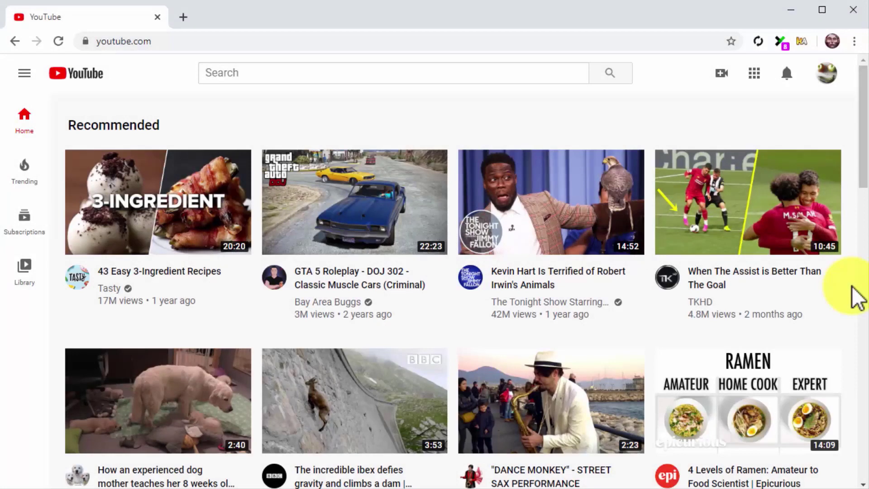
Start a new video upload from the YouTube home page with the Healthy Eating Made Easy video file from the My Business folder
{"action": "left_click", "coordinate": [723, 74]}
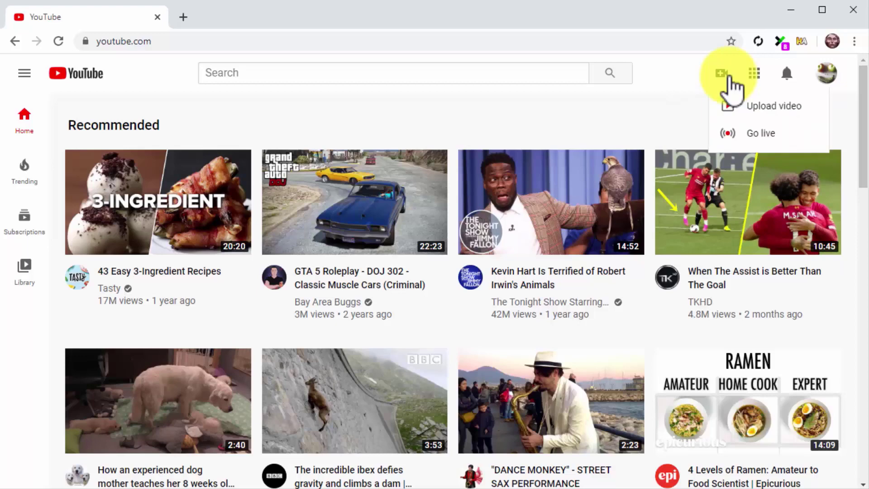
{"action": "left_click", "coordinate": [745, 108]}
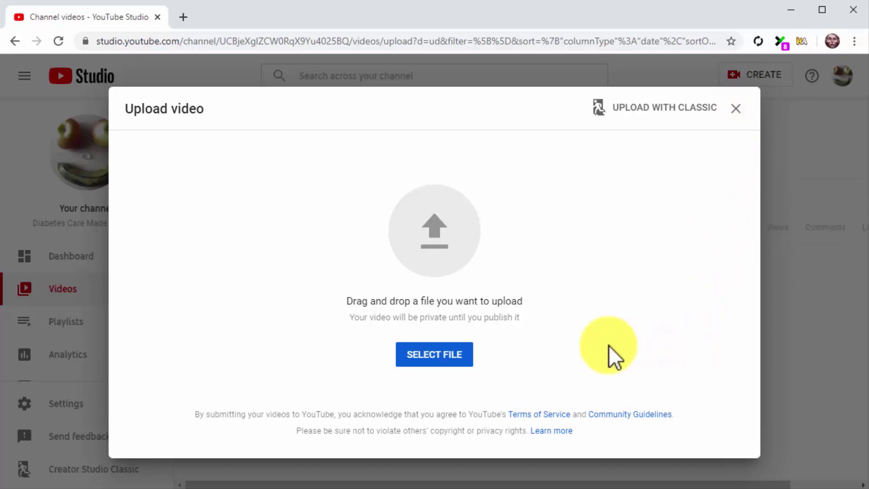
{"action": "left_click", "coordinate": [460, 355]}
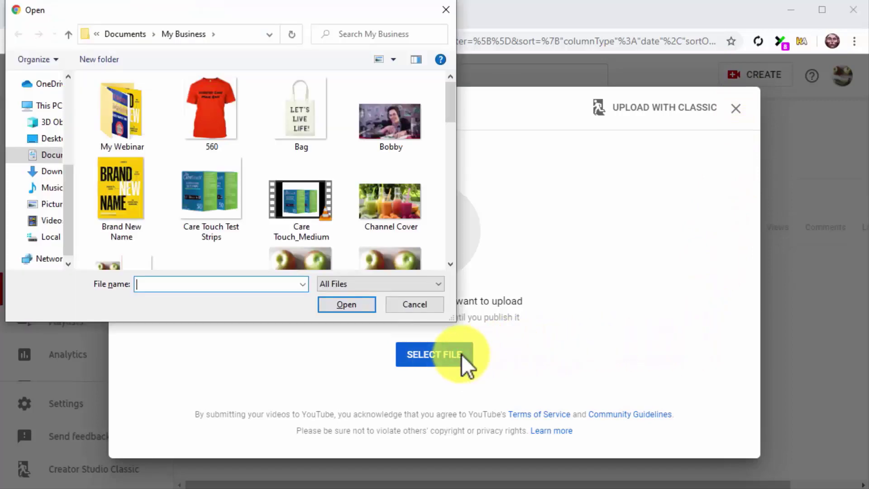
{"action": "scroll", "coordinate": [436, 235], "scroll_direction": "down", "scroll_amount": 5}
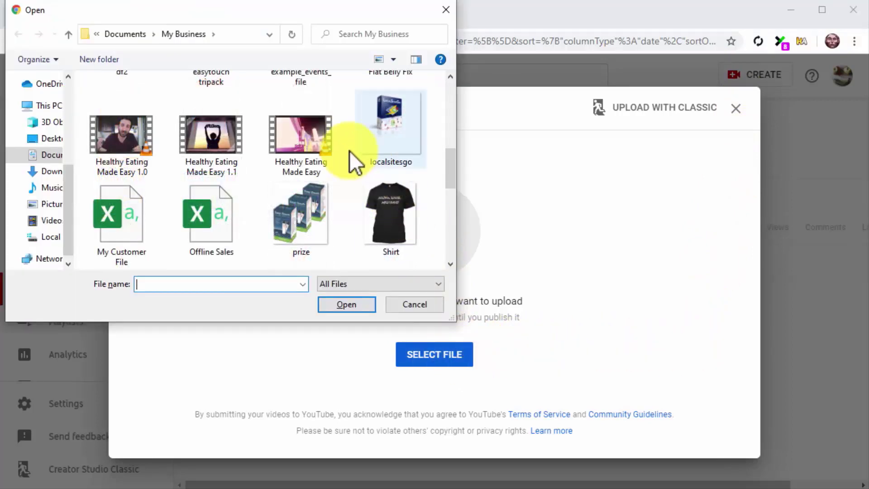
{"action": "left_click", "coordinate": [325, 137]}
{"action": "double_click", "coordinate": [325, 137]}
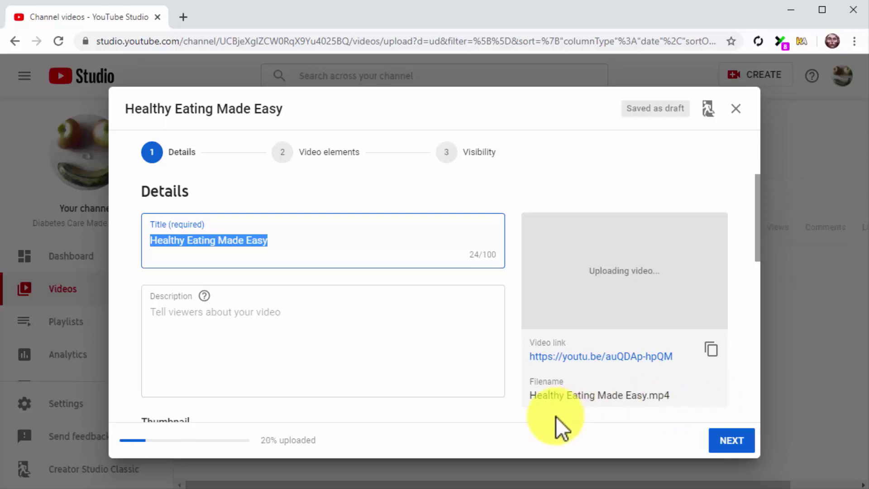
Put "Tutorial - " in front of the video title so it reads "Tutorial - Healthy Eating Made Easy"
{"action": "left_click", "coordinate": [307, 244]}
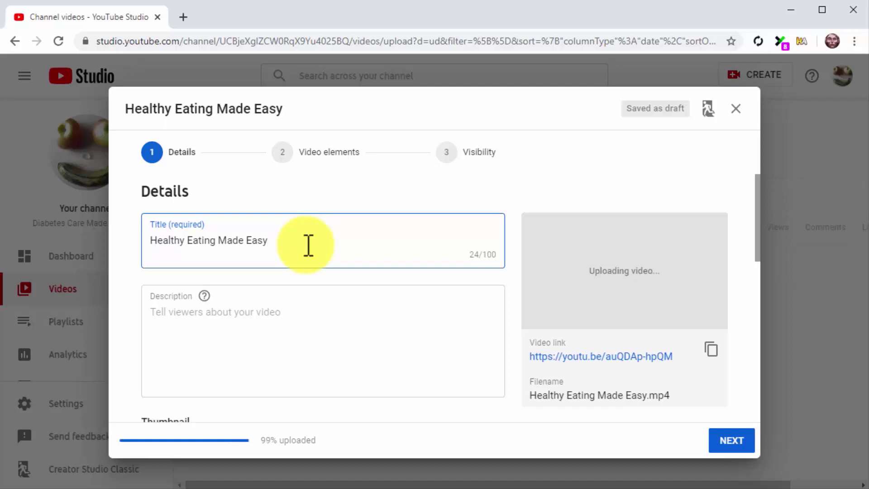
{"action": "key", "text": "Left"}
{"action": "key", "text": "Left"}
{"action": "key", "text": "Left"}
{"action": "key", "text": "Left"}
{"action": "key", "text": "Left"}
{"action": "key", "text": "Left"}
{"action": "key", "text": "Left"}
{"action": "key", "text": "Left"}
{"action": "key", "text": "Left"}
{"action": "key", "text": "Left"}
{"action": "key", "text": "Left"}
{"action": "key", "text": "Left"}
{"action": "key", "text": "Left"}
{"action": "key", "text": "Left"}
{"action": "key", "text": "Left"}
{"action": "key", "text": "Left"}
{"action": "key", "text": "Left"}
{"action": "key", "text": "Left"}
{"action": "key", "text": "Left"}
{"action": "key", "text": "Left"}
{"action": "key", "text": "Left"}
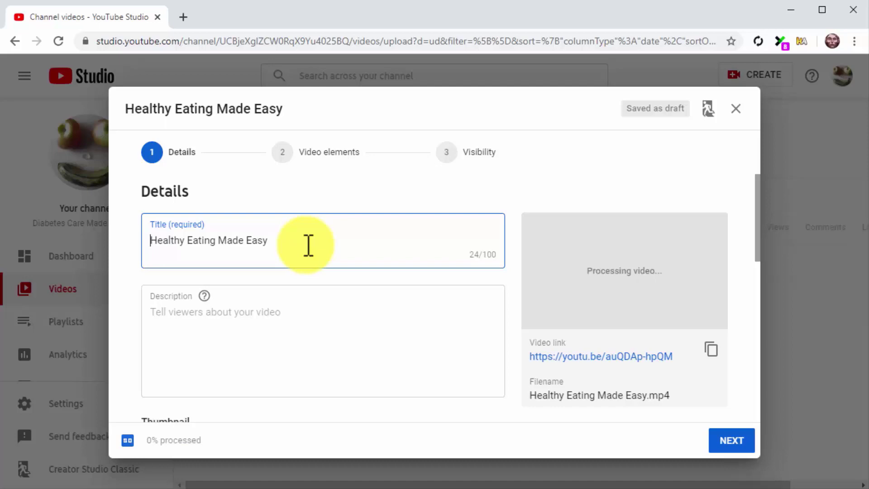
{"action": "type", "text": "Tutor"}
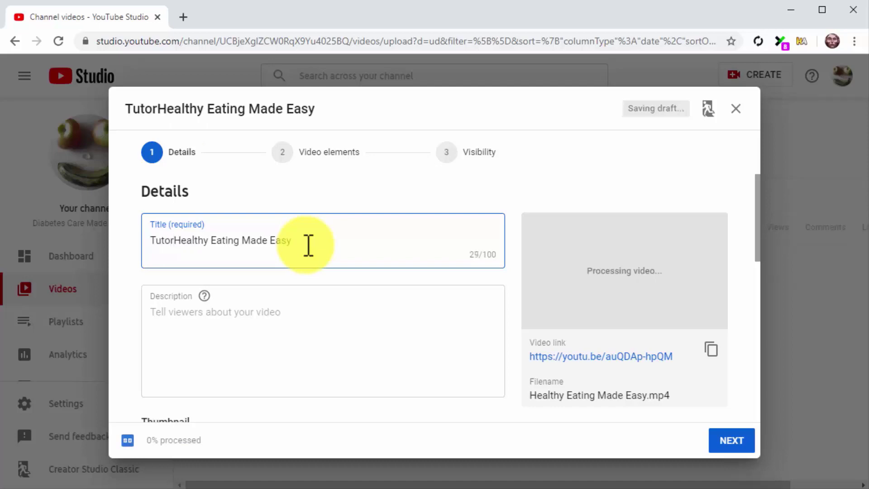
{"action": "type", "text": "ial -"}
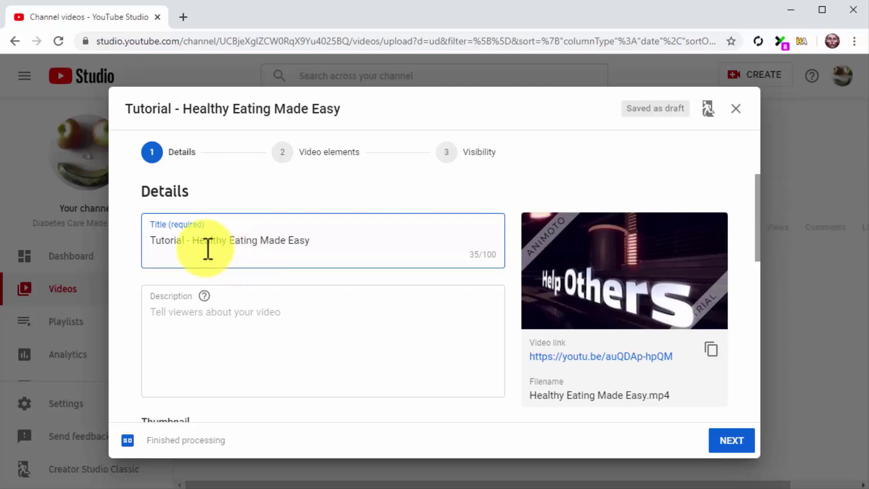
Append "- Diabetes Care Made Easy 2.0" to the end of the video title
{"action": "left_click_drag", "start_coordinate": [193, 240], "coordinate": [258, 244]}
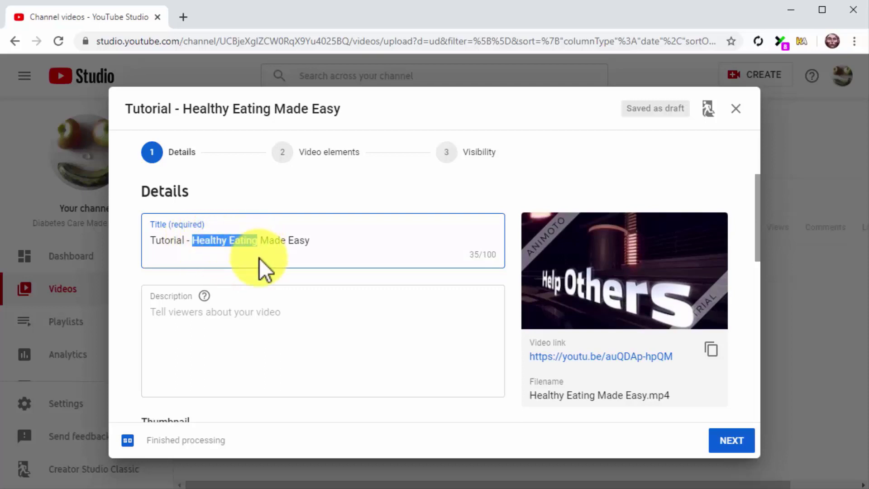
{"action": "left_click", "coordinate": [331, 244]}
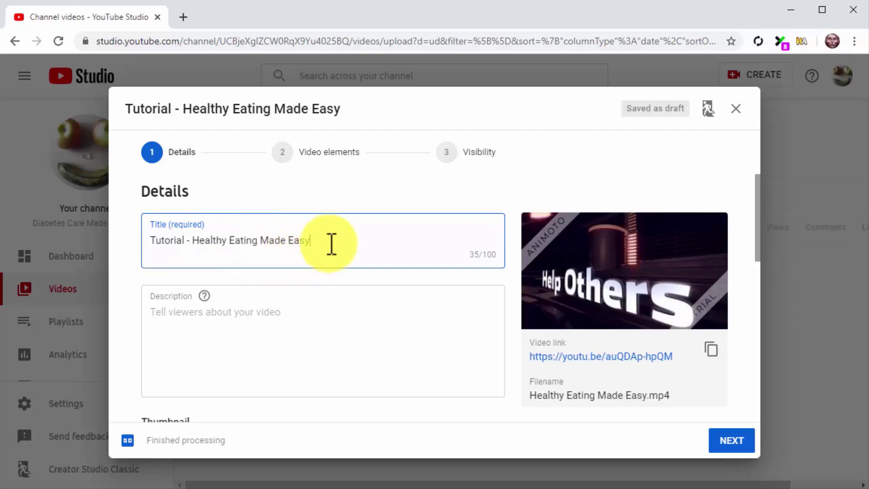
{"action": "type", "text": "- "}
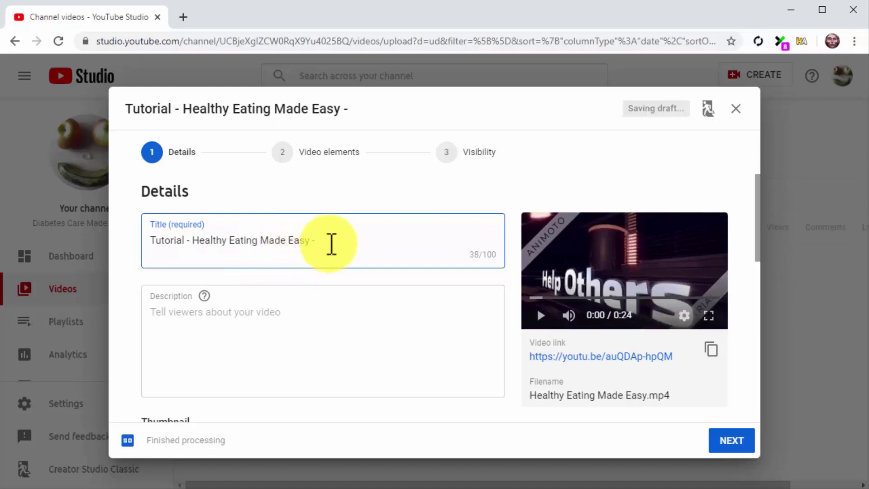
{"action": "type", "text": "Diabetes Care Made Easy 2"}
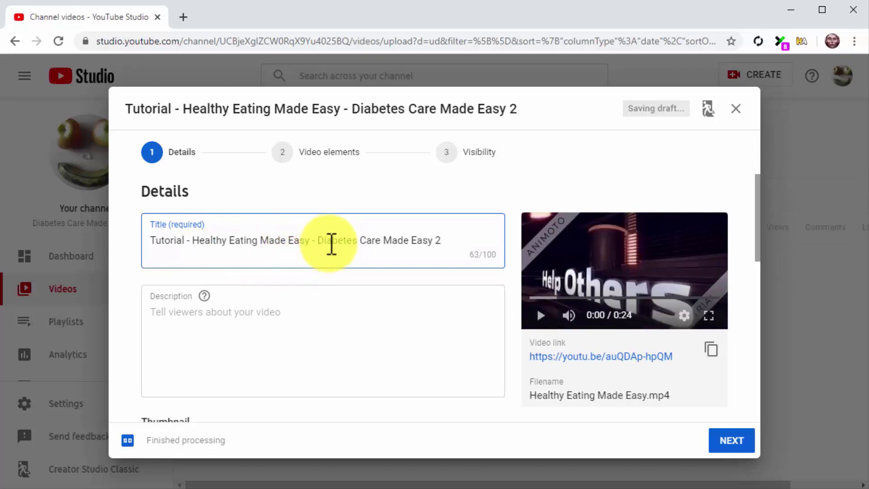
{"action": "type", "text": ".0"}
Write a description offering the eBook on healthy eating, healthy foods and healthy how-to secrets, with the link diabetescaremadeeasy.com/shop/crazy-healthy-foods
{"action": "left_click", "coordinate": [345, 314]}
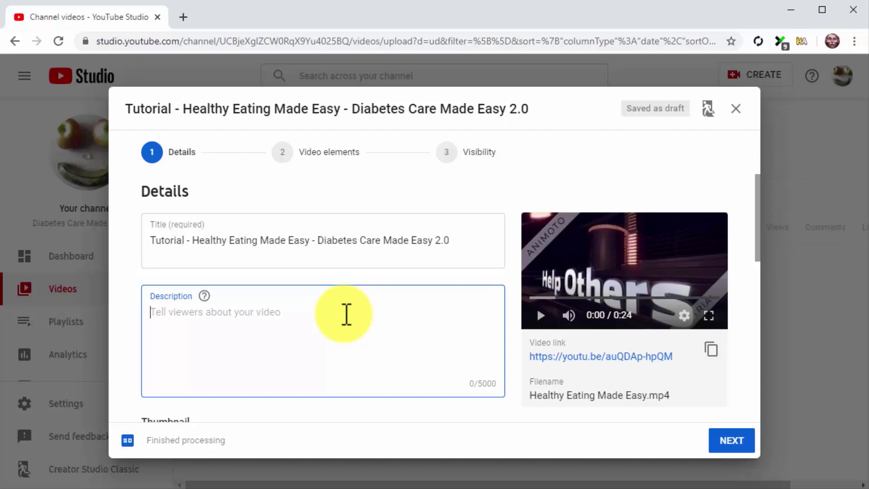
{"action": "type", "text": "Do you want to learn the ultimate healthy eating, healthy foods, and healthy how-to secrets? Then we have the perfect eBook for you at diabetescaremadeeasy.com/shop/crazy-healthy-foods"}
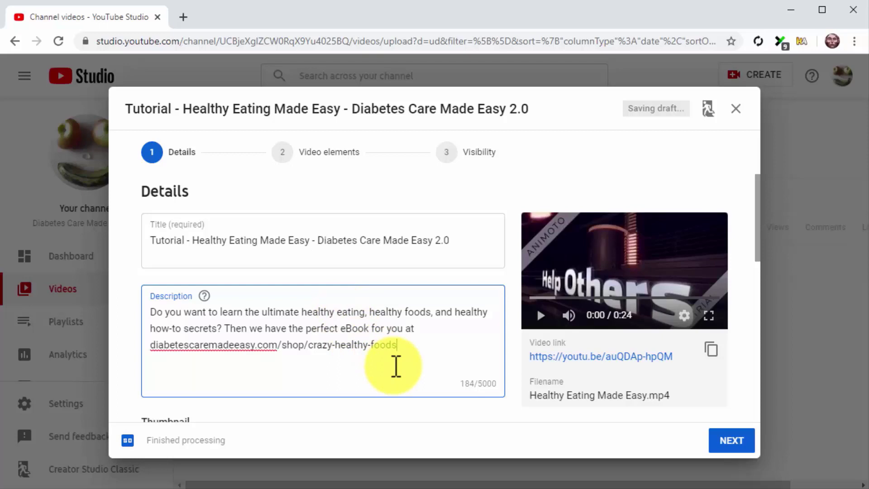
Upload the Thumbnail image from the My Business folder as the video's custom thumbnail and mark the video as not made for kids
{"action": "scroll", "coordinate": [396, 366], "scroll_direction": "down", "scroll_amount": 4}
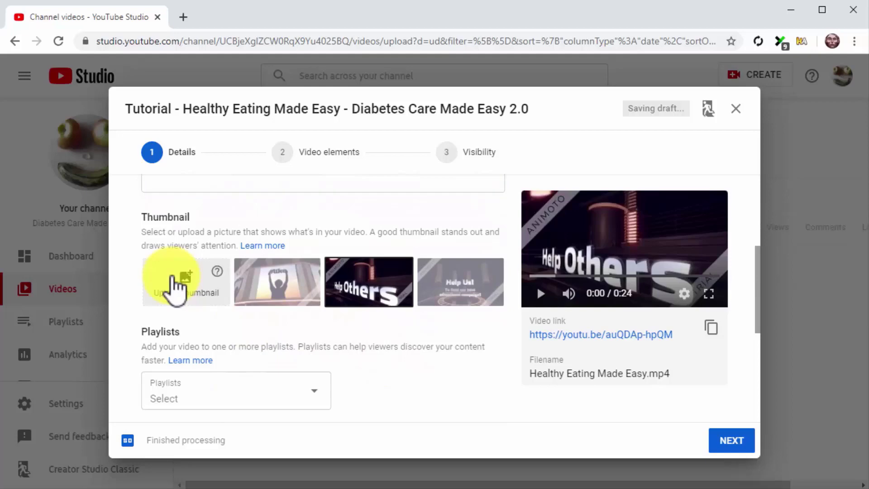
{"action": "left_click", "coordinate": [174, 286]}
{"action": "scroll", "coordinate": [289, 181], "scroll_direction": "down", "scroll_amount": 2}
{"action": "double_click", "coordinate": [398, 127]}
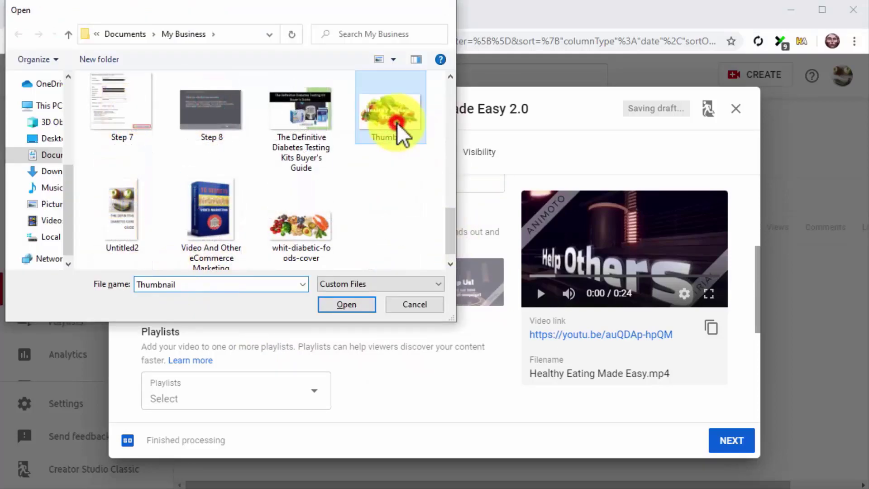
{"action": "scroll", "coordinate": [470, 338], "scroll_direction": "down", "scroll_amount": 5}
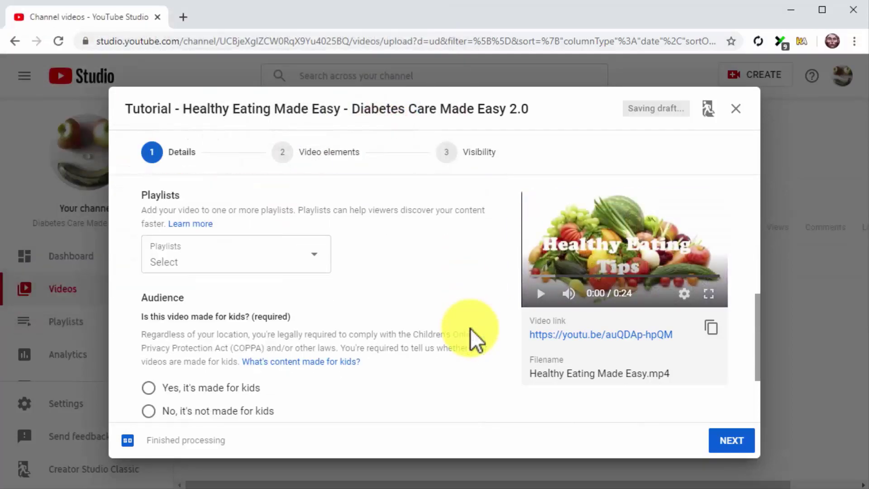
{"action": "left_click", "coordinate": [267, 302]}
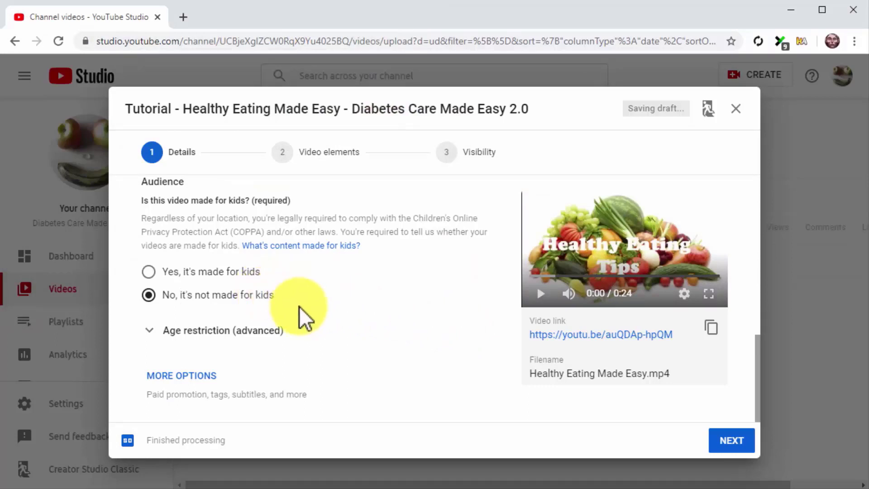
Show the additional video options and add the tags Healthy Eating, Healthy food, Health tip, Healthy lifestyless and Fitness foods
{"action": "left_click", "coordinate": [195, 377]}
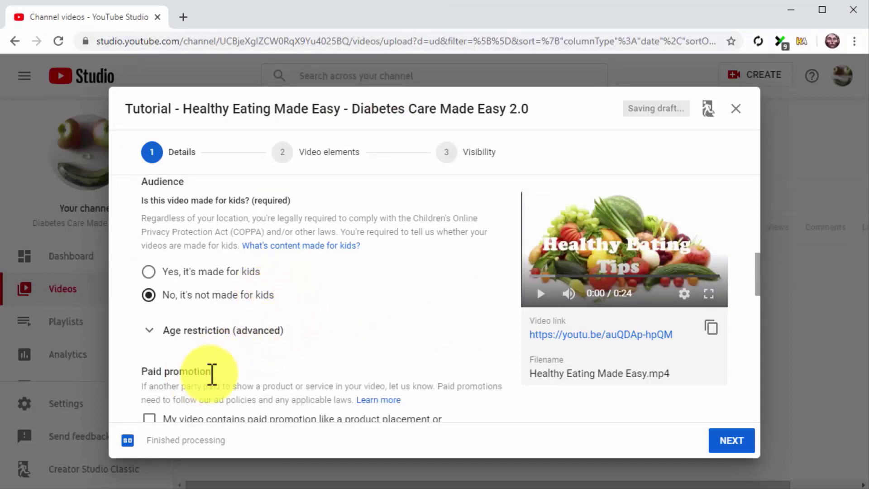
{"action": "scroll", "coordinate": [401, 382], "scroll_direction": "down", "scroll_amount": 5}
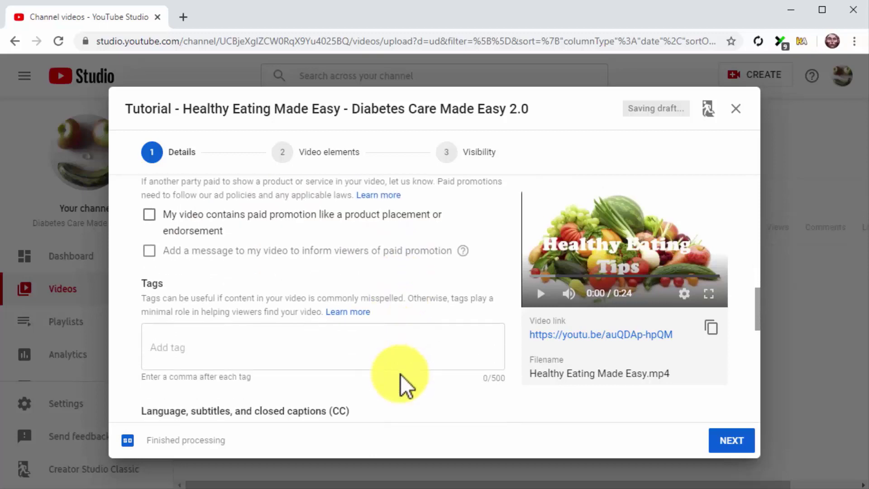
{"action": "left_click", "coordinate": [386, 354]}
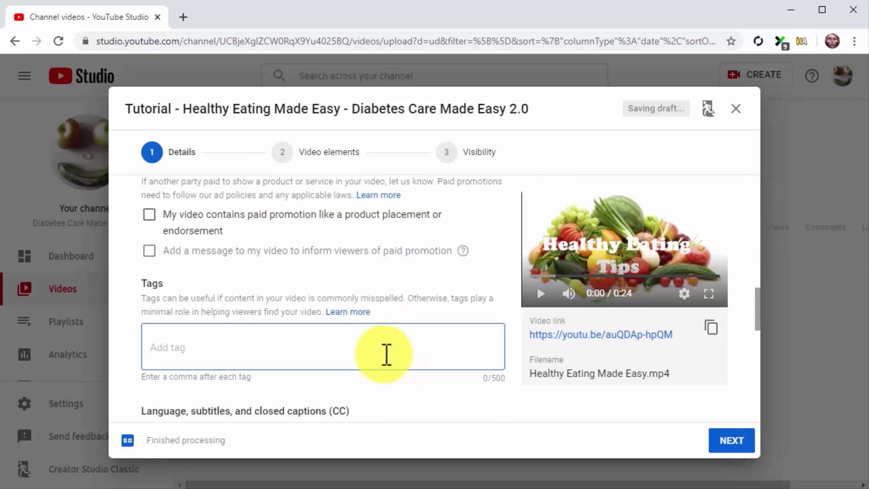
{"action": "type", "text": "Healthy Eating"}
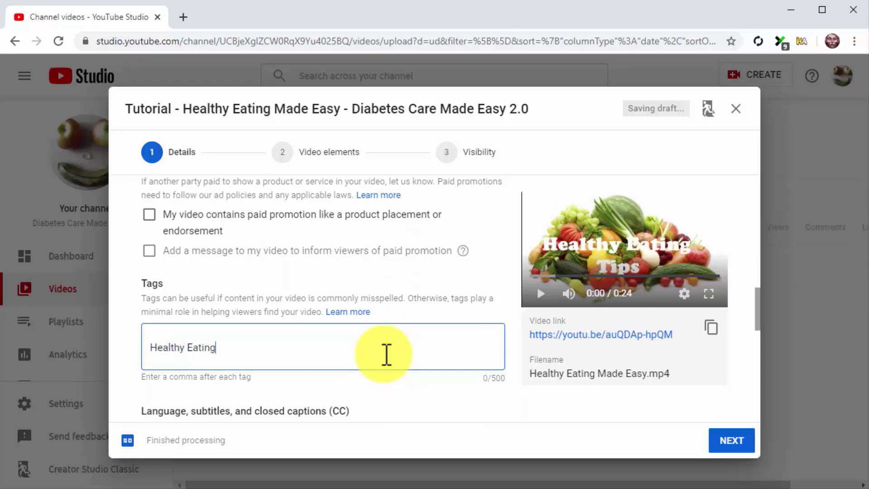
{"action": "type", "text": ","}
{"action": "type", "text": "Healthy food, Health tip, Healthy lifestyless, Fitness foods"}
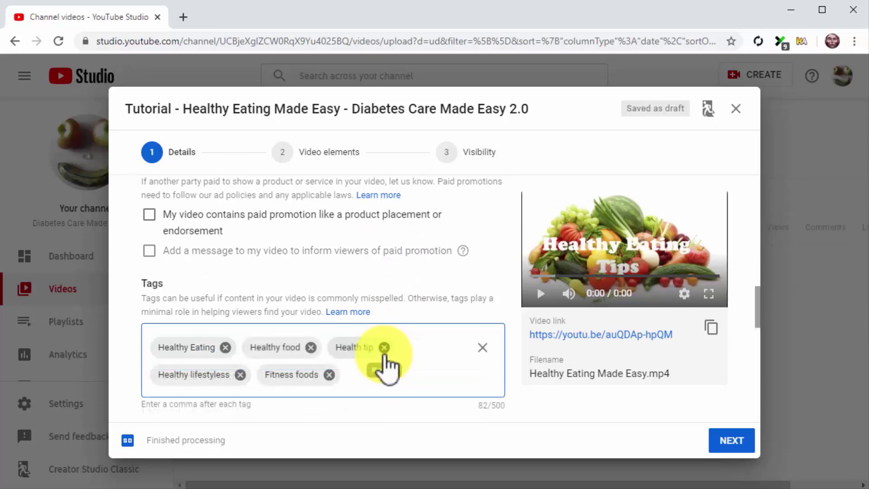
Set the video language to English and choose Howto & Style as the video's category
{"action": "scroll", "coordinate": [385, 362], "scroll_direction": "down", "scroll_amount": 8}
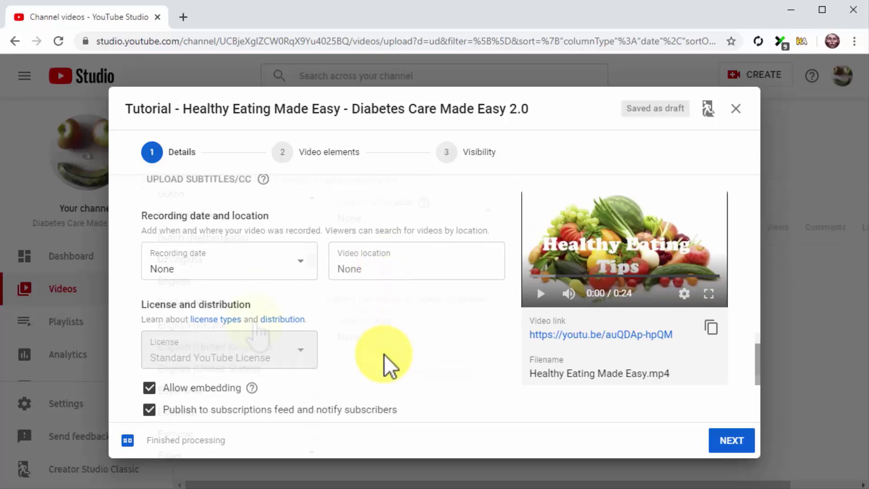
{"action": "left_click", "coordinate": [218, 300]}
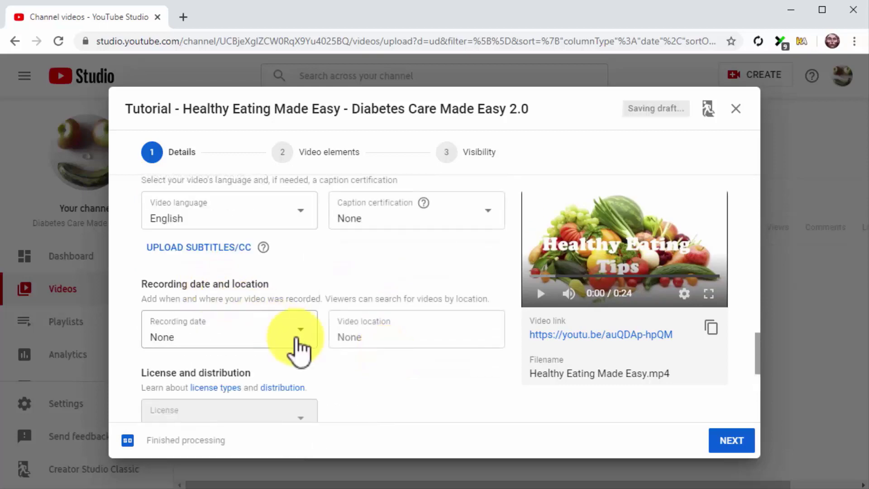
{"action": "scroll", "coordinate": [362, 371], "scroll_direction": "down", "scroll_amount": 5}
{"action": "left_click", "coordinate": [311, 365]}
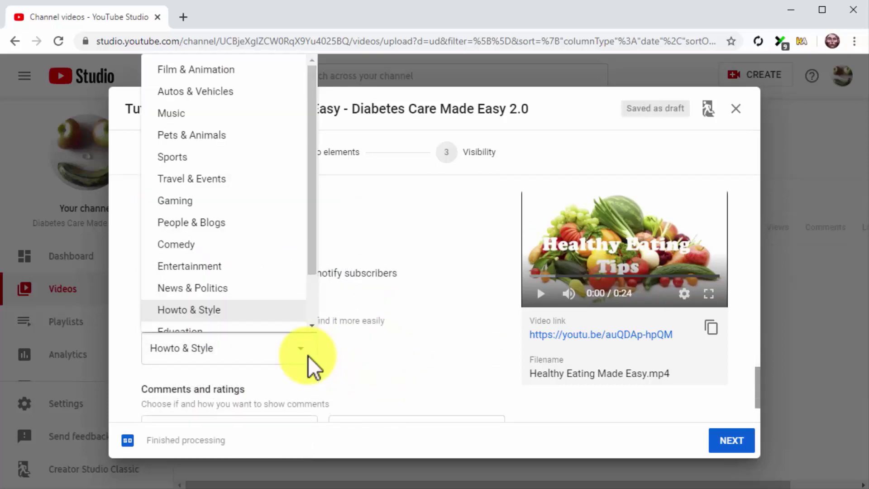
{"action": "left_click_drag", "start_coordinate": [310, 250], "coordinate": [313, 289]}
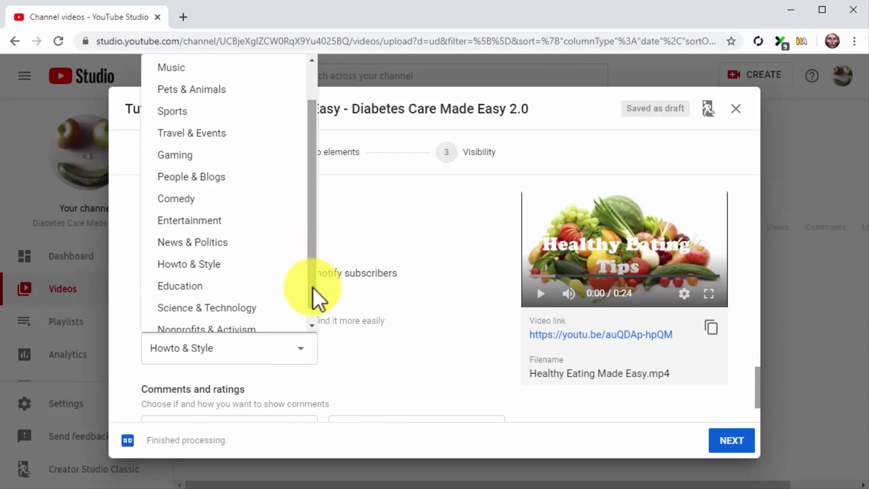
{"action": "left_click", "coordinate": [267, 268]}
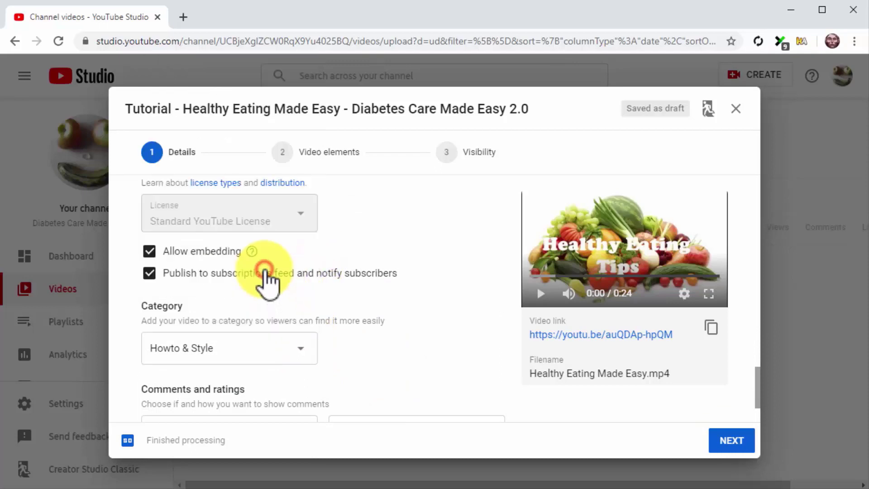
Skip the end screen and cards, set the video's visibility to Public and publish it
{"action": "left_click", "coordinate": [724, 439]}
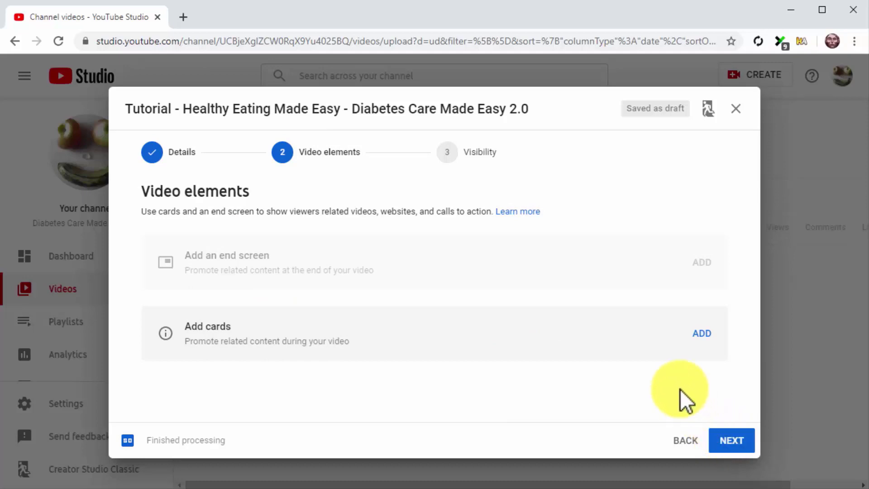
{"action": "left_click", "coordinate": [723, 441]}
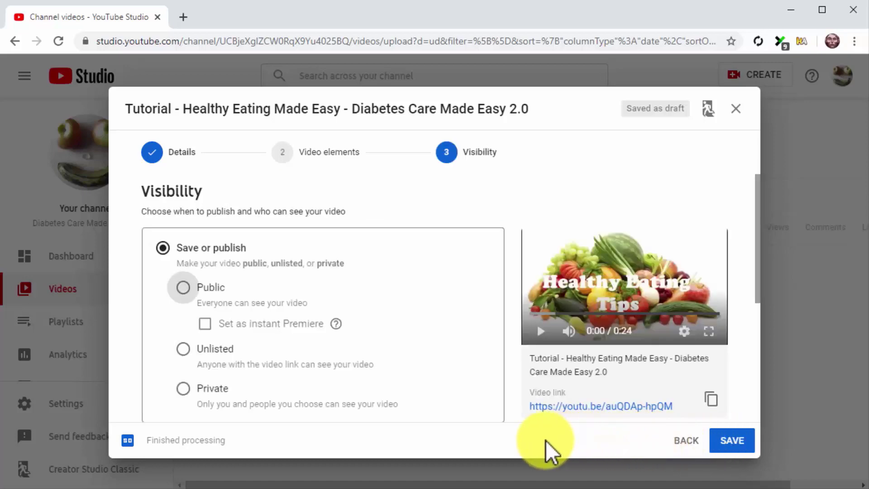
{"action": "left_click", "coordinate": [184, 289]}
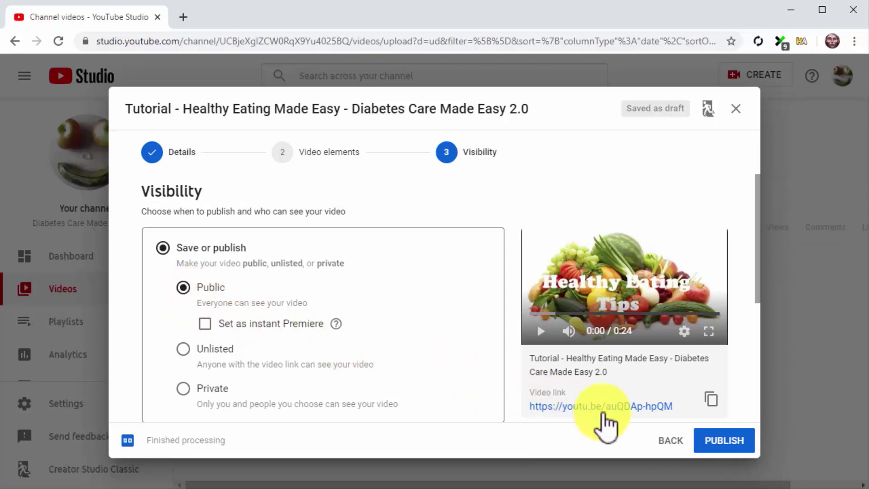
{"action": "left_click", "coordinate": [709, 439]}
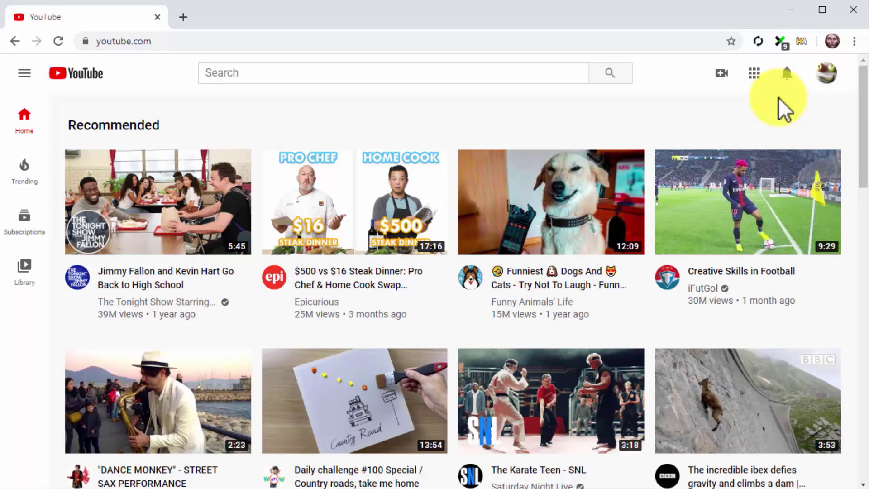
Search YouTube for "healthy eating made easy healthy food" to check where the published video ranks
{"action": "left_click", "coordinate": [556, 73]}
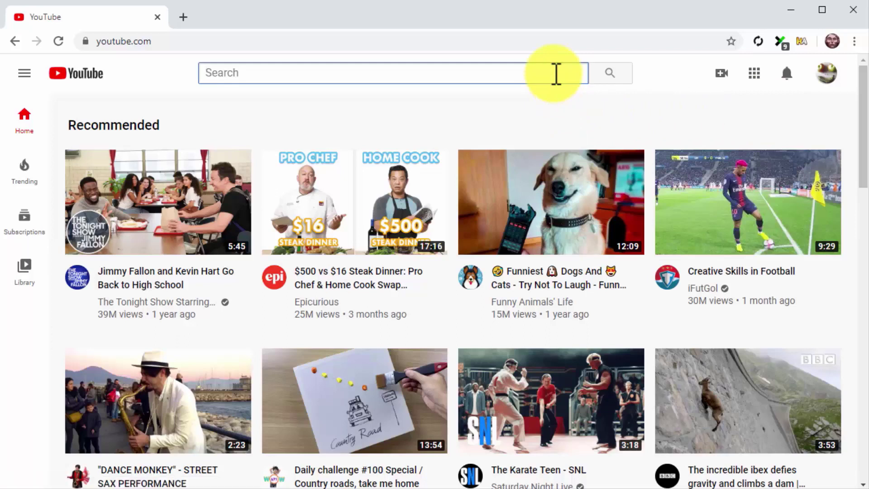
{"action": "type", "text": "healthy eatin"}
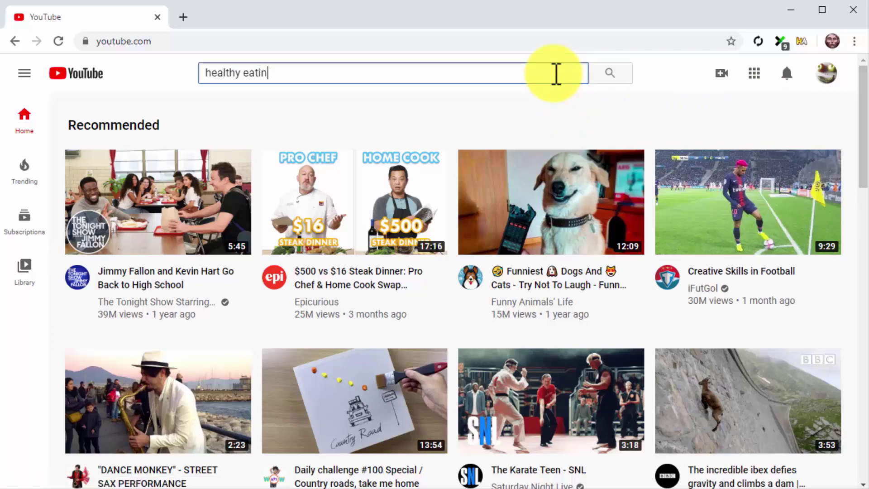
{"action": "type", "text": "g made easy healthy food"}
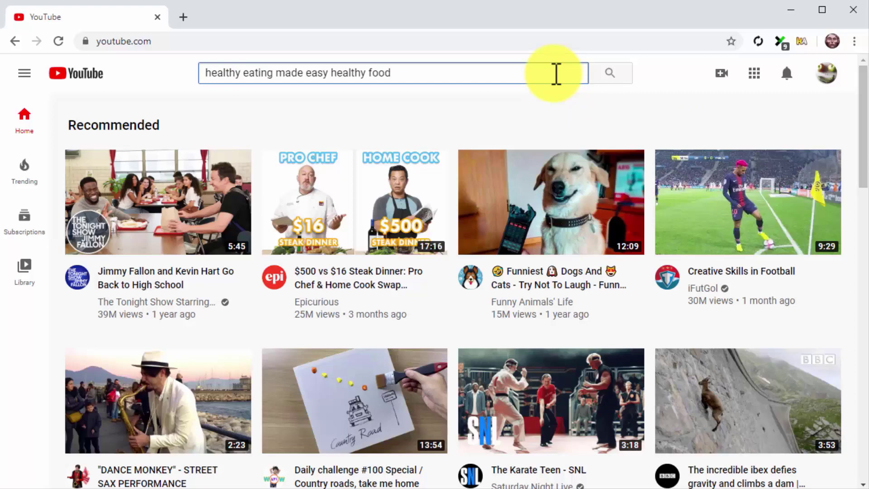
{"action": "key", "text": "Return"}
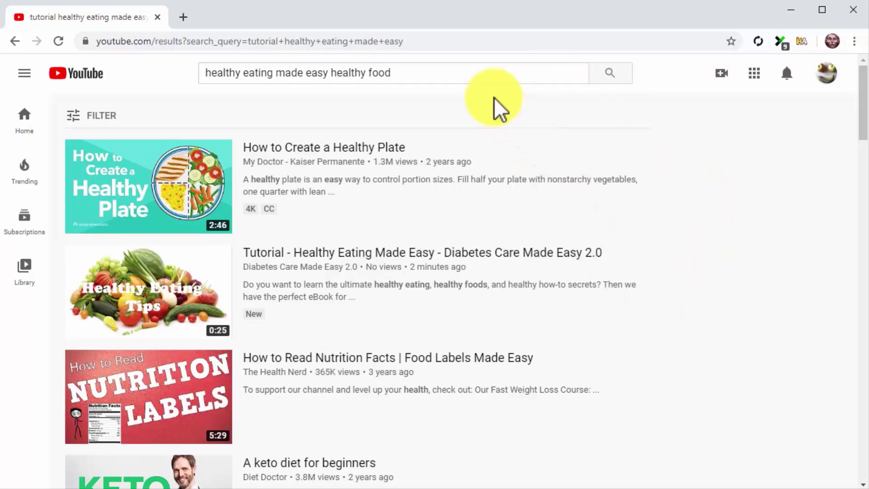
Search google.com for "healthy eating made easy healthy food" and look through the video results for the published video
{"action": "left_click", "coordinate": [435, 42]}
{"action": "type", "text": "google.com"}
{"action": "key", "text": "Return"}
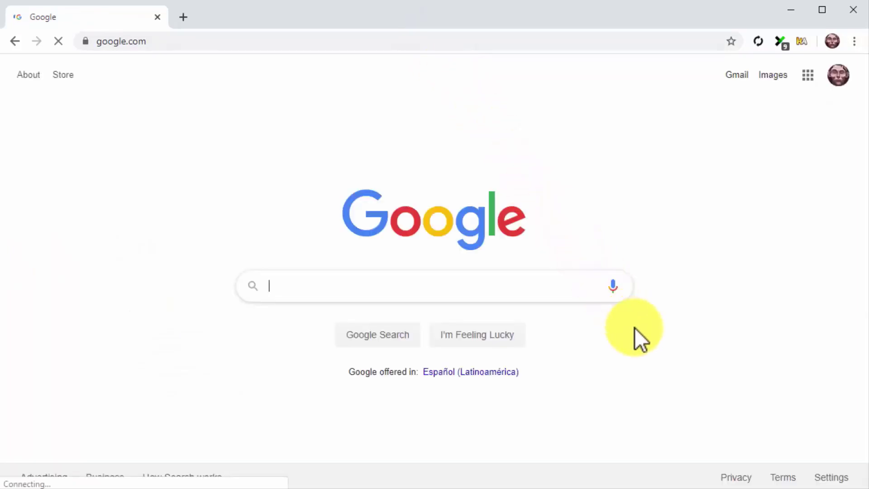
{"action": "type", "text": "healthy eating made easy healthy food"}
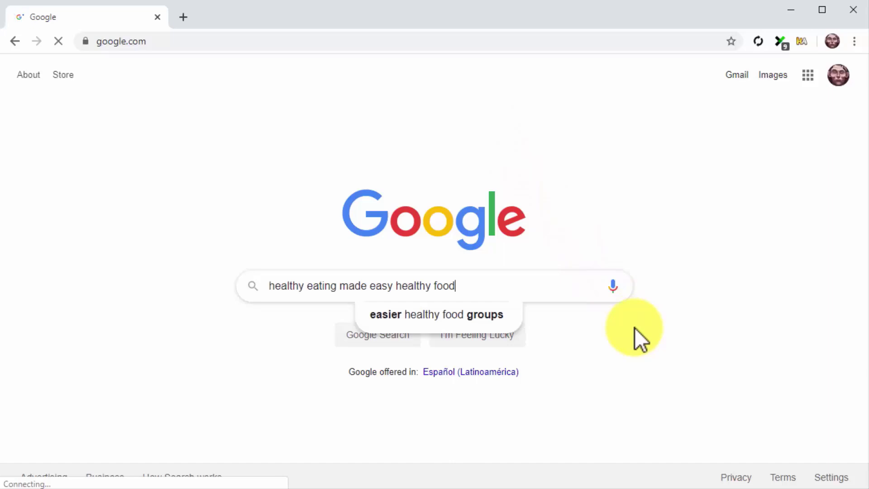
{"action": "key", "text": "Return"}
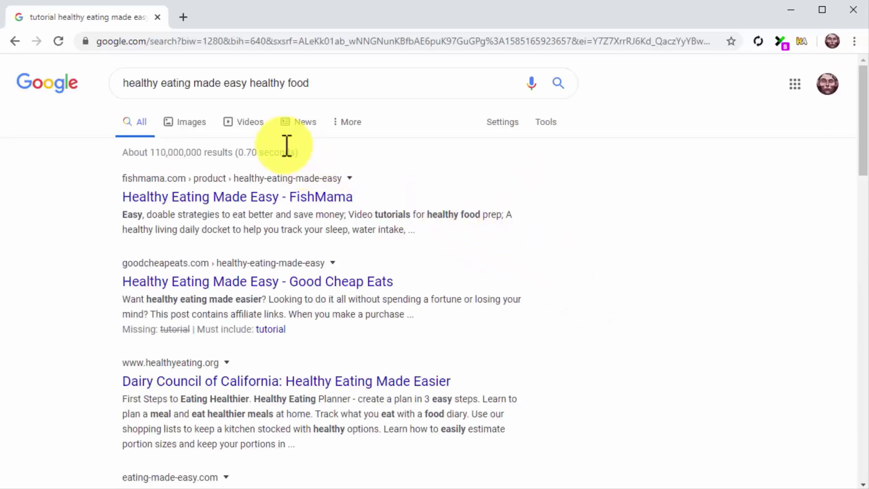
{"action": "left_click", "coordinate": [256, 123]}
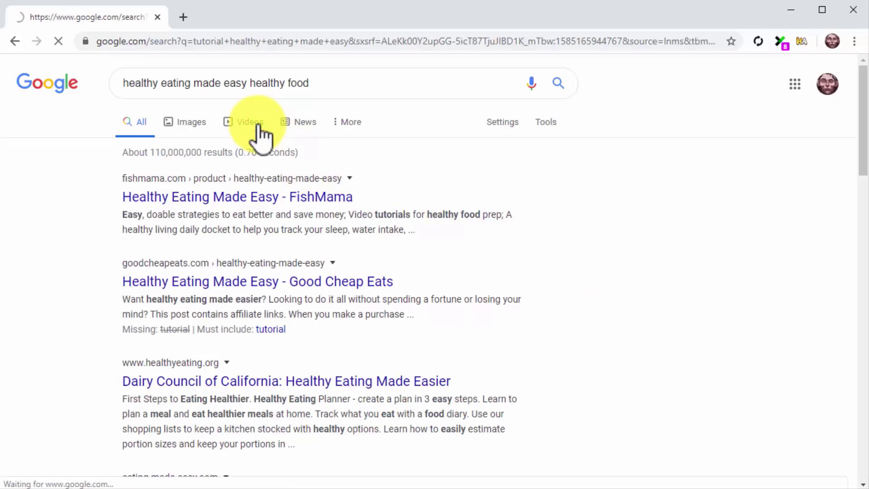
{"action": "scroll", "coordinate": [571, 313], "scroll_direction": "down", "scroll_amount": 3}
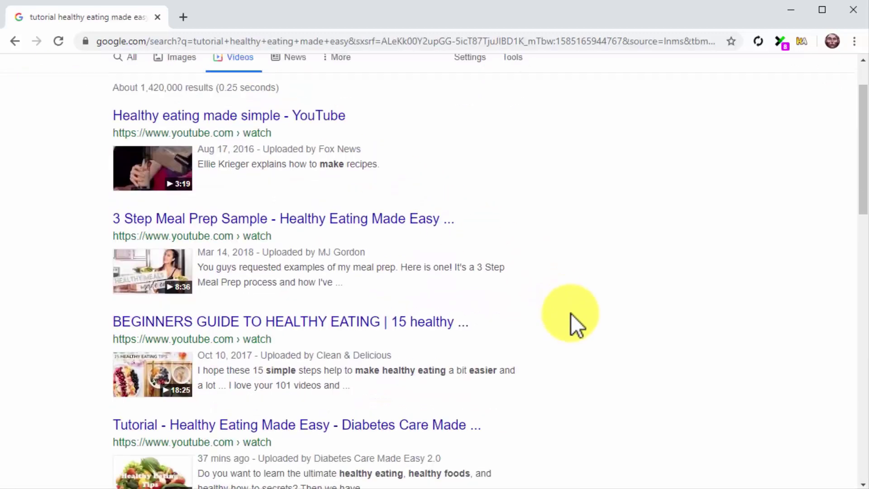
{"action": "scroll", "coordinate": [571, 314], "scroll_direction": "down", "scroll_amount": 3}
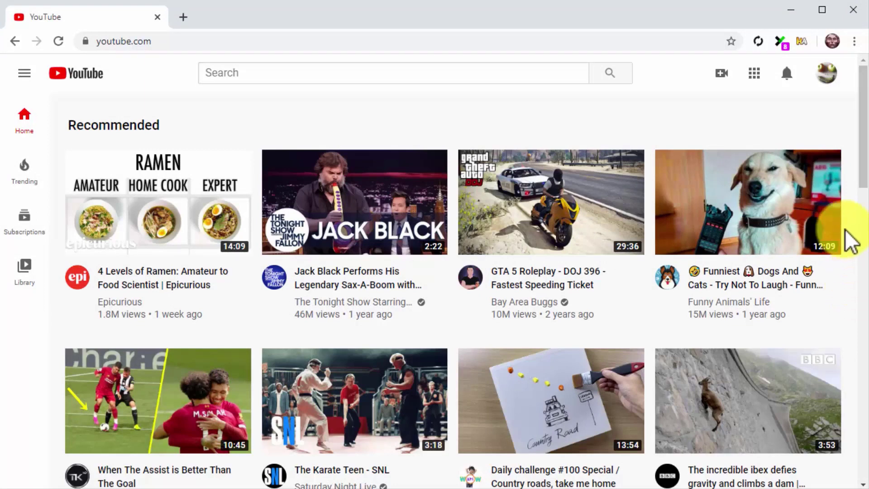
Go to YouTube Studio from the account options and show the channel's uploaded videos
{"action": "left_click", "coordinate": [825, 73]}
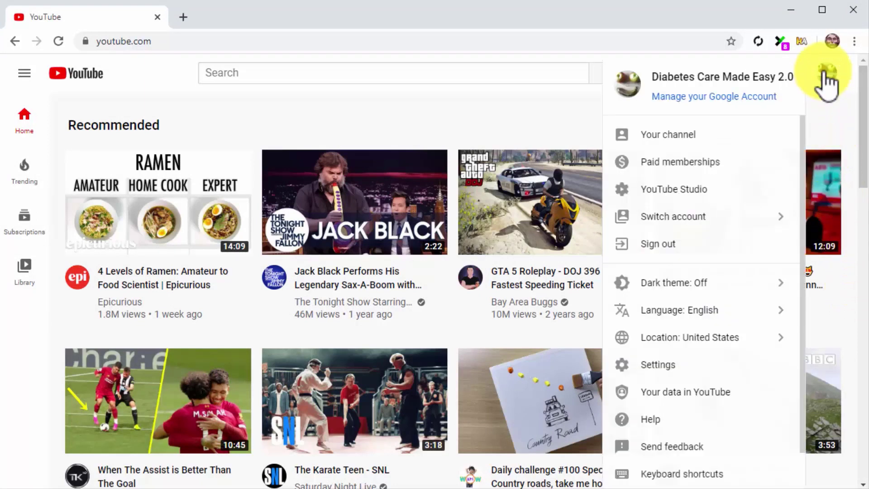
{"action": "left_click", "coordinate": [723, 191]}
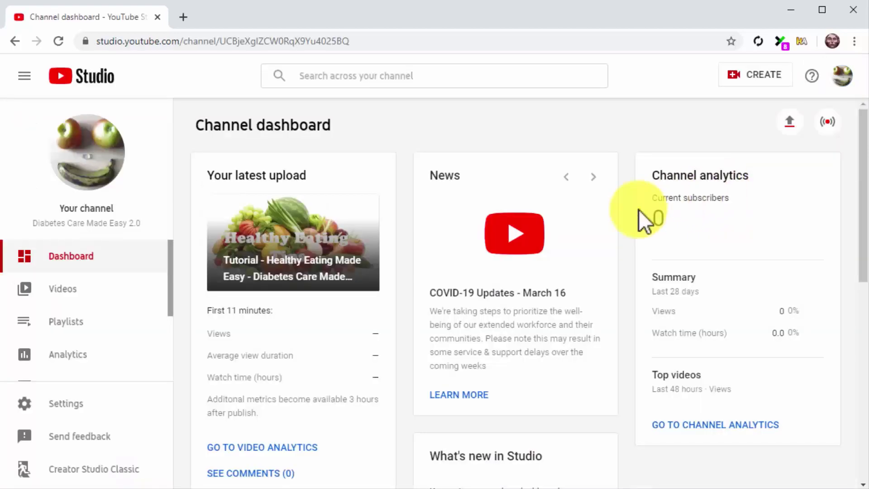
{"action": "left_click", "coordinate": [117, 292]}
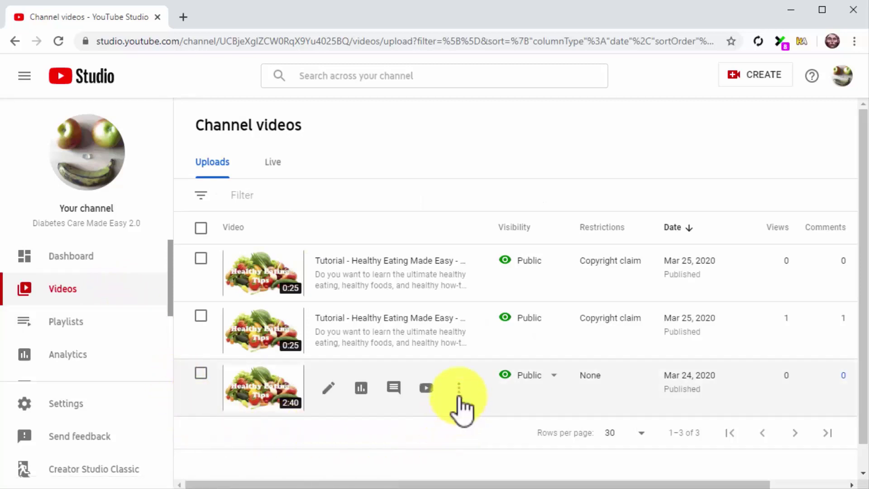
Promote the 2:40 video published on Mar 24, 2020 and get started in Google Ads
{"action": "left_click", "coordinate": [458, 388]}
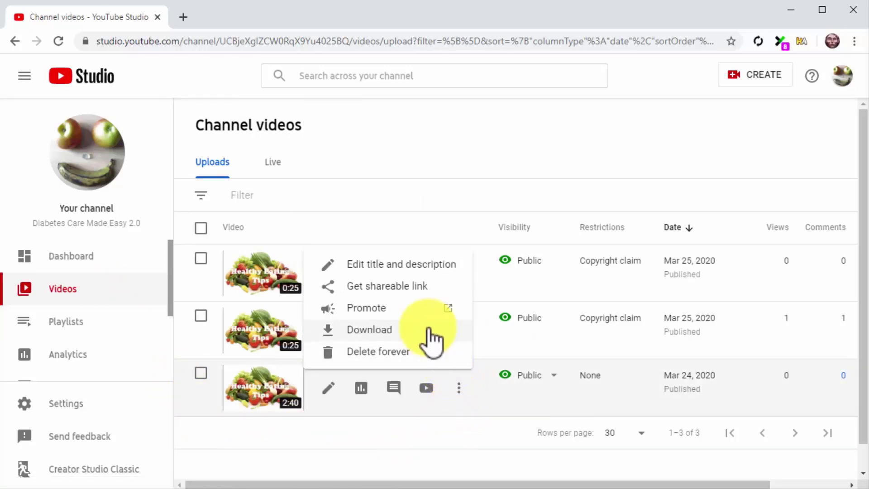
{"action": "left_click", "coordinate": [417, 310]}
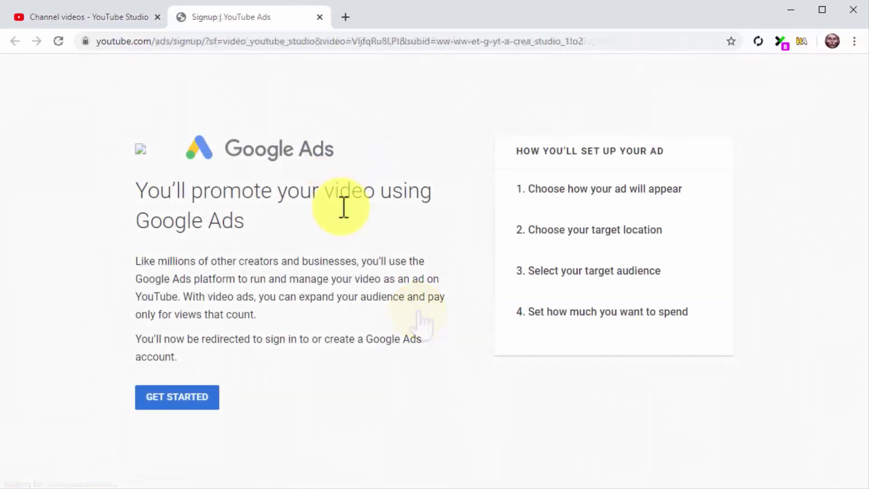
{"action": "left_click", "coordinate": [207, 398]}
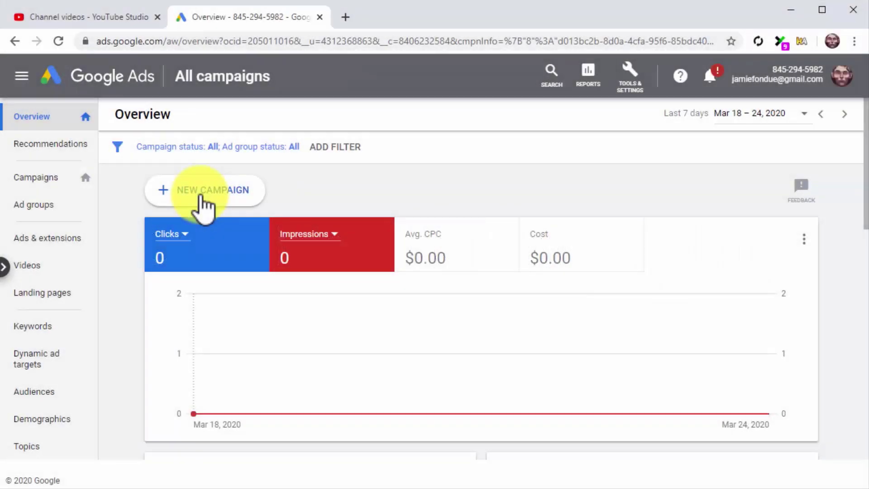
Create a new campaign without a goal's guidance, using the Video type and the Custom video campaign subtype
{"action": "left_click", "coordinate": [199, 193]}
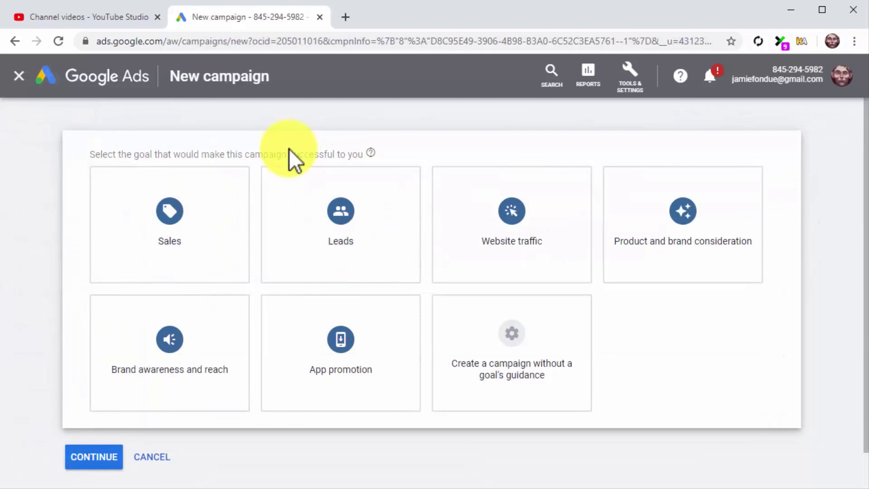
{"action": "mouse_move", "coordinate": [537, 346]}
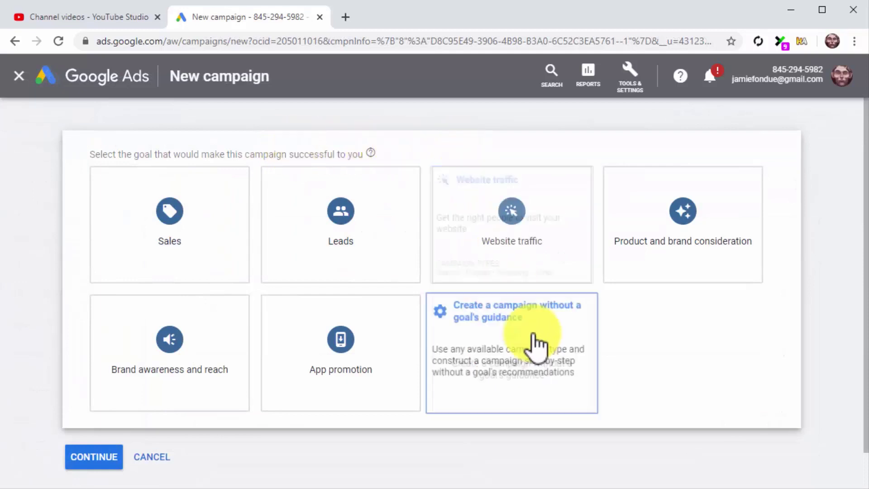
{"action": "left_click", "coordinate": [558, 379]}
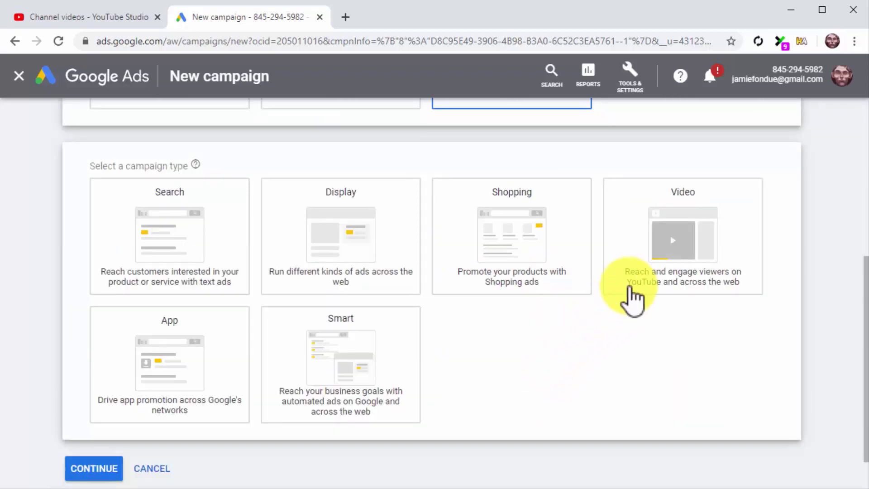
{"action": "left_click", "coordinate": [634, 283]}
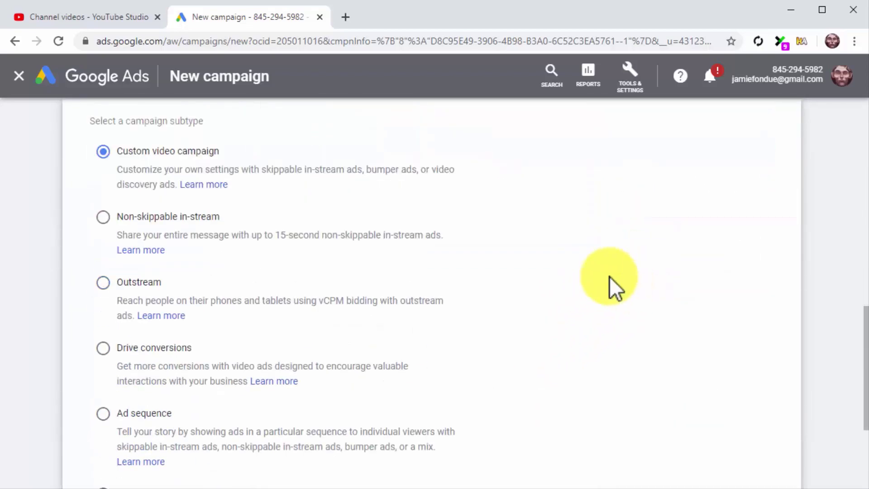
{"action": "left_click", "coordinate": [103, 151]}
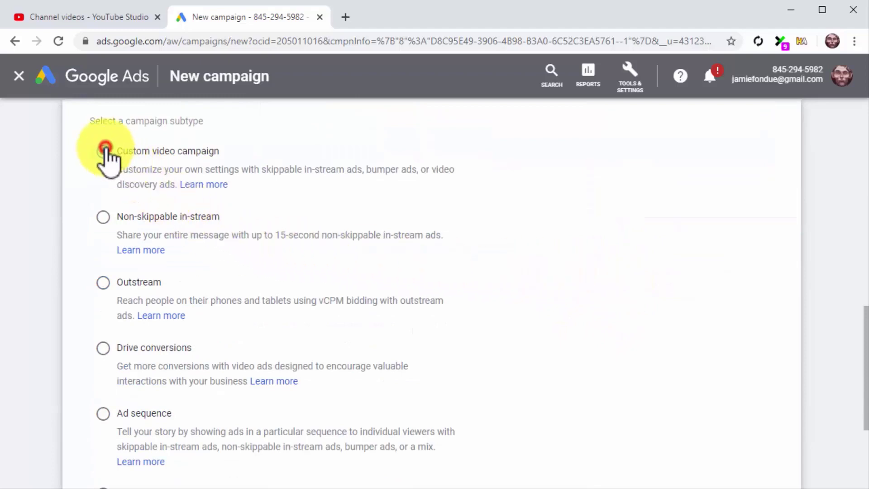
{"action": "scroll", "coordinate": [523, 400], "scroll_direction": "down", "scroll_amount": 2}
{"action": "scroll", "coordinate": [523, 401], "scroll_direction": "down", "scroll_amount": 3}
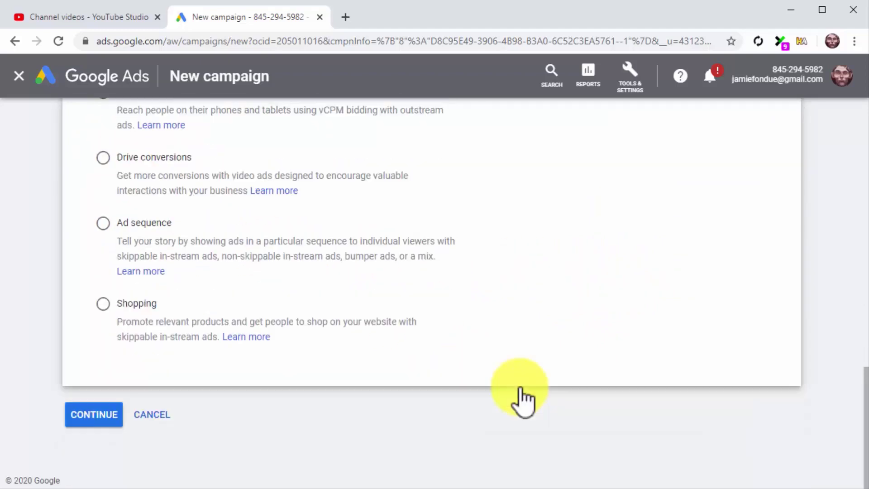
{"action": "left_click", "coordinate": [105, 411]}
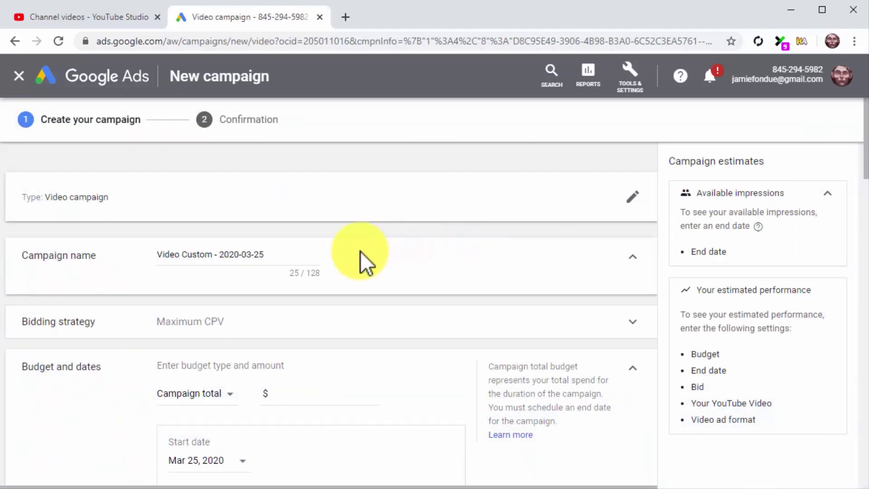
Name the campaign "Custom YouTube Ad Campaign"
{"action": "left_click", "coordinate": [286, 248]}
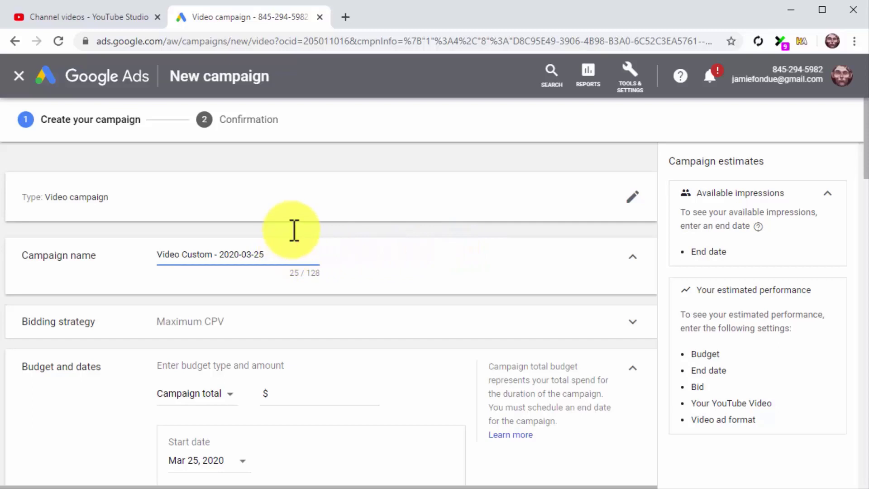
{"action": "key", "text": "ctrl+a"}
{"action": "type", "text": "Custom YouTube Ad Campaign"}
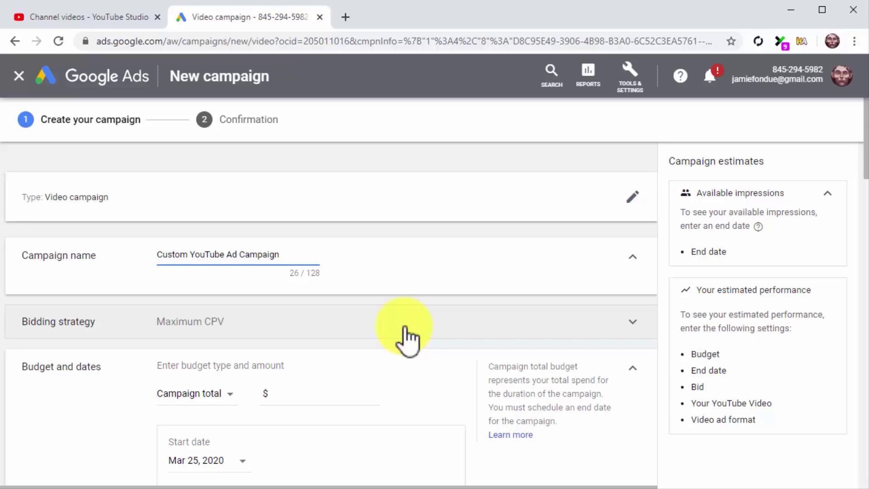
Change the campaign's budget type to Daily and set the amount to $5.00
{"action": "scroll", "coordinate": [405, 327], "scroll_direction": "down", "scroll_amount": 3}
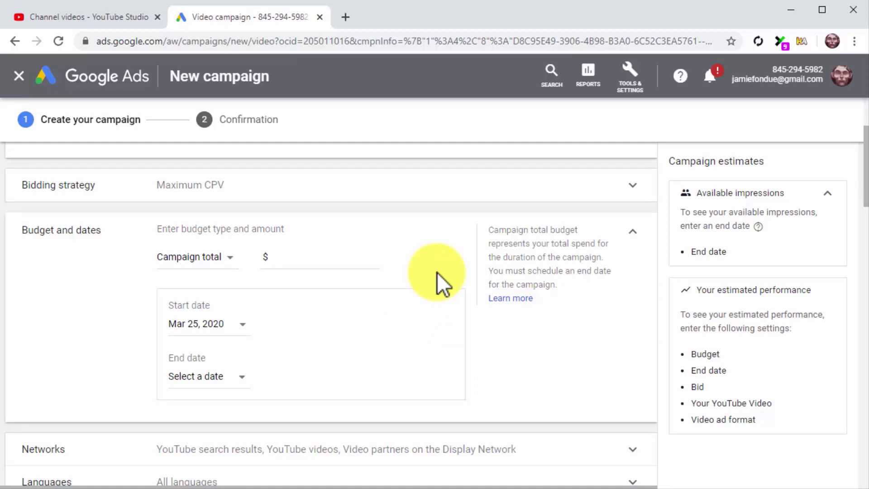
{"action": "left_click", "coordinate": [204, 260]}
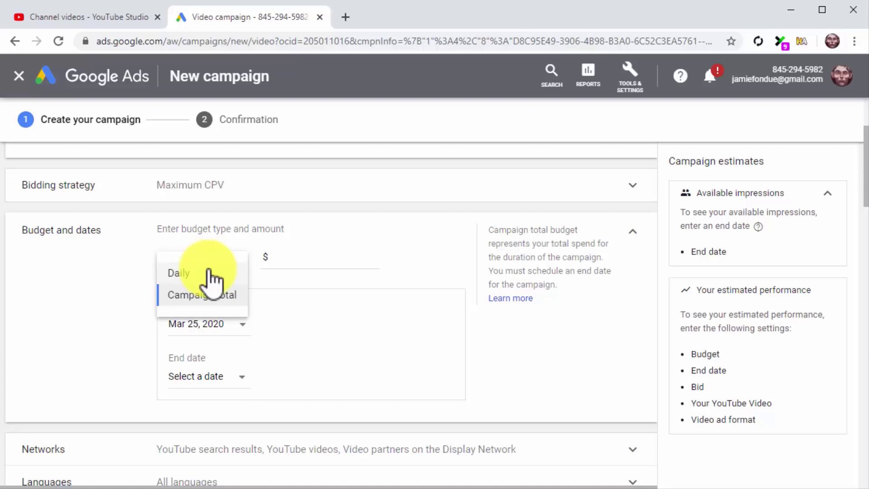
{"action": "left_click", "coordinate": [208, 272]}
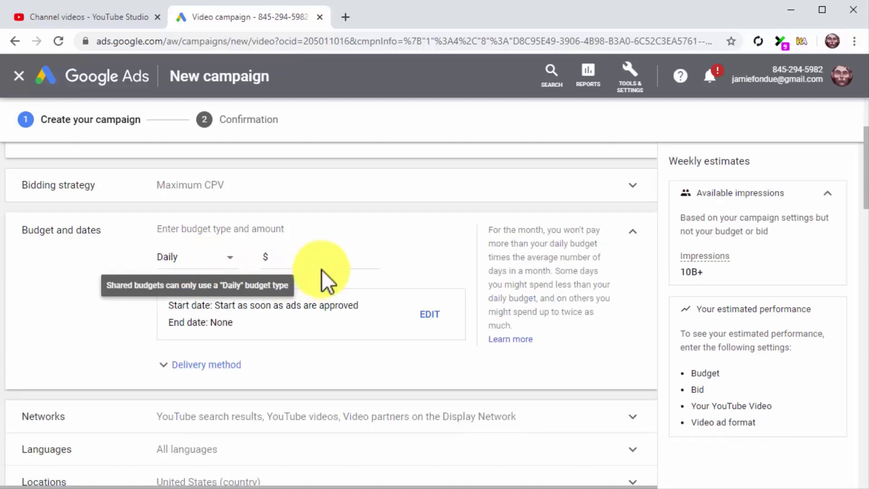
{"action": "left_click", "coordinate": [308, 256]}
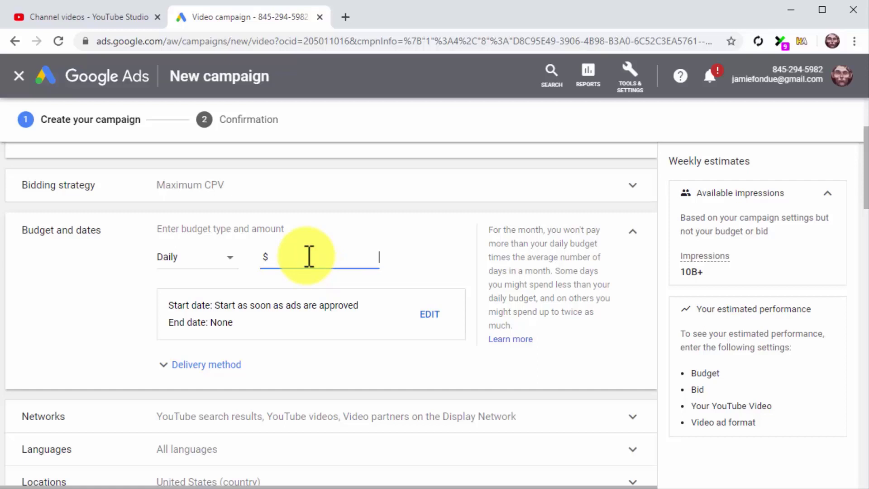
{"action": "type", "text": "5"}
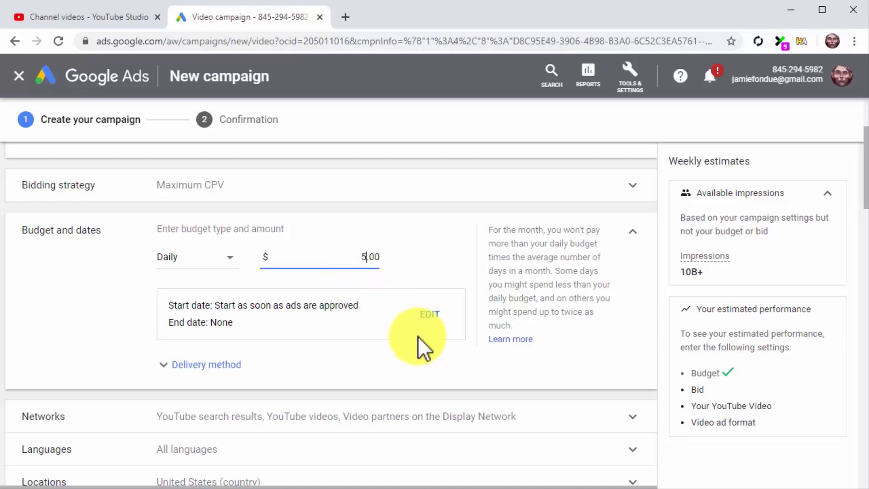
Set the campaign's target language to English
{"action": "scroll", "coordinate": [418, 336], "scroll_direction": "down", "scroll_amount": 3}
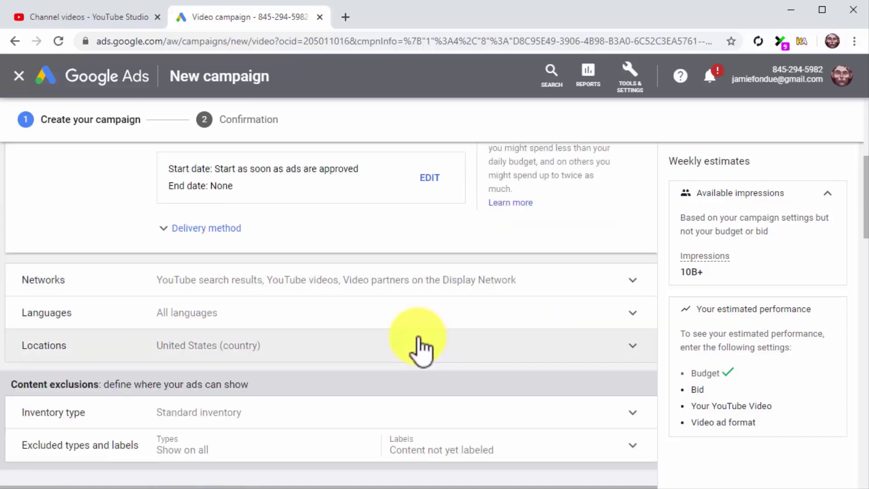
{"action": "left_click", "coordinate": [404, 313]}
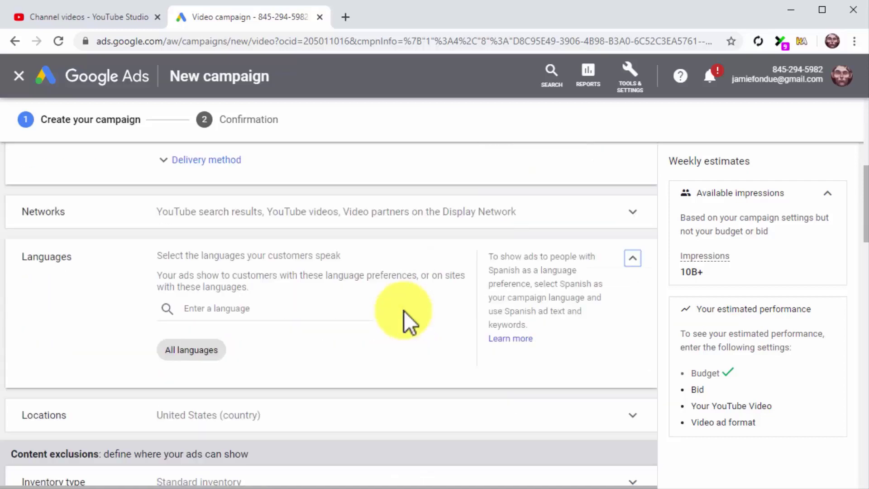
{"action": "left_click", "coordinate": [359, 315]}
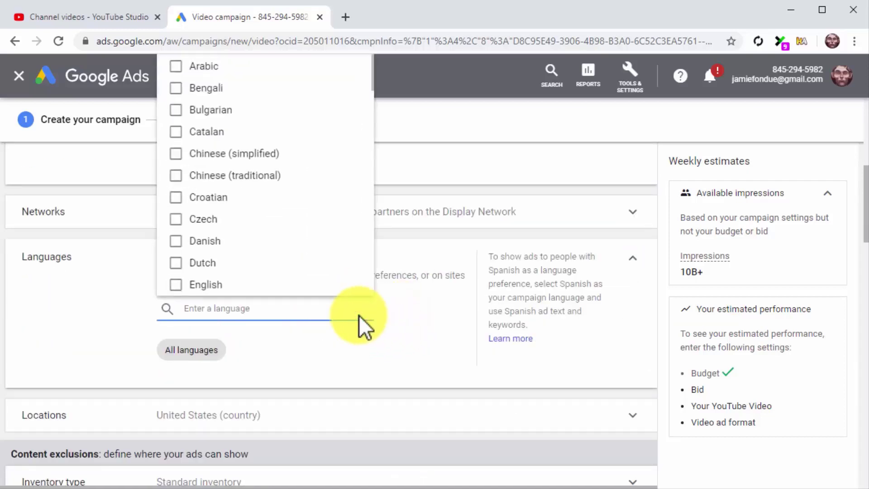
{"action": "scroll", "coordinate": [268, 233], "scroll_direction": "down", "scroll_amount": 2}
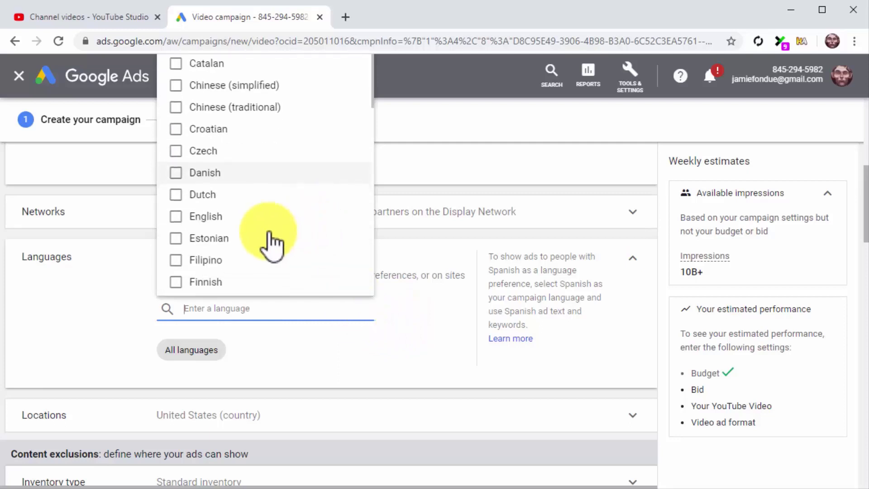
{"action": "left_click", "coordinate": [203, 218]}
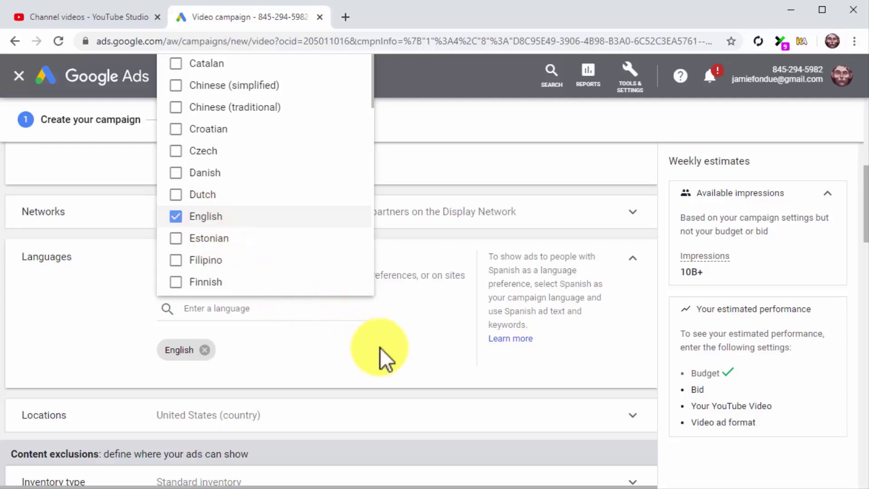
Target the campaign's locations at United States and Canada
{"action": "scroll", "coordinate": [379, 346], "scroll_direction": "down", "scroll_amount": 3}
{"action": "left_click", "coordinate": [349, 291]}
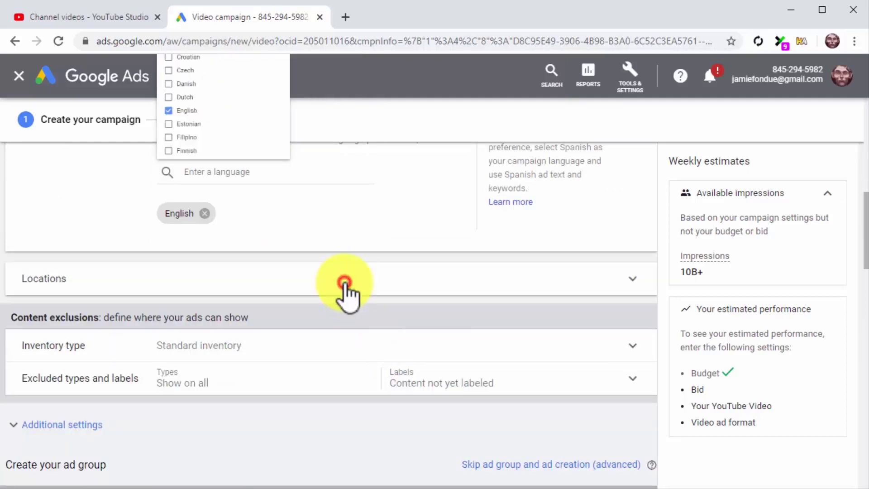
{"action": "scroll", "coordinate": [348, 296], "scroll_direction": "down", "scroll_amount": 2}
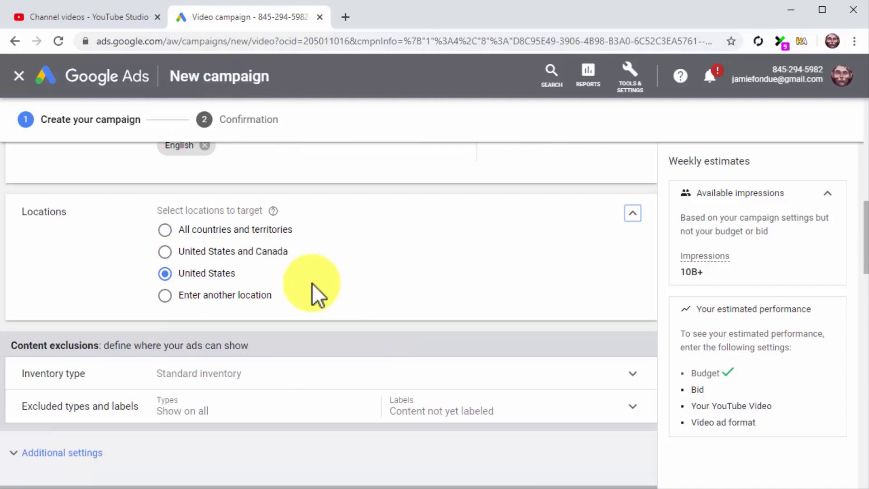
{"action": "left_click", "coordinate": [187, 252]}
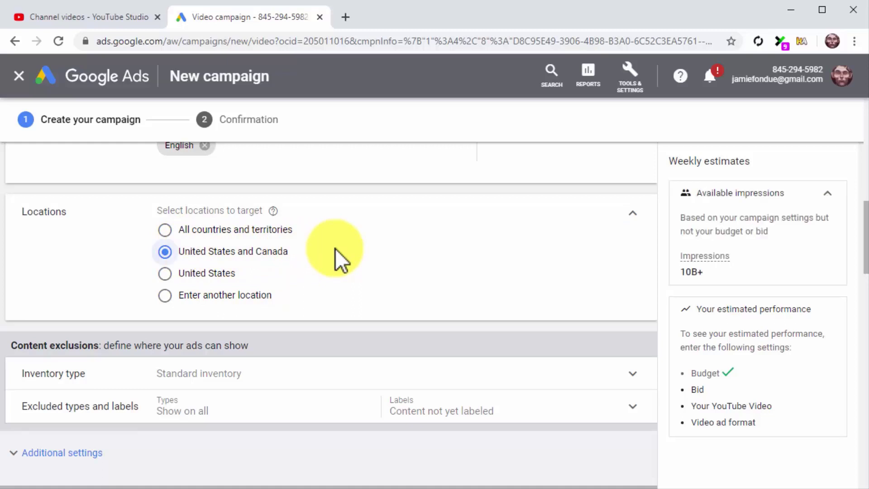
Name the ad group "Custom YT Ad Group"
{"action": "scroll", "coordinate": [335, 248], "scroll_direction": "down", "scroll_amount": 6}
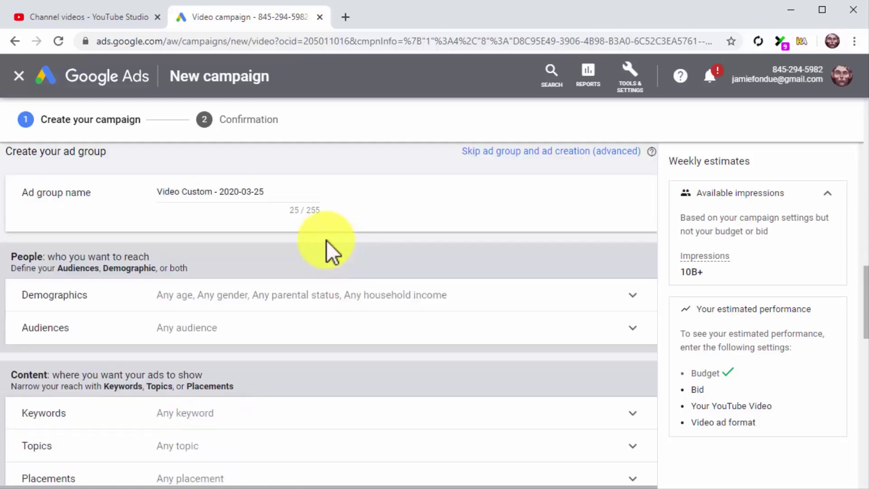
{"action": "left_click", "coordinate": [288, 200]}
{"action": "key", "text": "ctrl+a"}
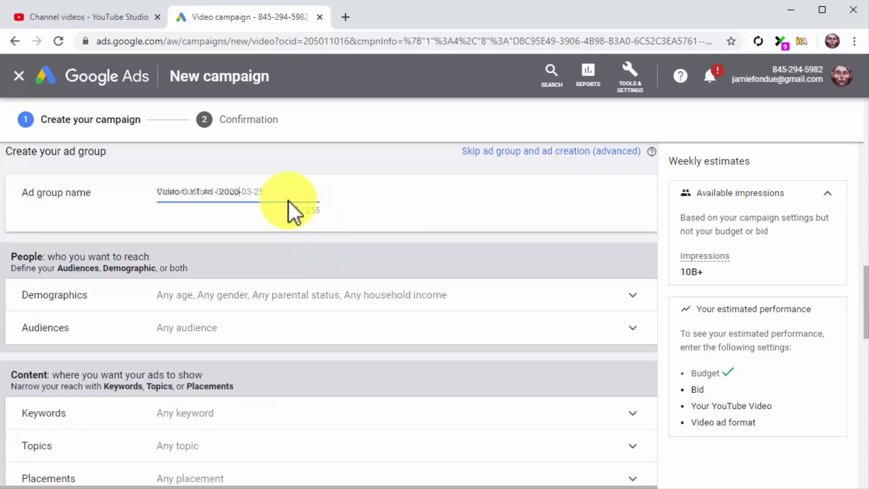
{"action": "type", "text": "Custom YT Ad Group"}
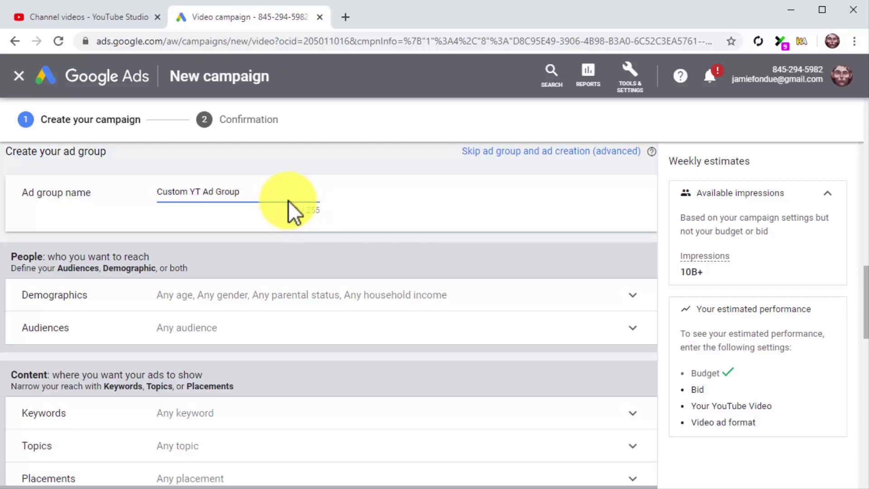
Limit demographics to female and male, ages 25 to 64, parents and non-parents, and household incomes from Top 10% through 31 - 40%, excluding Unknown
{"action": "scroll", "coordinate": [289, 200], "scroll_direction": "down", "scroll_amount": 2}
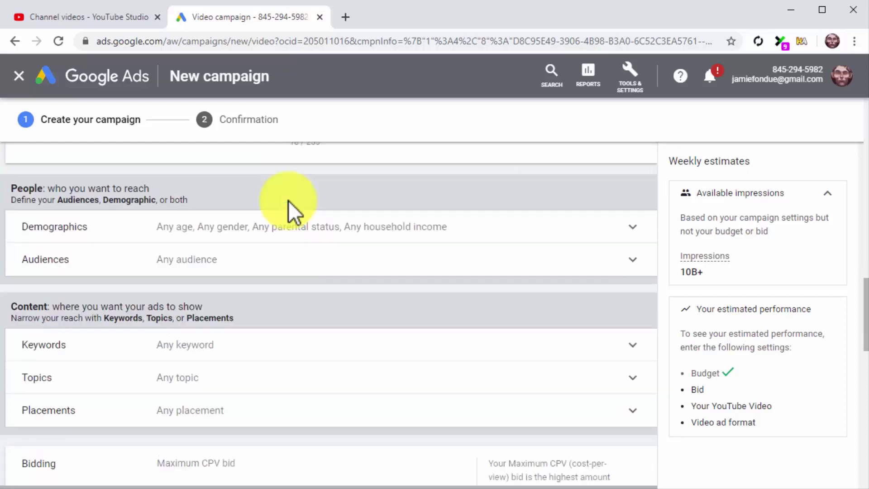
{"action": "left_click", "coordinate": [307, 232]}
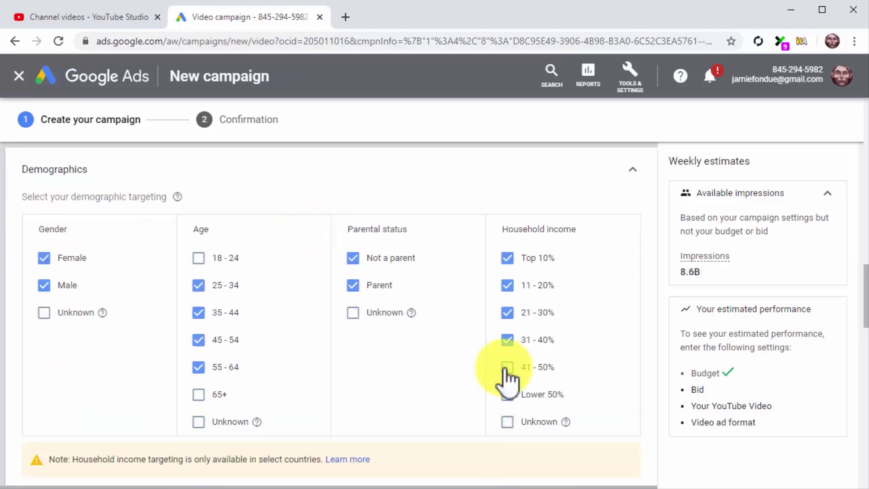
Search audiences for "healthy" and target the Food in-market audience plus the Foodies and Cooking Enthusiasts affinity audiences
{"action": "scroll", "coordinate": [505, 374], "scroll_direction": "down", "scroll_amount": 5}
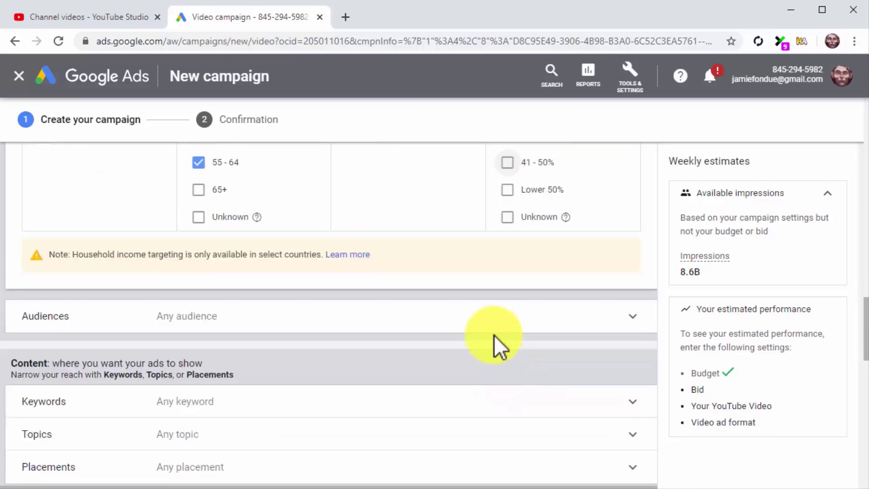
{"action": "left_click", "coordinate": [490, 320]}
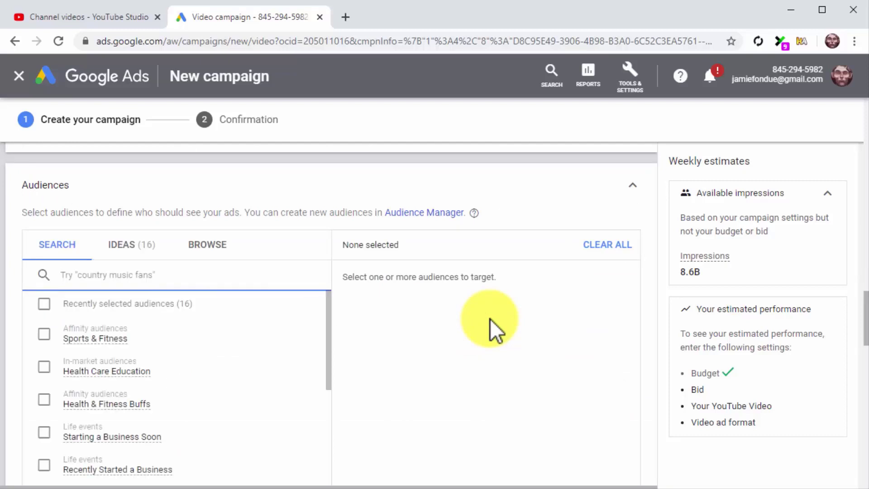
{"action": "type", "text": "h"}
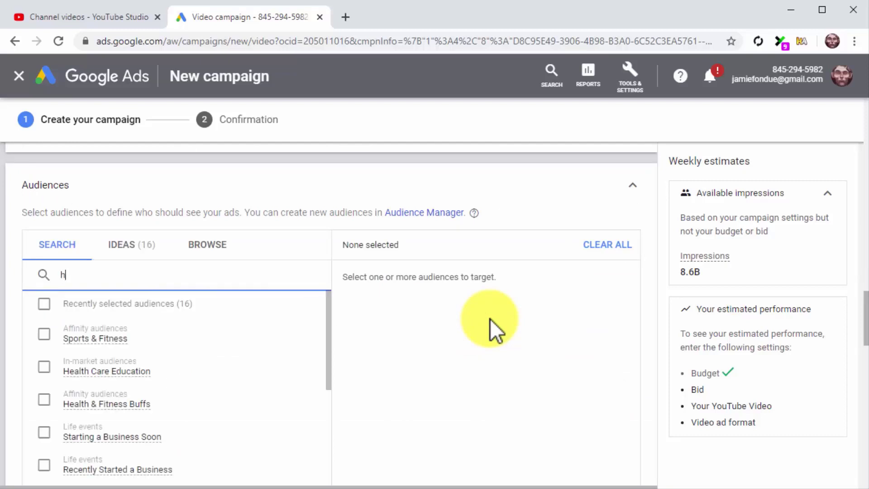
{"action": "type", "text": "ealthy"}
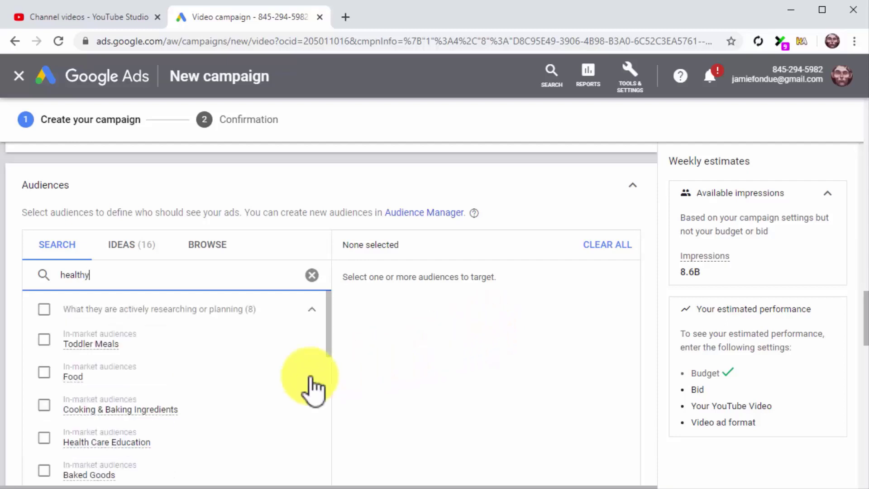
{"action": "left_click", "coordinate": [43, 375]}
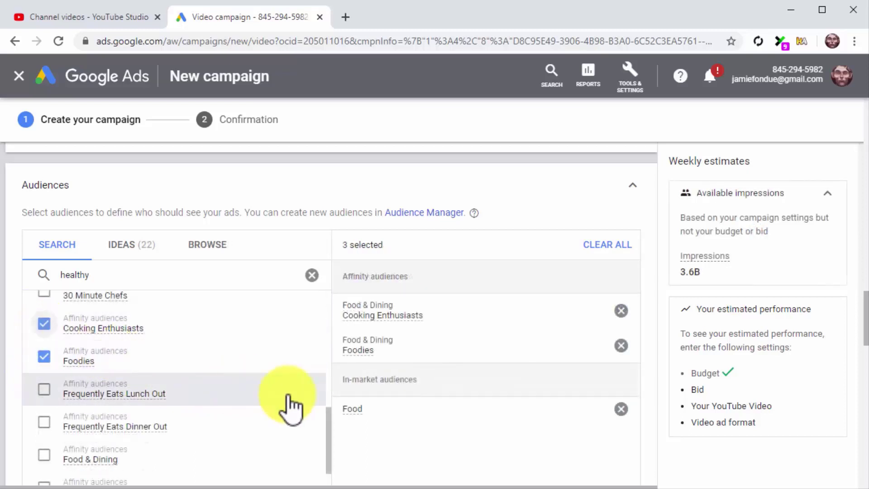
Add the content keywords "healthy eating", "healthy foods" and "healthy living tips", one per line
{"action": "scroll", "coordinate": [412, 423], "scroll_direction": "down", "scroll_amount": 3}
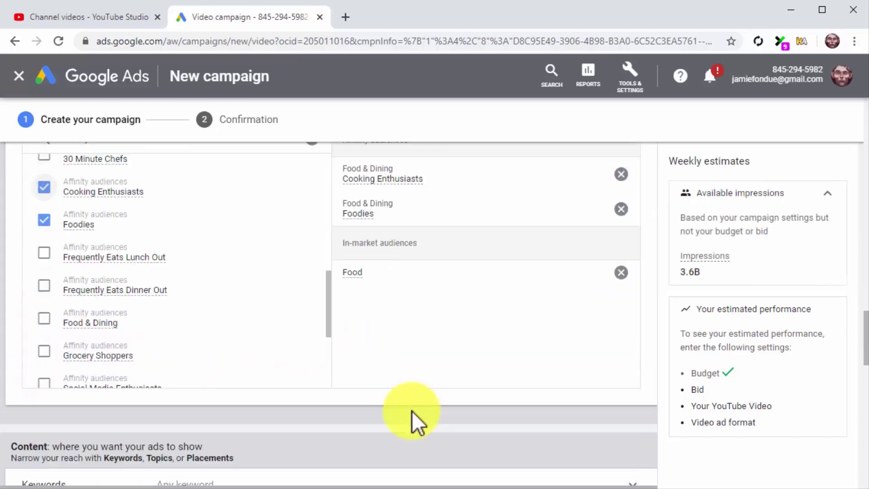
{"action": "scroll", "coordinate": [412, 411], "scroll_direction": "down", "scroll_amount": 3}
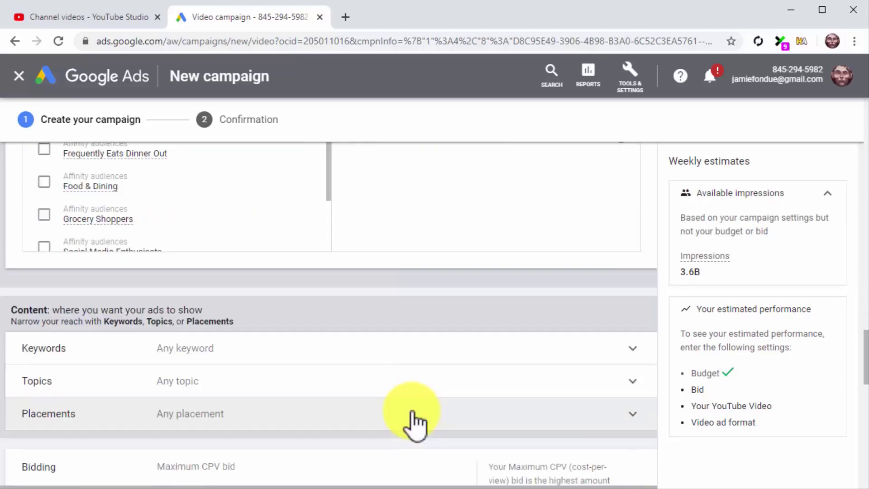
{"action": "left_click", "coordinate": [383, 352]}
{"action": "scroll", "coordinate": [384, 350], "scroll_direction": "down", "scroll_amount": 2}
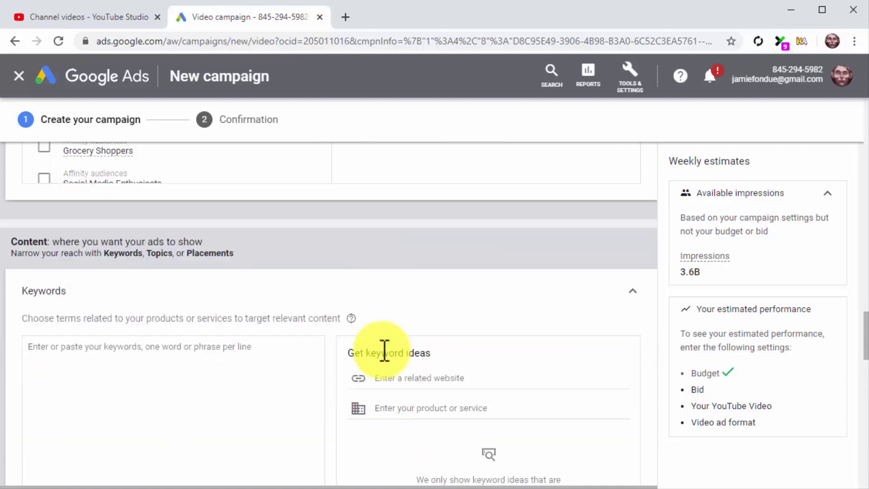
{"action": "scroll", "coordinate": [384, 353], "scroll_direction": "down", "scroll_amount": 2}
{"action": "left_click", "coordinate": [287, 300]}
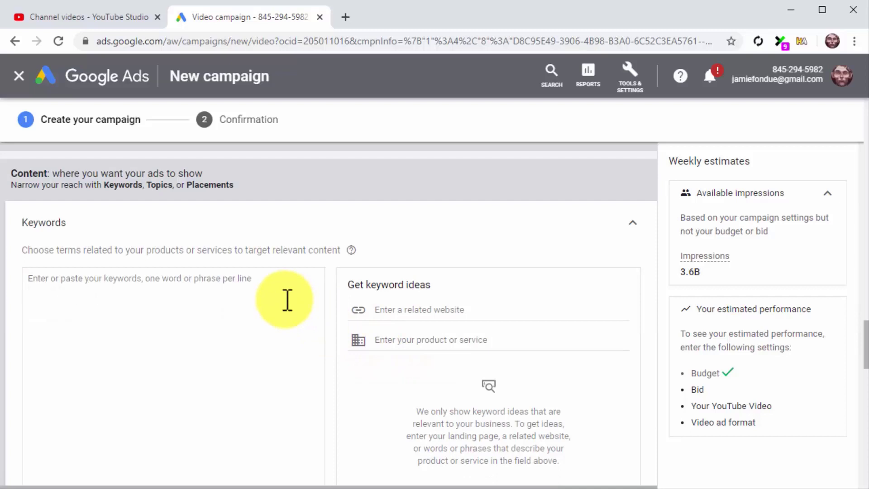
{"action": "type", "text": "healthy eating healthy foods healthy living tips"}
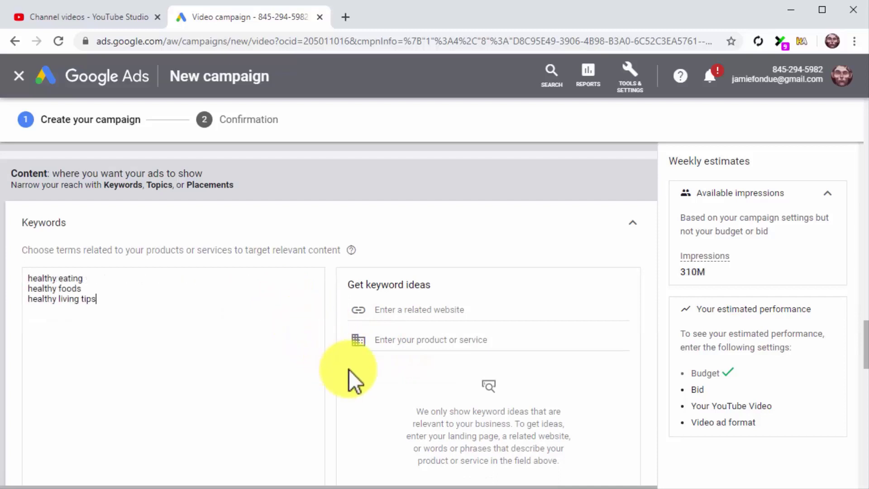
Target the ad group's content topics at Health and Food & Drink
{"action": "scroll", "coordinate": [349, 368], "scroll_direction": "down", "scroll_amount": 10}
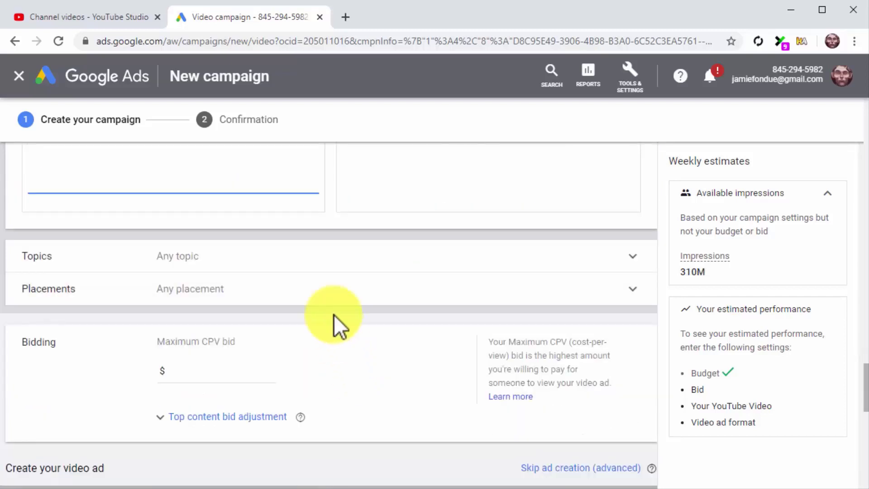
{"action": "left_click", "coordinate": [317, 257]}
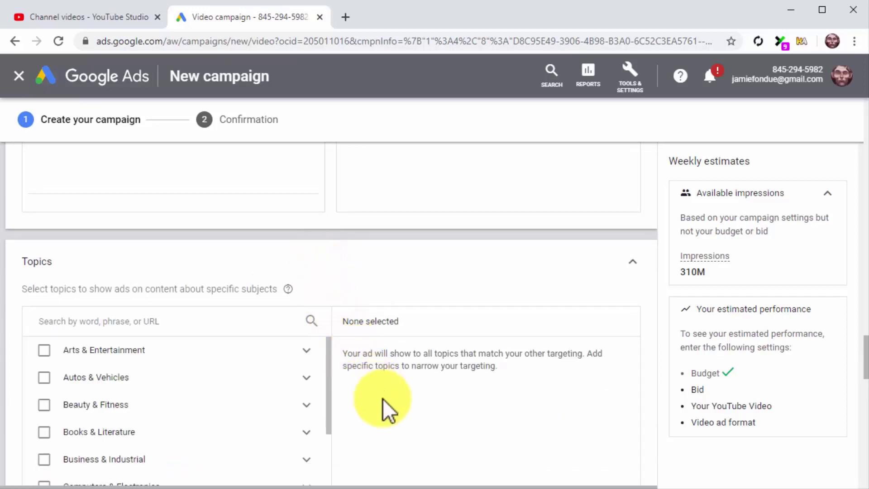
{"action": "scroll", "coordinate": [393, 419], "scroll_direction": "down", "scroll_amount": 2}
{"action": "scroll", "coordinate": [392, 418], "scroll_direction": "down", "scroll_amount": 2}
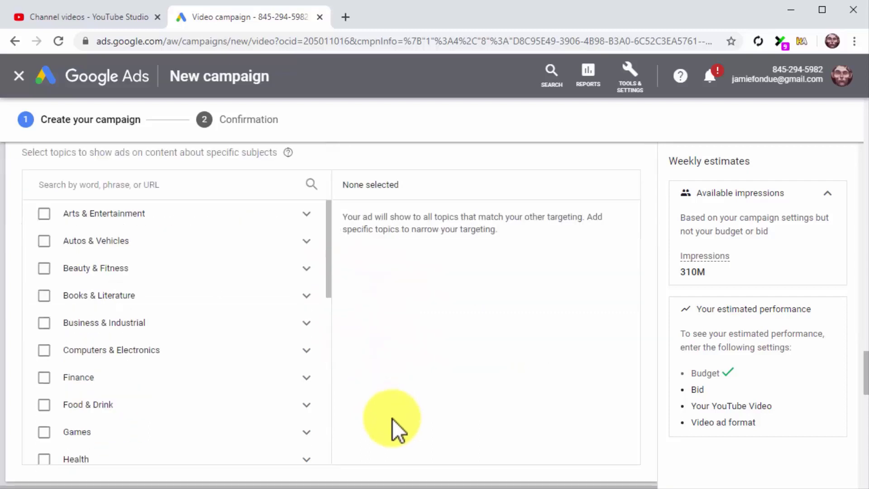
{"action": "scroll", "coordinate": [294, 339], "scroll_direction": "down", "scroll_amount": 3}
{"action": "left_click", "coordinate": [285, 322]}
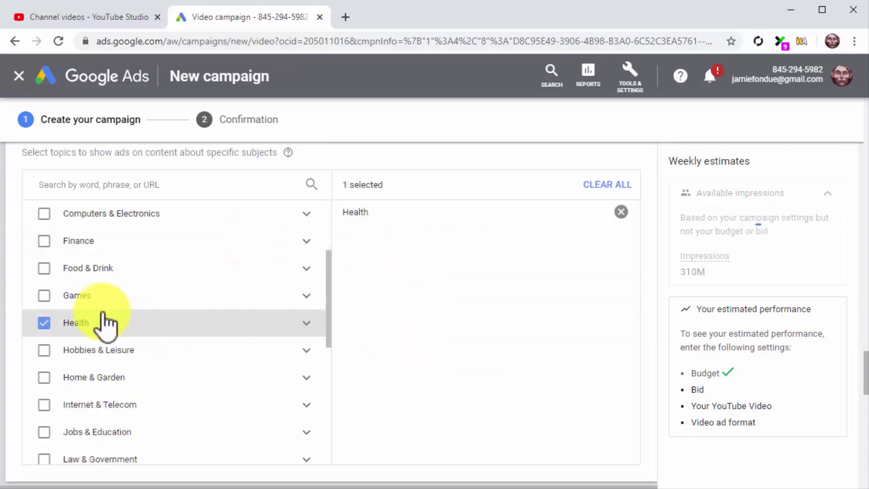
{"action": "left_click", "coordinate": [45, 269]}
Search placements for "healthy eating", look through the matching YouTube channels, and clear the search without selecting any placement
{"action": "scroll", "coordinate": [439, 349], "scroll_direction": "down", "scroll_amount": 6}
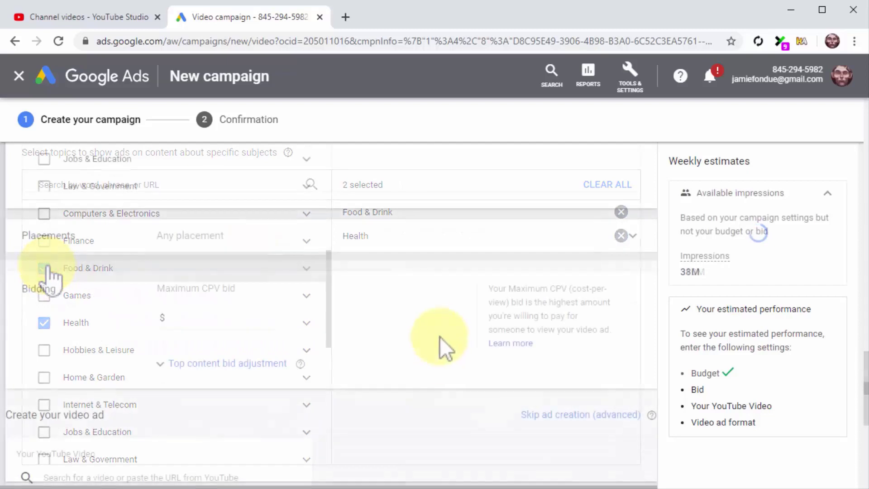
{"action": "left_click", "coordinate": [407, 254]}
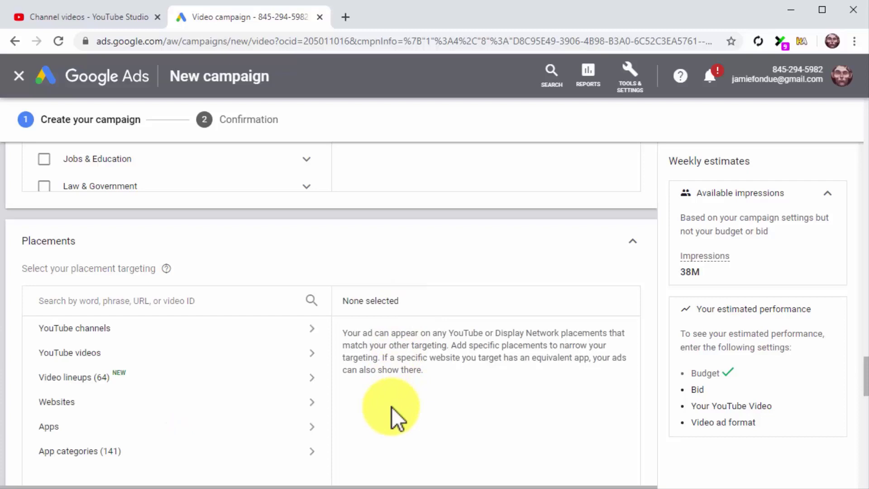
{"action": "left_click", "coordinate": [210, 304]}
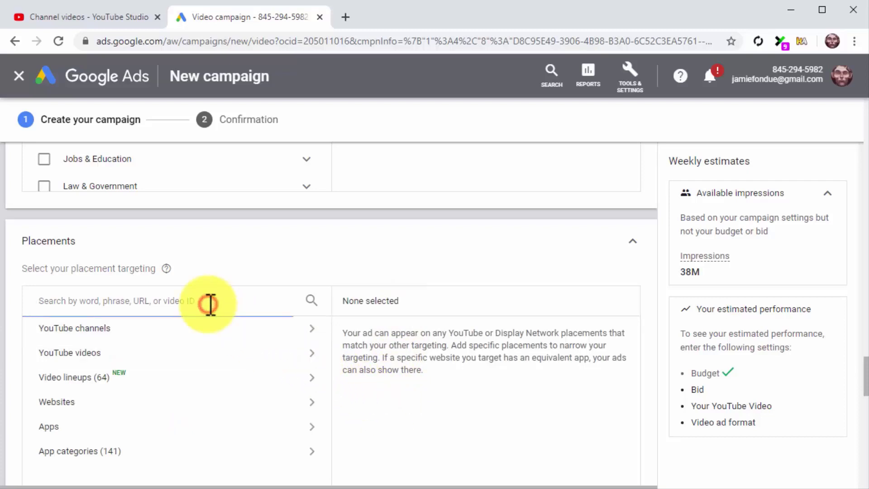
{"action": "type", "text": "health"}
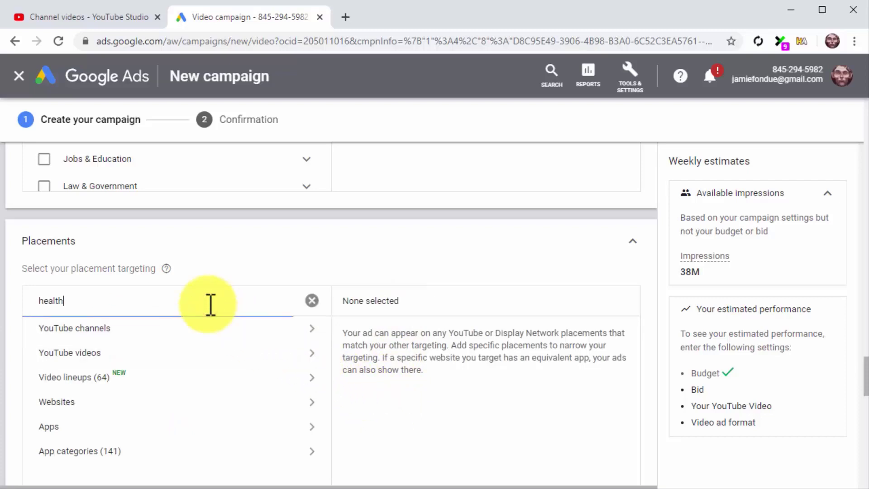
{"action": "type", "text": "y eating"}
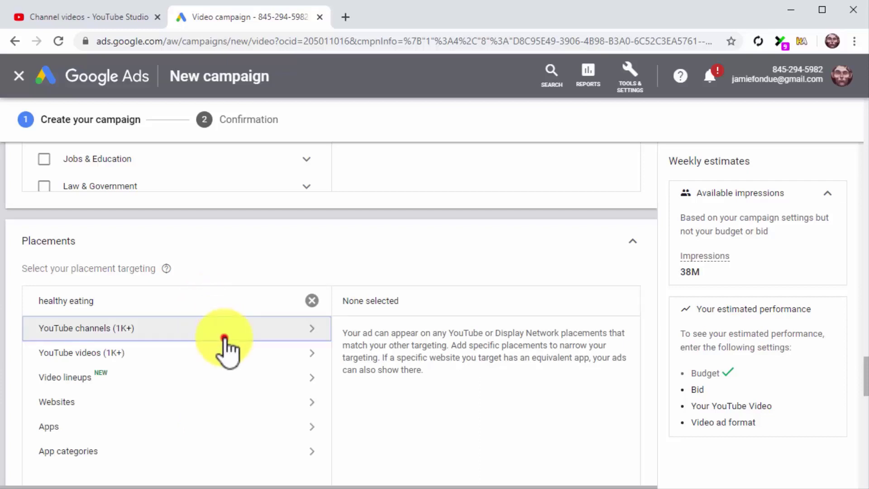
{"action": "left_click", "coordinate": [224, 337]}
{"action": "scroll", "coordinate": [372, 404], "scroll_direction": "down", "scroll_amount": 2}
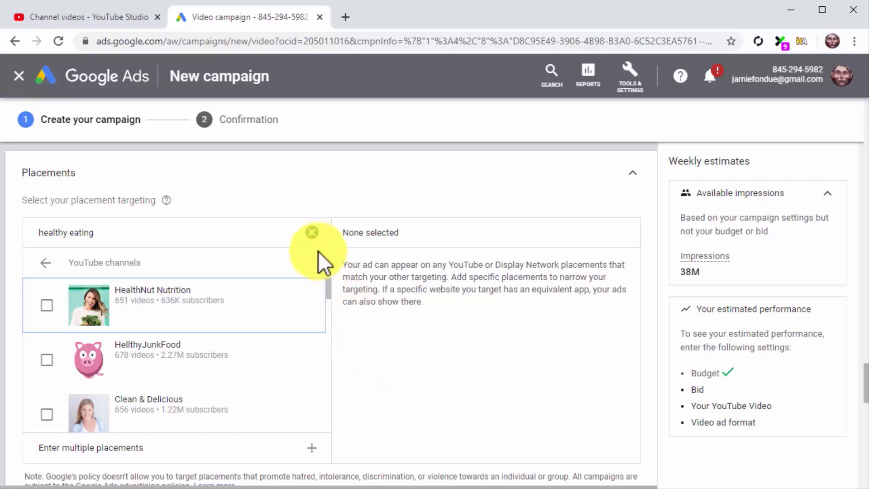
{"action": "left_click", "coordinate": [312, 232]}
{"action": "left_click", "coordinate": [614, 180]}
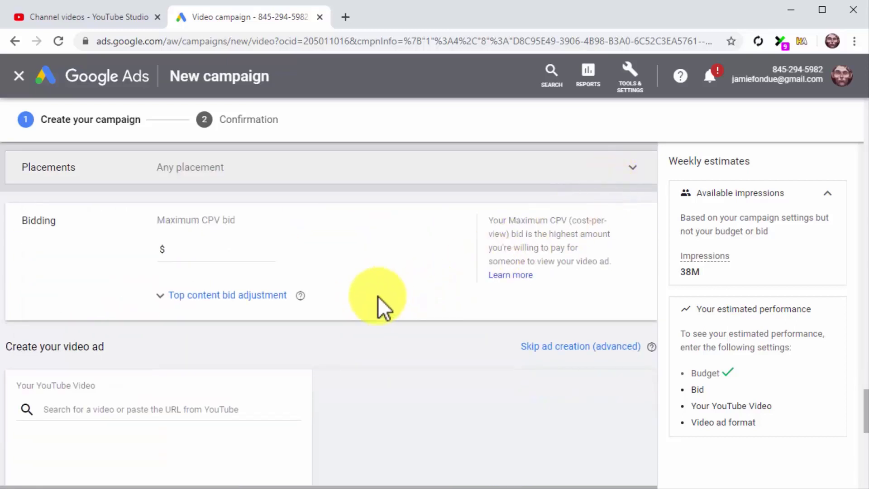
{"action": "left_click", "coordinate": [272, 255]}
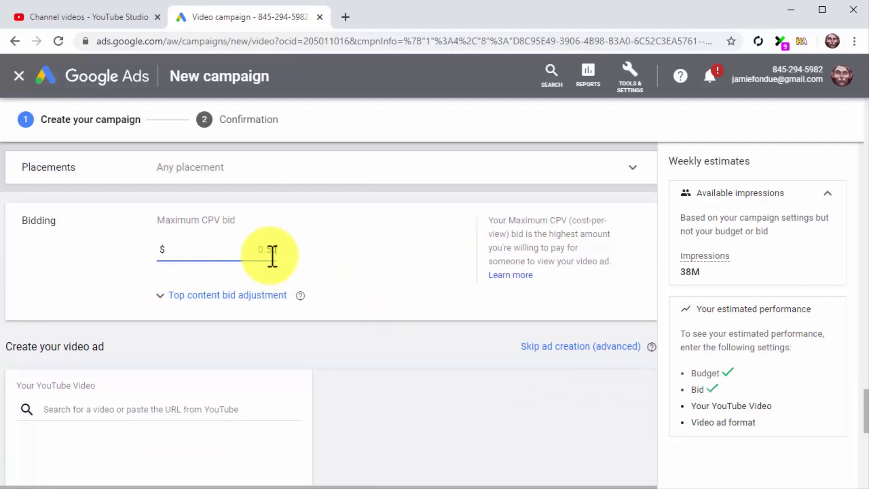
{"action": "type", "text": "0.50"}
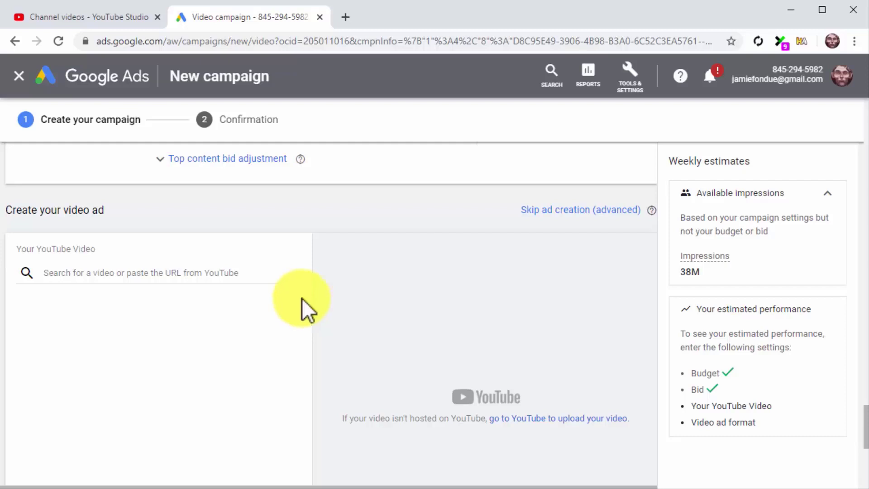
{"action": "left_click", "coordinate": [264, 272]}
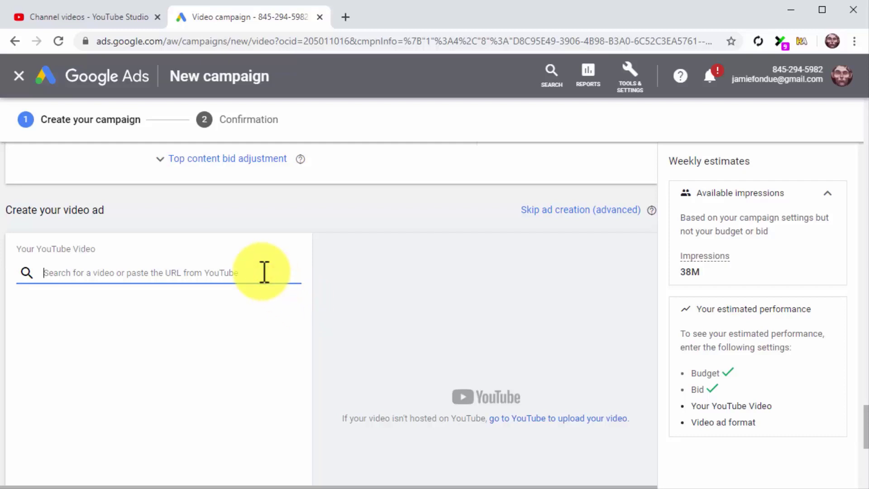
{"action": "type", "text": "https://youtu.be/VljfqRu8LPI"}
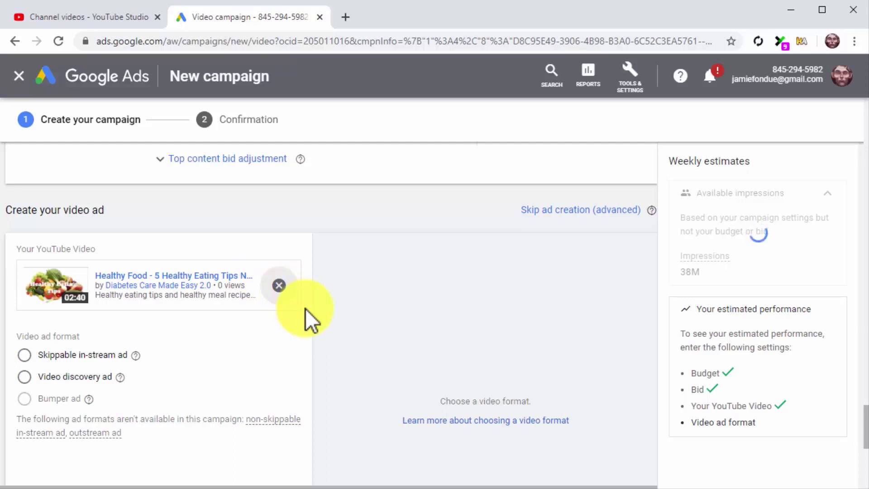
Choose the skippable in-stream ad format and enter diabetescaremadeeasy.com/shop/crazy-healthy-foods as both the final and display URL
{"action": "left_click", "coordinate": [36, 354]}
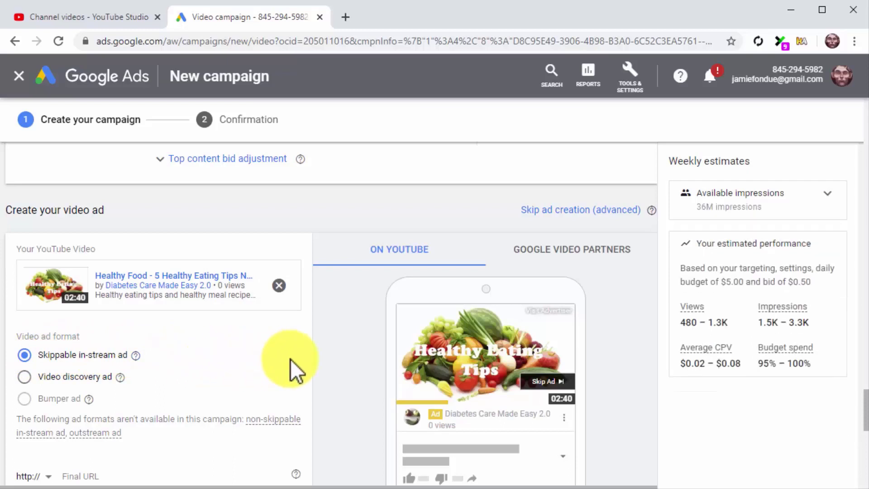
{"action": "scroll", "coordinate": [289, 359], "scroll_direction": "down", "scroll_amount": 3}
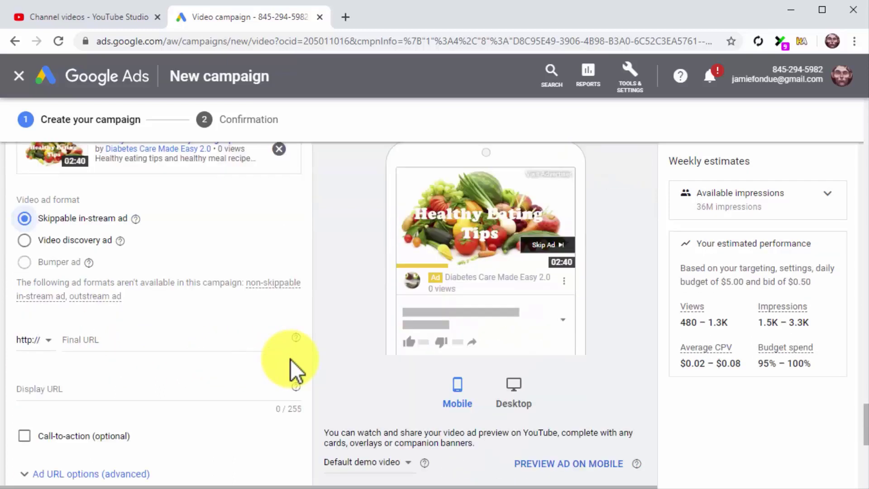
{"action": "left_click", "coordinate": [224, 333]}
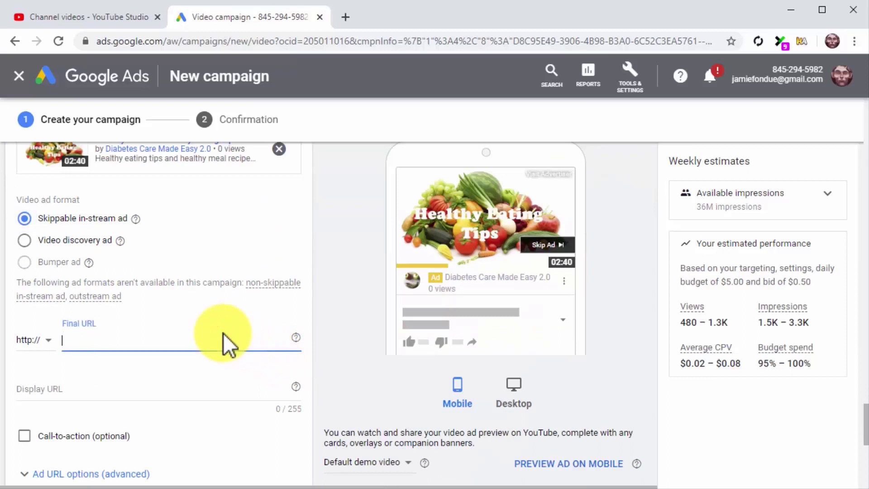
{"action": "type", "text": "diabetescaremadeeasy.com/shop/crazy-healthy-foods"}
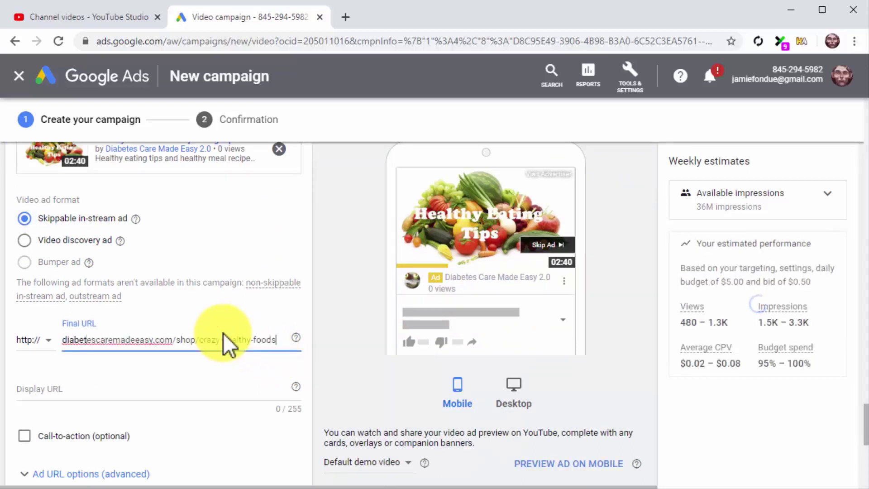
{"action": "left_click", "coordinate": [210, 385]}
{"action": "type", "text": "diabetescaremadeeasy.com/shop/crazy-healthy-foods"}
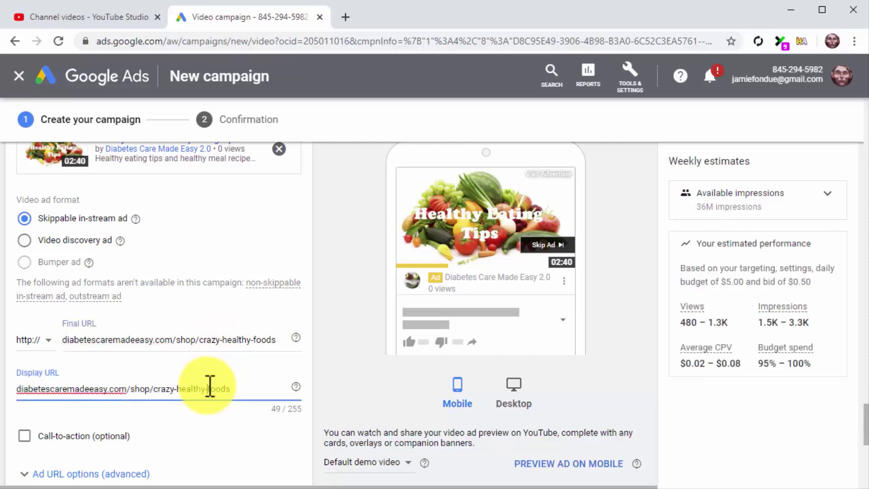
Name the ad "Custom YT Ad", create the campaign, and continue to it from the confirmation page
{"action": "scroll", "coordinate": [210, 385], "scroll_direction": "down", "scroll_amount": 5}
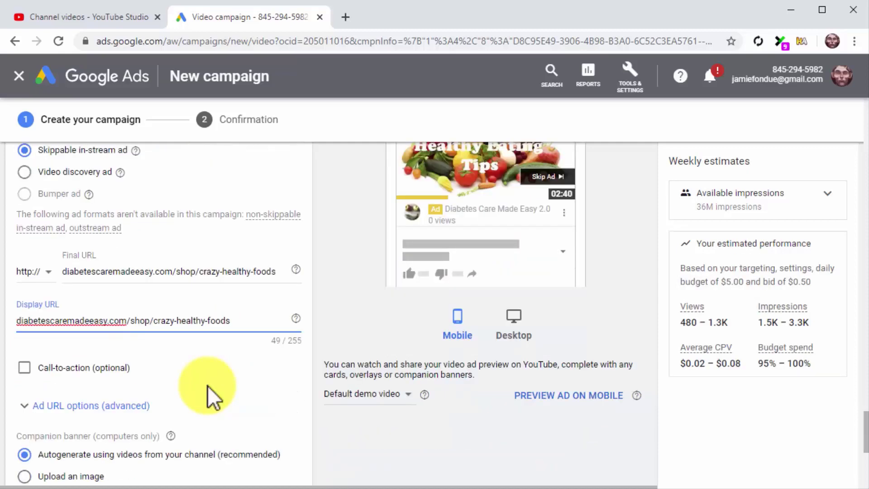
{"action": "scroll", "coordinate": [210, 386], "scroll_direction": "down", "scroll_amount": 2}
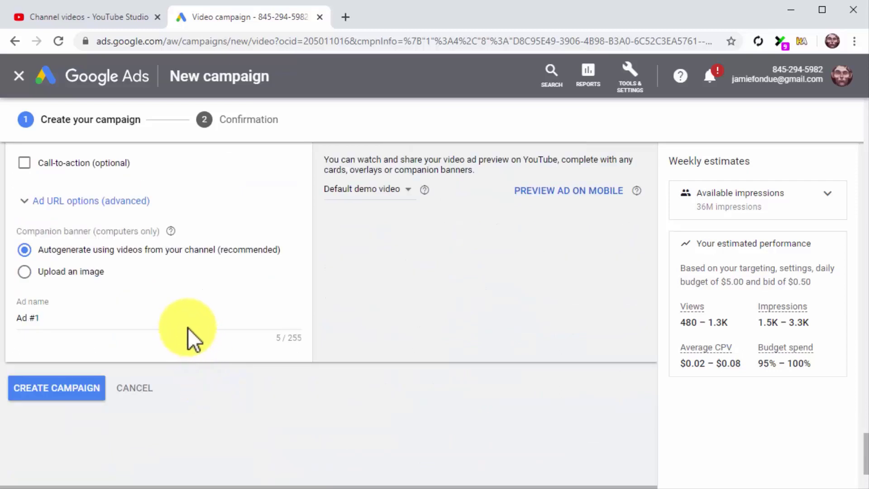
{"action": "left_click", "coordinate": [188, 327]}
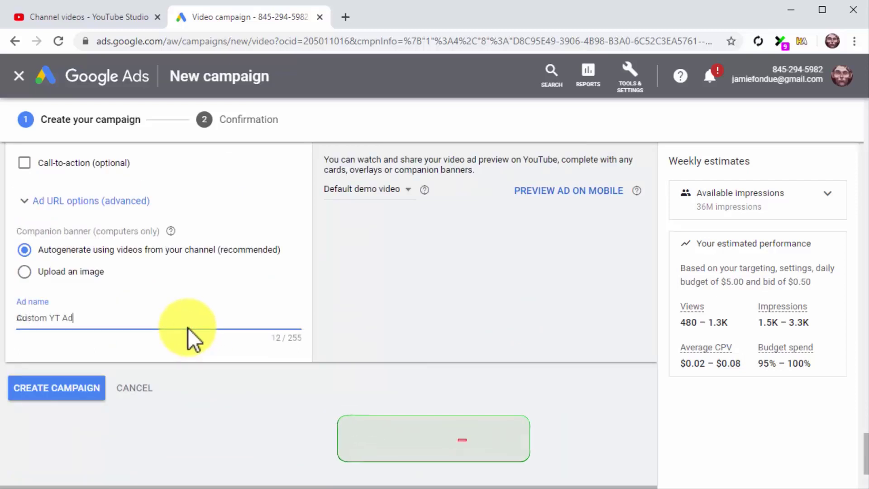
{"action": "left_click", "coordinate": [82, 381]}
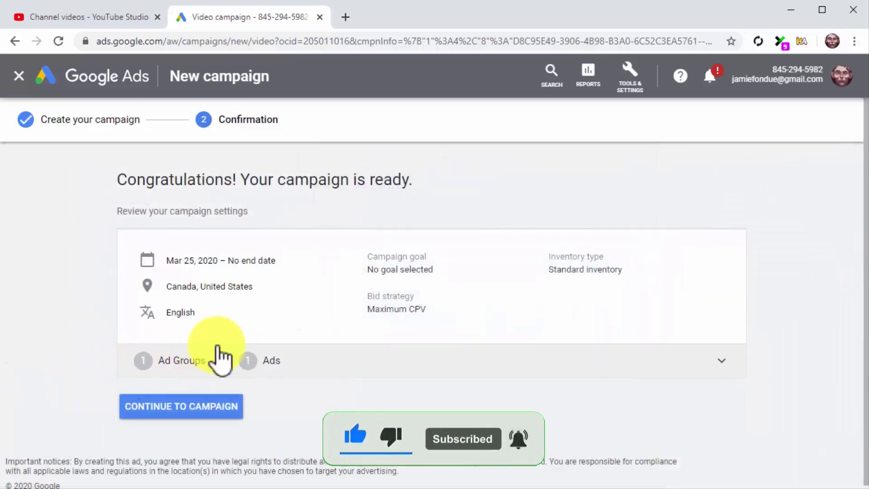
{"action": "left_click", "coordinate": [229, 418]}
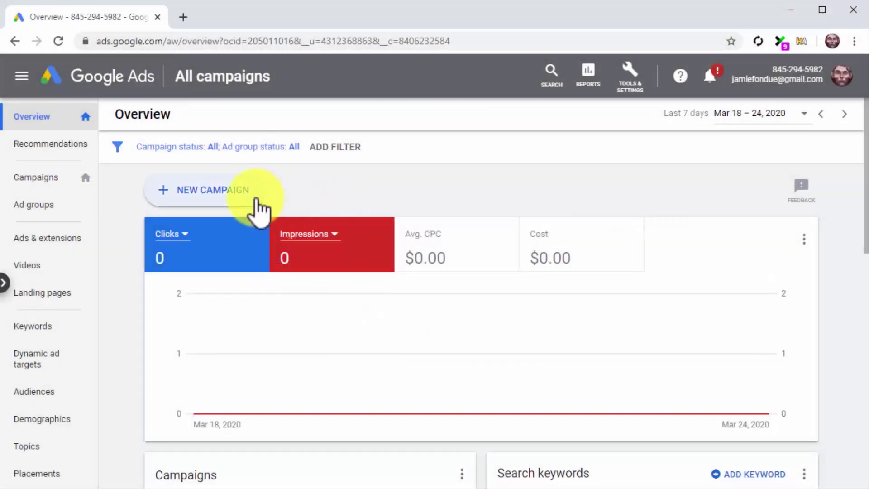
Start a new video campaign with the Product and brand consideration goal and the Influence consideration subtype
{"action": "left_click", "coordinate": [256, 199]}
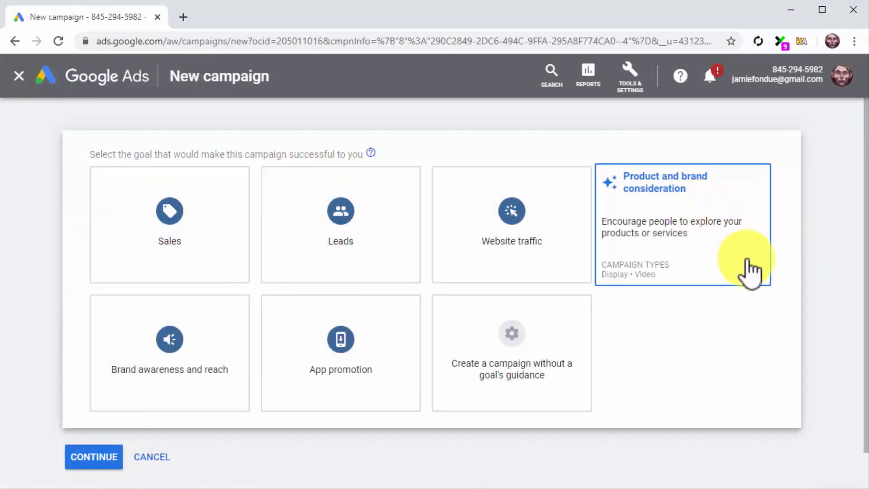
{"action": "left_click", "coordinate": [747, 261]}
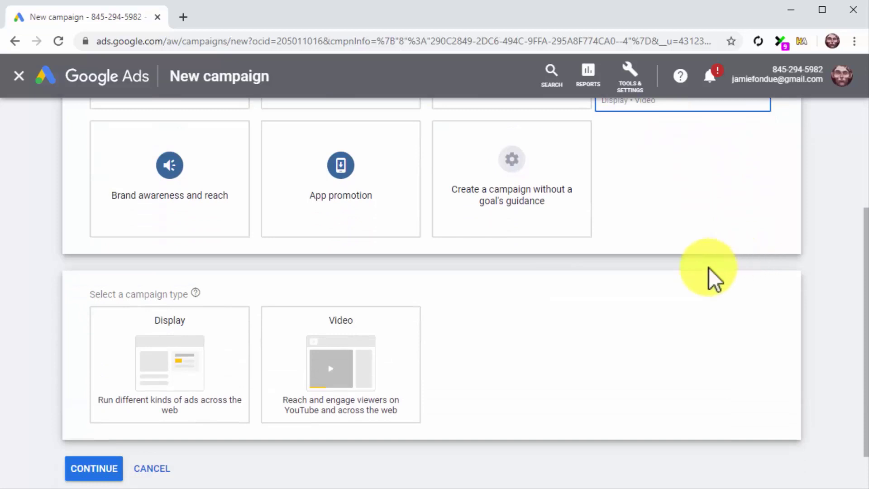
{"action": "left_click", "coordinate": [402, 387]}
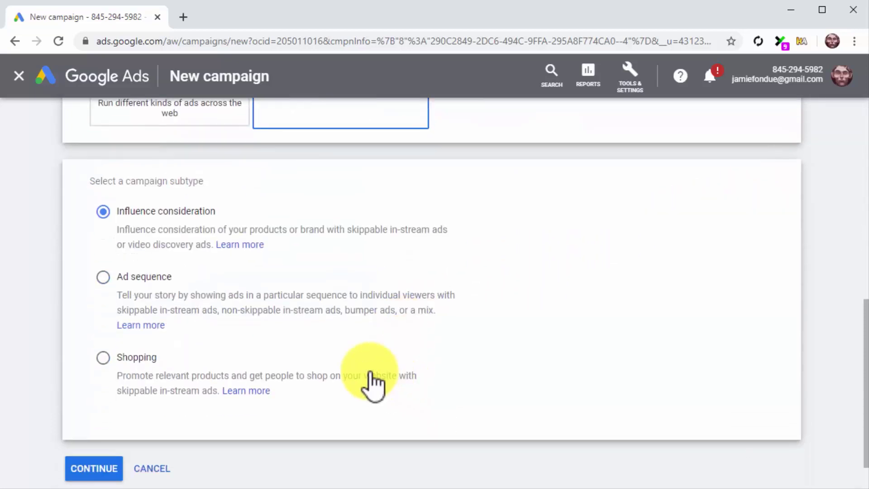
{"action": "left_click", "coordinate": [107, 208]}
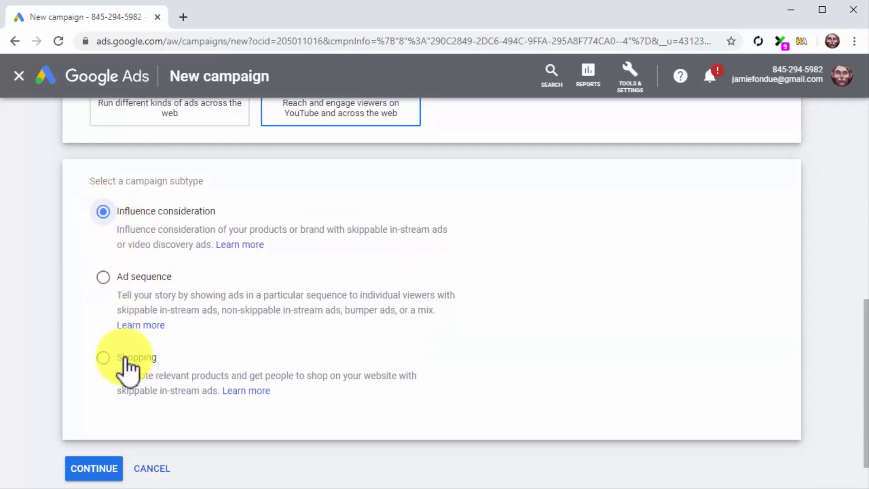
{"action": "left_click", "coordinate": [116, 472]}
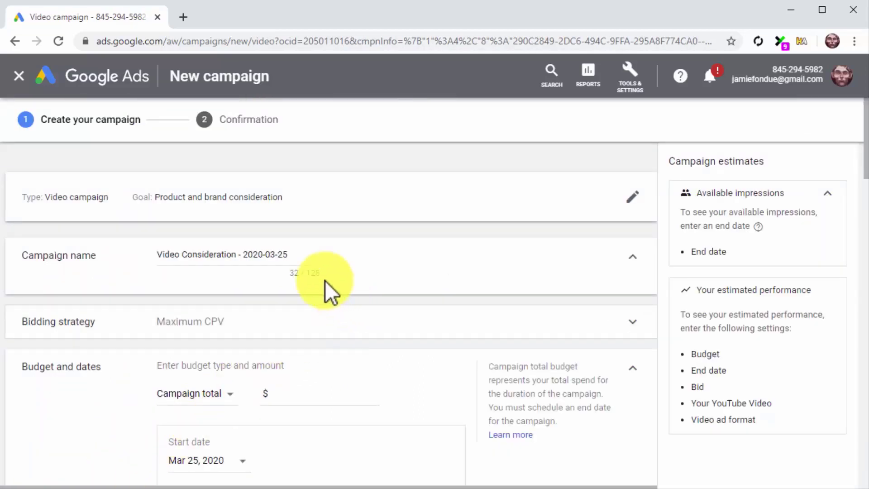
Name the campaign "Product Consideration Campaign"
{"action": "left_click", "coordinate": [301, 263]}
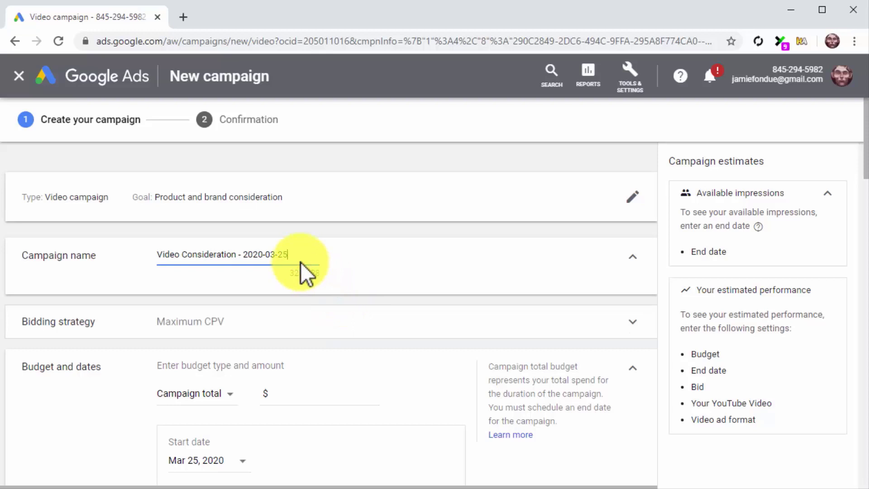
{"action": "key", "text": "ctrl+a"}
{"action": "type", "text": "Product Consideration Campaign"}
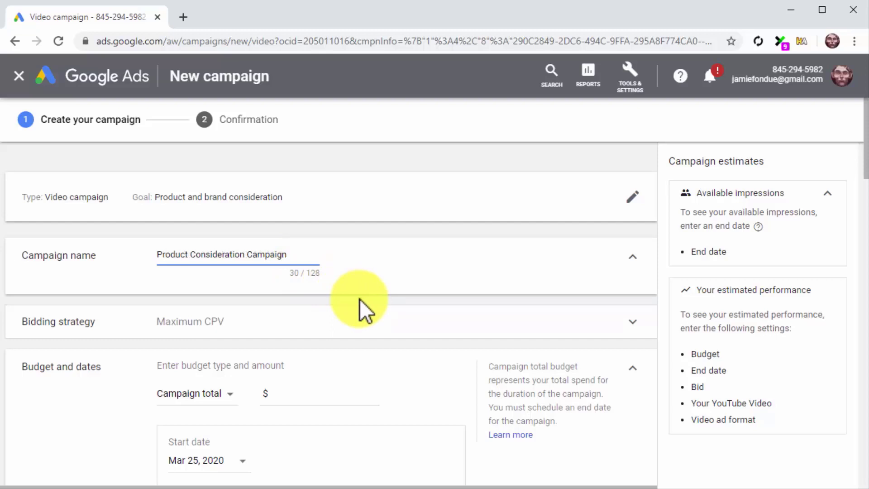
Switch the budget type to Daily and set the amount to $8.00
{"action": "scroll", "coordinate": [359, 298], "scroll_direction": "down", "scroll_amount": 3}
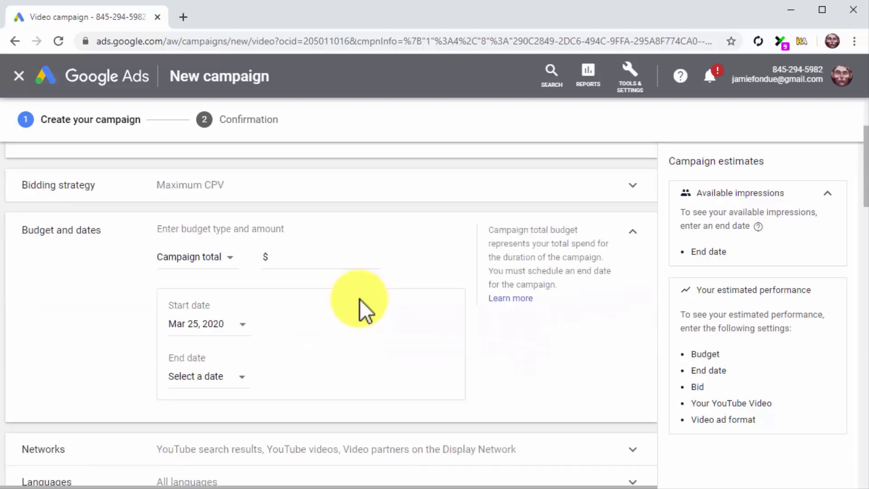
{"action": "left_click", "coordinate": [224, 265]}
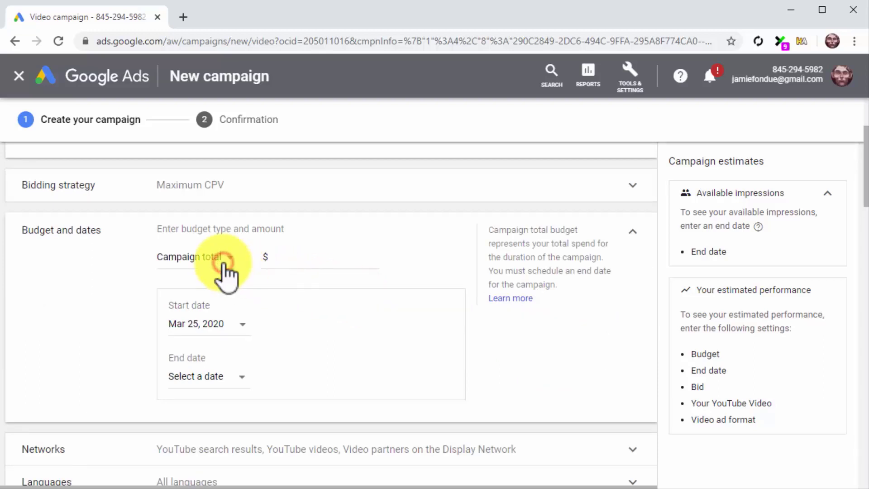
{"action": "left_click", "coordinate": [222, 271]}
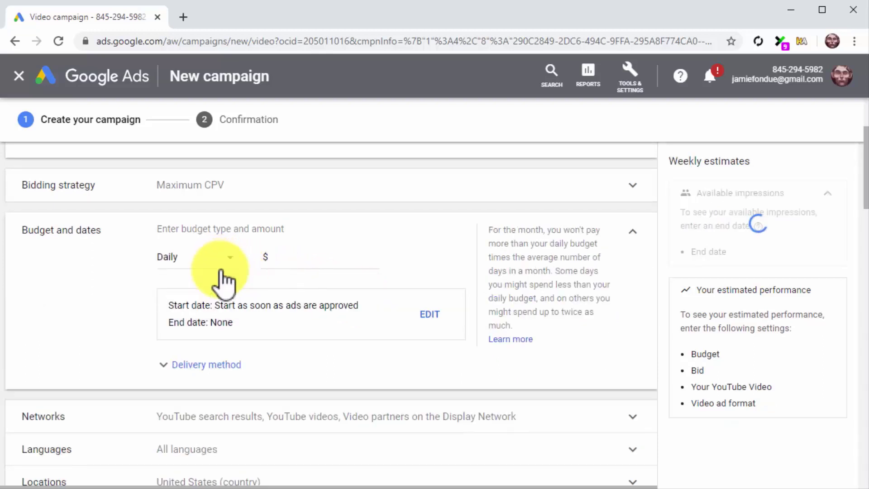
{"action": "left_click", "coordinate": [296, 264]}
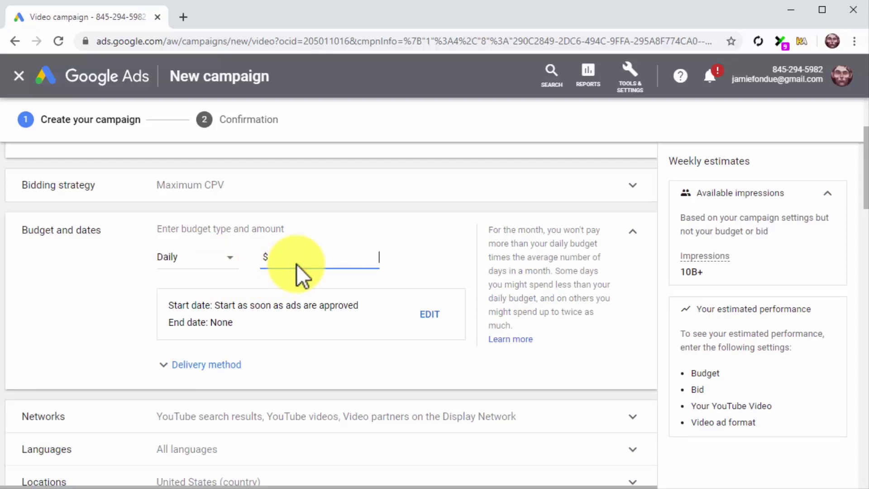
{"action": "type", "text": "8.00"}
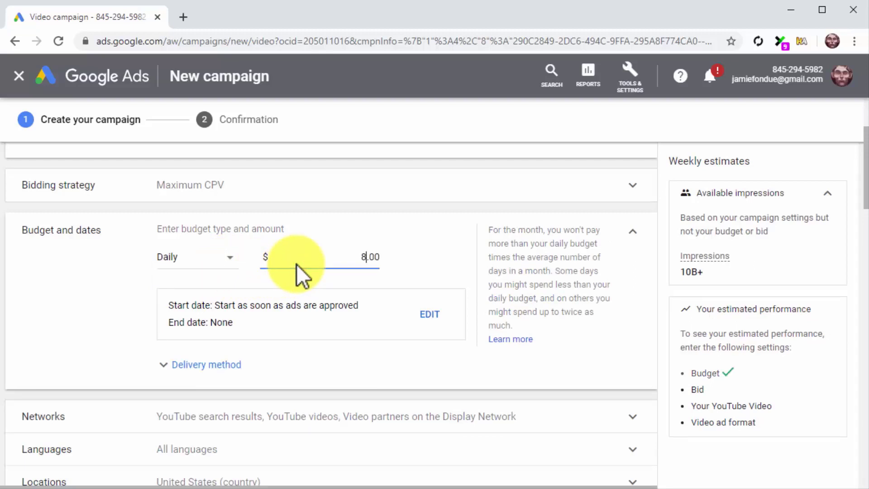
Set the campaign language to English and target the United States and Canada
{"action": "scroll", "coordinate": [387, 330], "scroll_direction": "down", "scroll_amount": 3}
{"action": "left_click", "coordinate": [389, 319]}
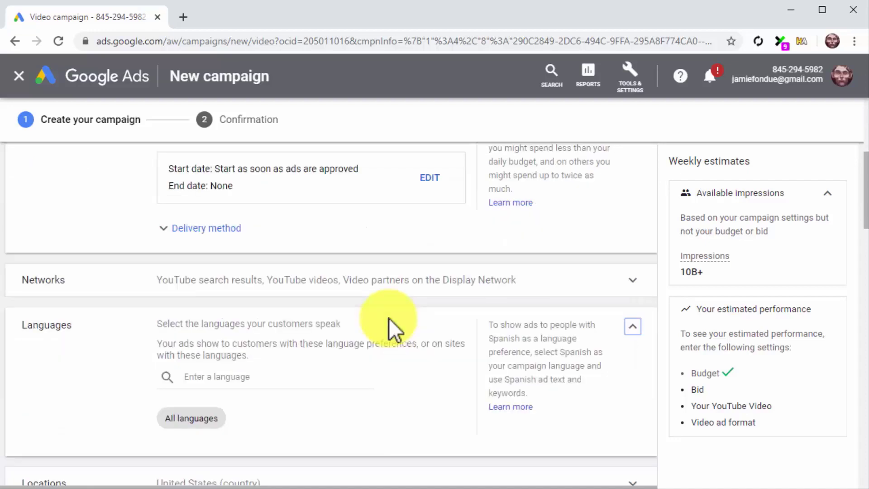
{"action": "left_click", "coordinate": [304, 378]}
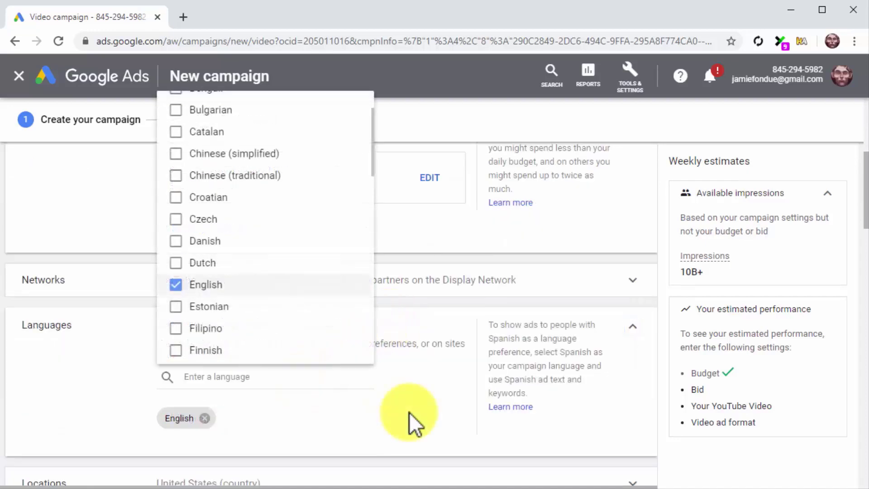
{"action": "scroll", "coordinate": [409, 414], "scroll_direction": "down", "scroll_amount": 3}
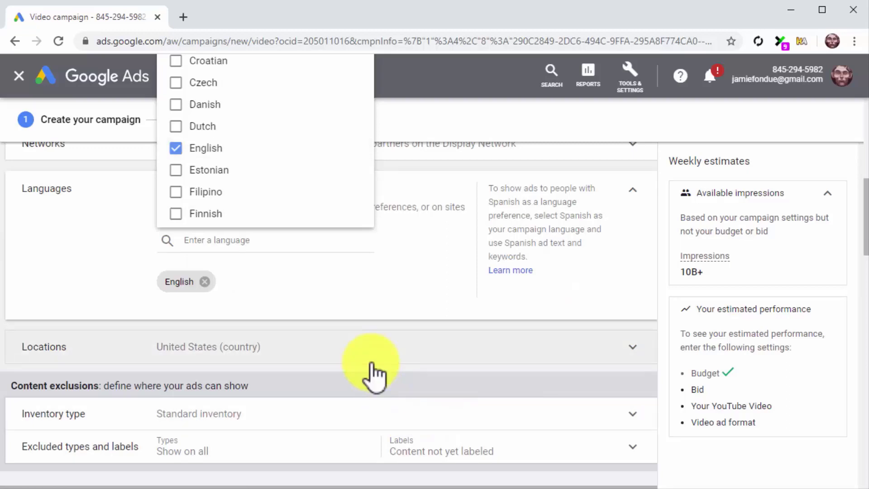
{"action": "left_click", "coordinate": [372, 362]}
{"action": "left_click", "coordinate": [209, 388]}
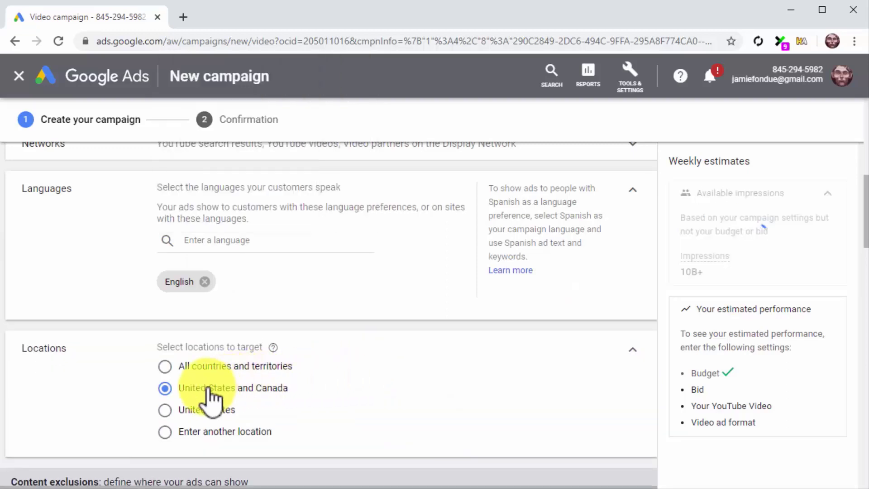
Name the ad group "Product Consideration Ad Group"
{"action": "scroll", "coordinate": [372, 378], "scroll_direction": "down", "scroll_amount": 3}
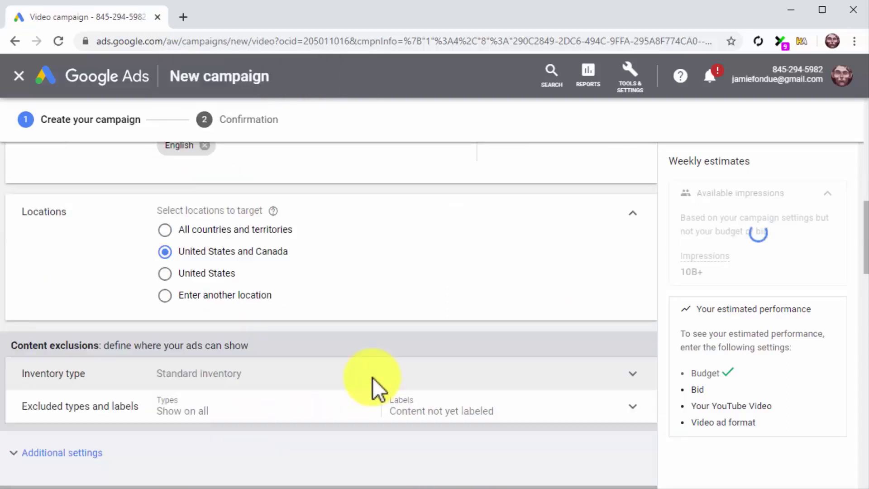
{"action": "scroll", "coordinate": [373, 377], "scroll_direction": "down", "scroll_amount": 4}
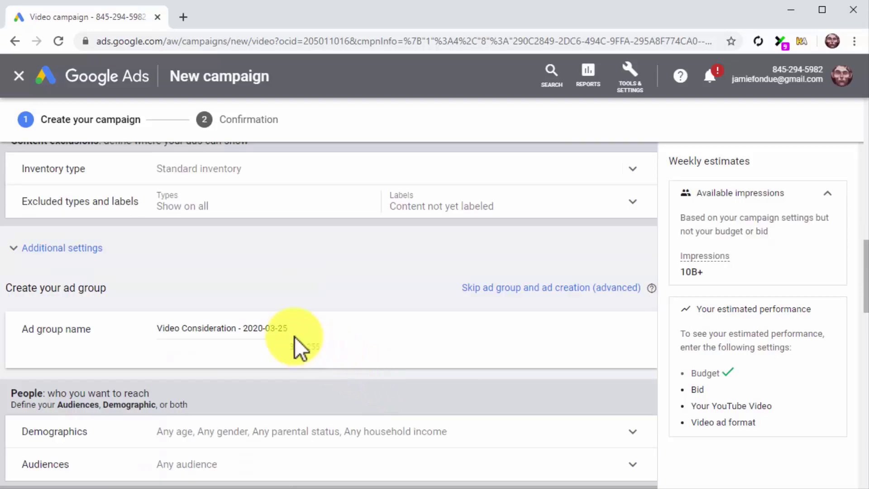
{"action": "left_click", "coordinate": [295, 336]}
{"action": "key", "text": "ctrl+a"}
{"action": "type", "text": "Product Consideration Ad Group"}
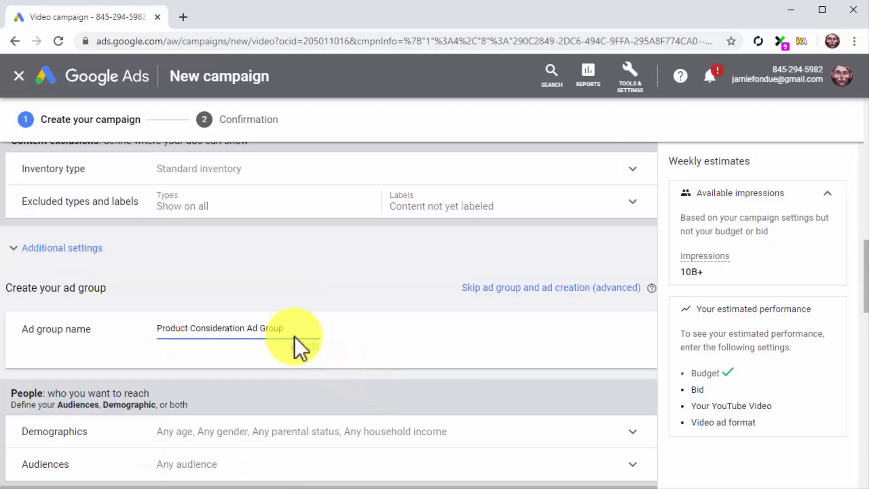
Exclude unknown gender and parental status, ages 65+ and unknown, and household incomes 41 - 50%, Lower 50% and unknown from the demographics
{"action": "scroll", "coordinate": [294, 340], "scroll_direction": "down", "scroll_amount": 2}
{"action": "scroll", "coordinate": [294, 344], "scroll_direction": "down", "scroll_amount": 2}
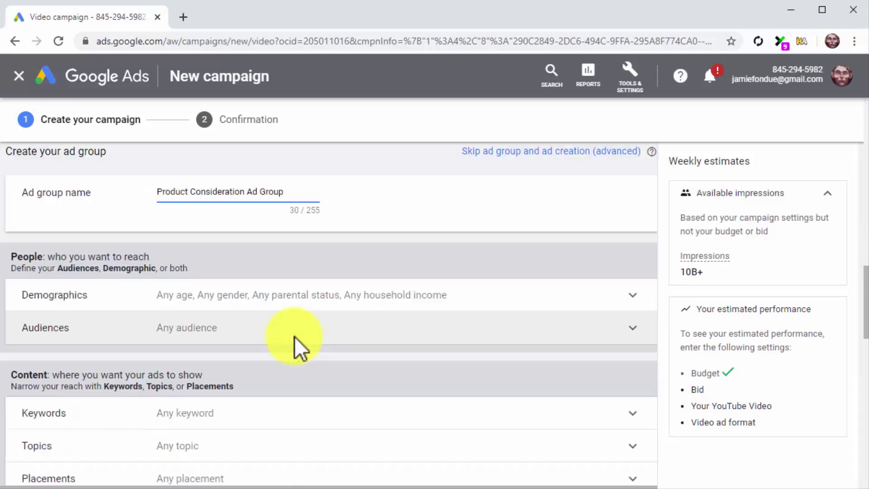
{"action": "left_click", "coordinate": [428, 295]}
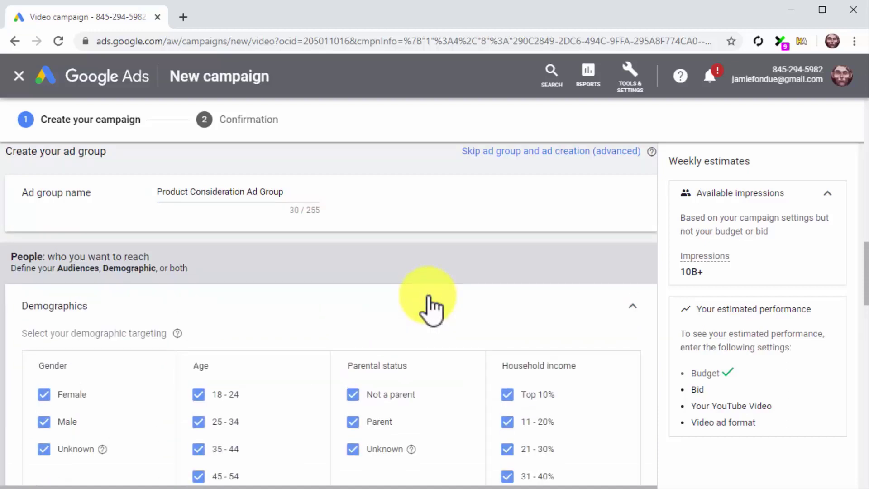
{"action": "scroll", "coordinate": [428, 298], "scroll_direction": "down", "scroll_amount": 1}
{"action": "scroll", "coordinate": [428, 296], "scroll_direction": "down", "scroll_amount": 1}
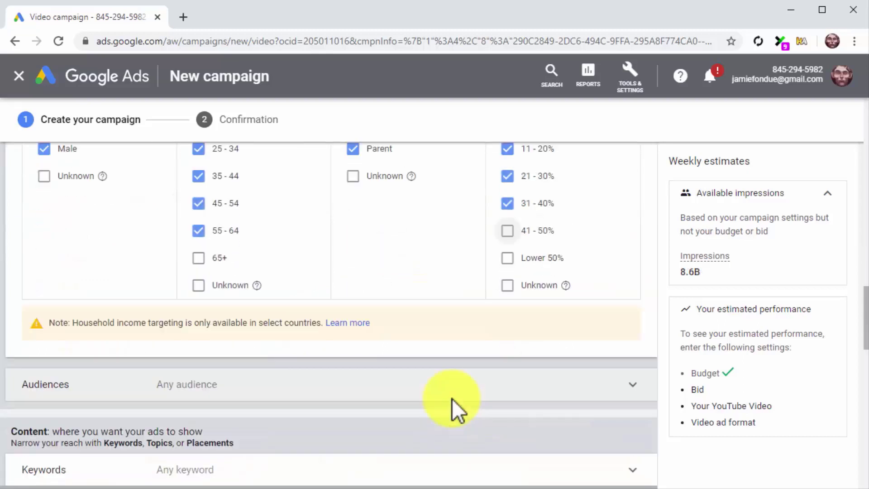
Target the Food, Sports & Fitness, Health & Fitness Buffs and Health Care Education audiences
{"action": "scroll", "coordinate": [452, 398], "scroll_direction": "down", "scroll_amount": 1}
{"action": "left_click", "coordinate": [414, 329]}
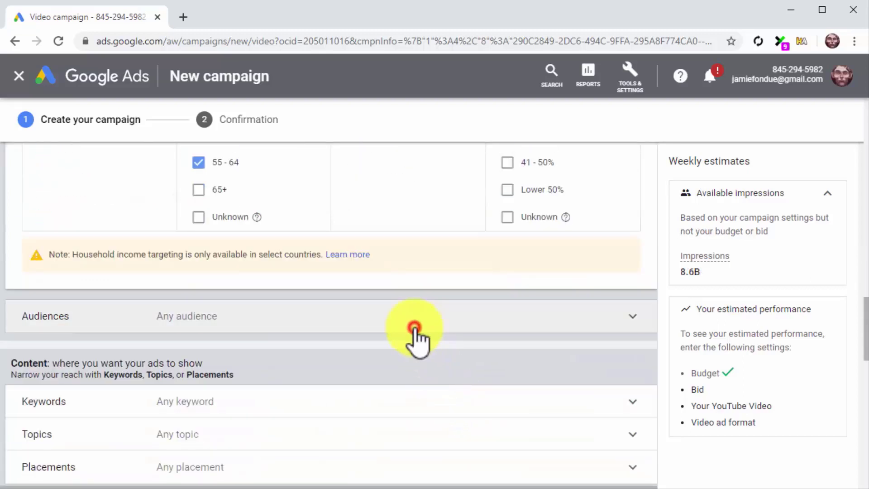
{"action": "scroll", "coordinate": [417, 342], "scroll_direction": "down", "scroll_amount": 2}
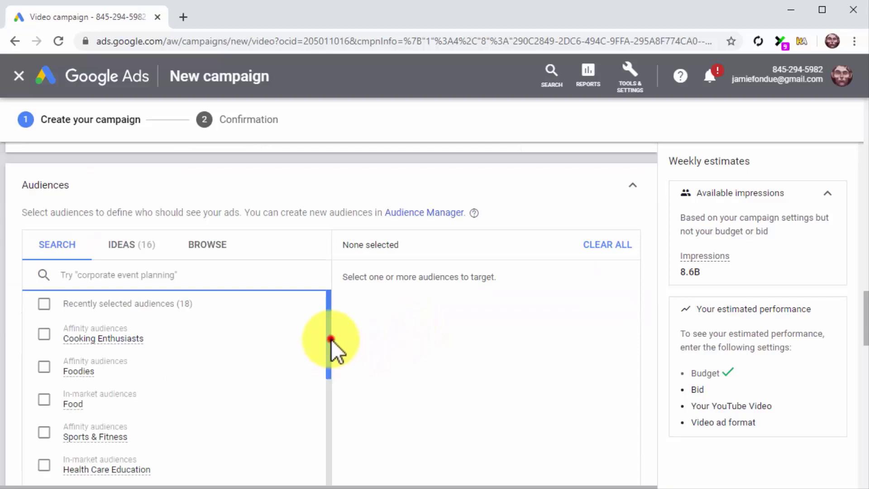
{"action": "left_click_drag", "start_coordinate": [330, 340], "coordinate": [333, 368]}
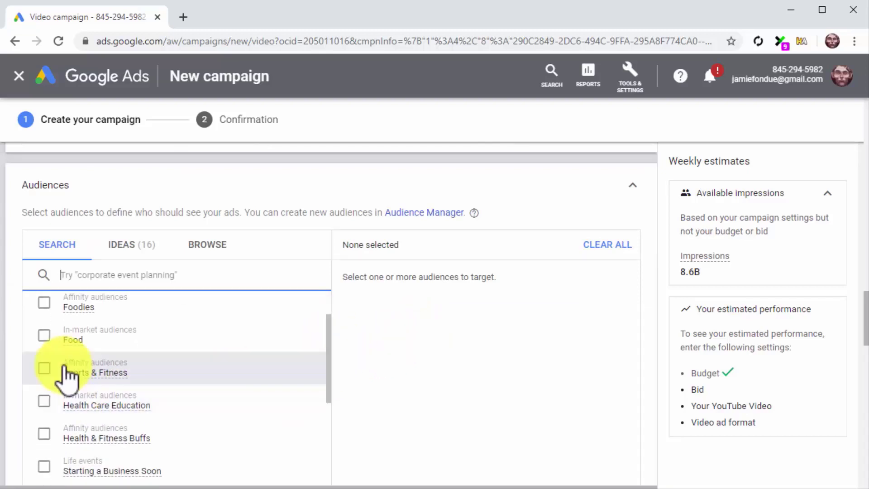
{"action": "left_click", "coordinate": [45, 337]}
{"action": "left_click", "coordinate": [44, 369]}
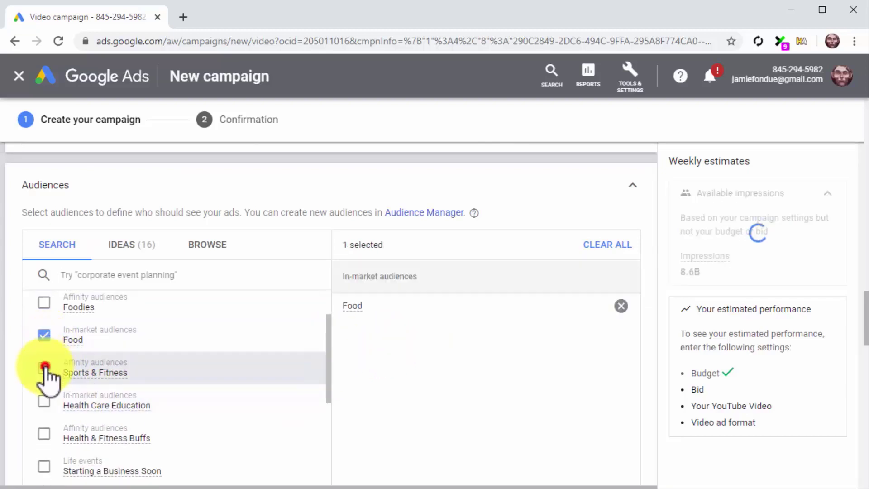
{"action": "left_click", "coordinate": [44, 435]}
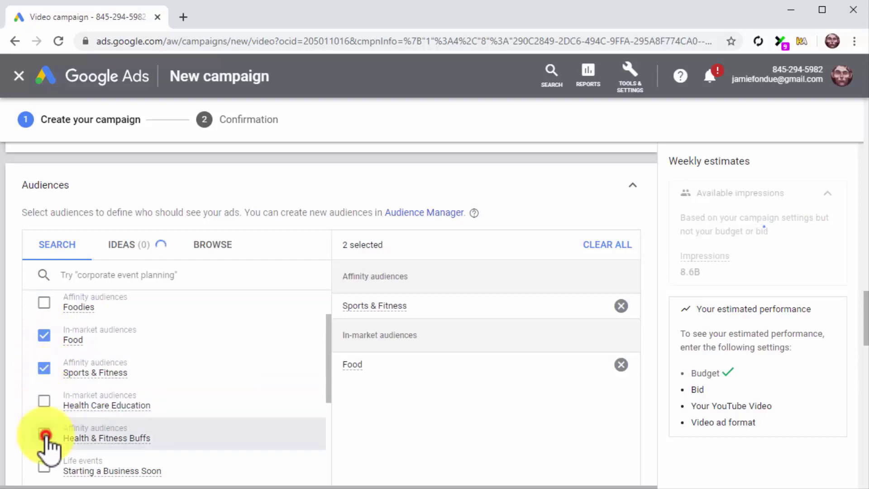
{"action": "left_click", "coordinate": [47, 404]}
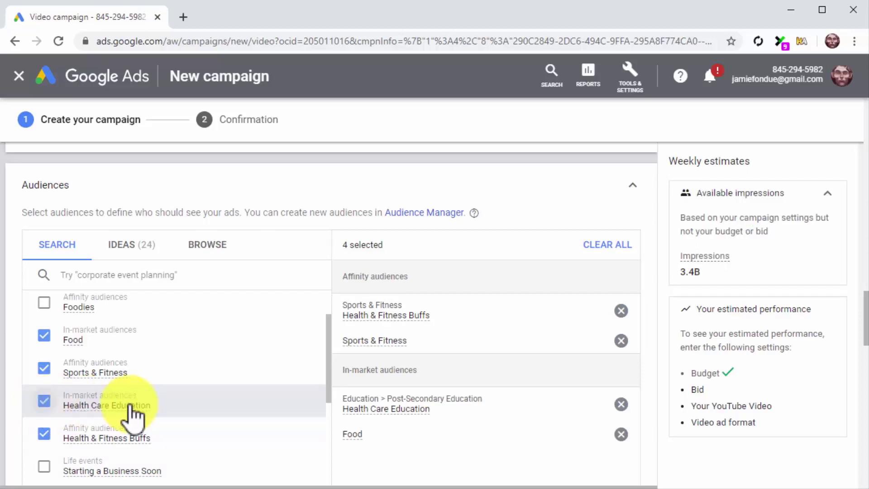
Add the keywords "healthy eating", "healthy foods" and "healthy living", one per line
{"action": "scroll", "coordinate": [476, 398], "scroll_direction": "down", "scroll_amount": 3}
{"action": "scroll", "coordinate": [476, 398], "scroll_direction": "down", "scroll_amount": 5}
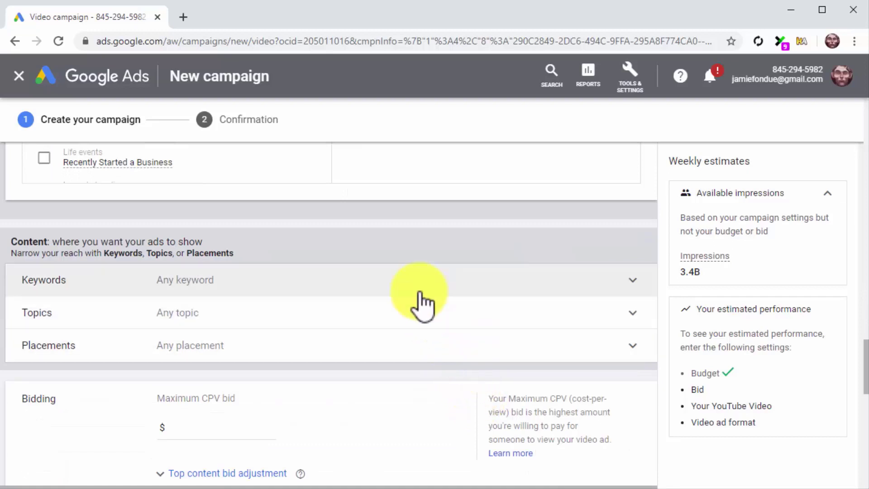
{"action": "left_click", "coordinate": [419, 291]}
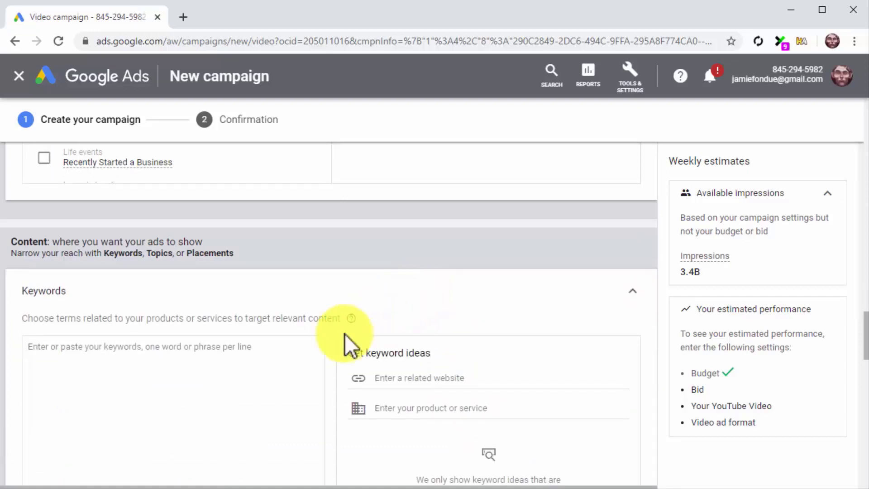
{"action": "left_click", "coordinate": [298, 361]}
{"action": "type", "text": "healthy eating healthy foods healthy living"}
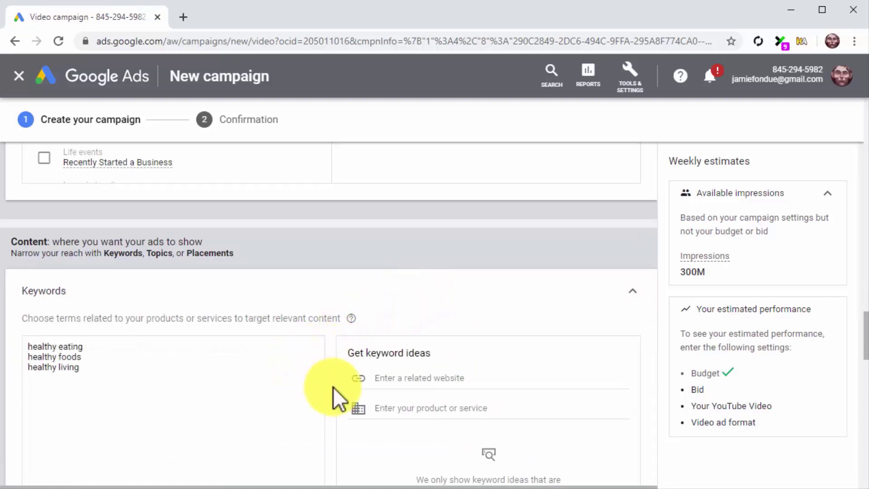
Target the topics Beauty & Fitness, Food & Drink and Health for the ad group
{"action": "scroll", "coordinate": [351, 403], "scroll_direction": "down", "scroll_amount": 6}
{"action": "scroll", "coordinate": [352, 404], "scroll_direction": "down", "scroll_amount": 2}
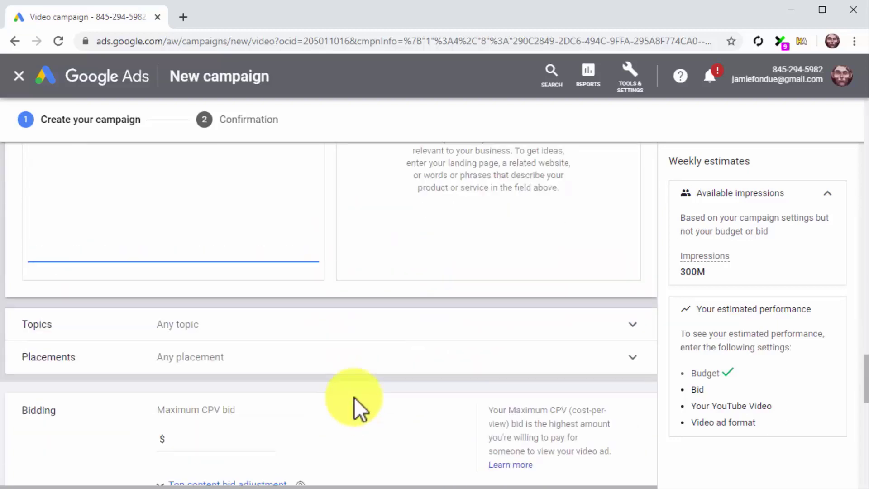
{"action": "left_click", "coordinate": [388, 325]}
{"action": "scroll", "coordinate": [381, 360], "scroll_direction": "down", "scroll_amount": 3}
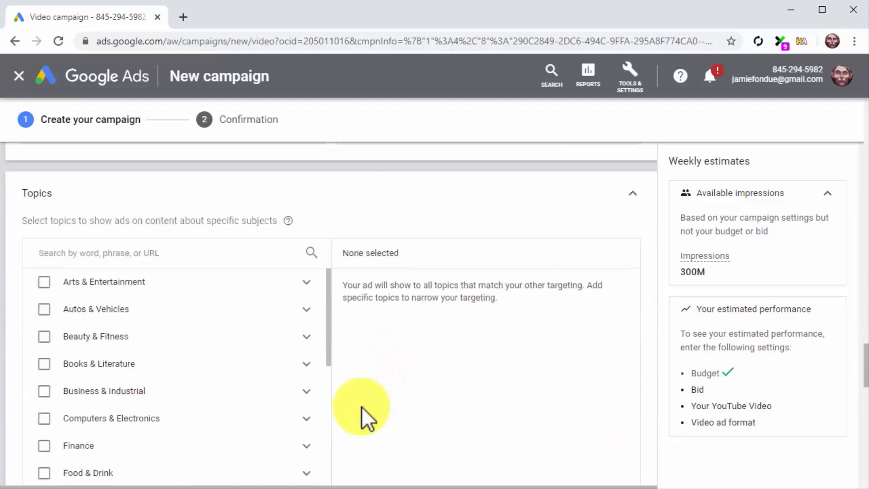
{"action": "left_click", "coordinate": [44, 336]}
{"action": "scroll", "coordinate": [45, 364], "scroll_direction": "down", "scroll_amount": 3}
{"action": "scroll", "coordinate": [48, 372], "scroll_direction": "down", "scroll_amount": 3}
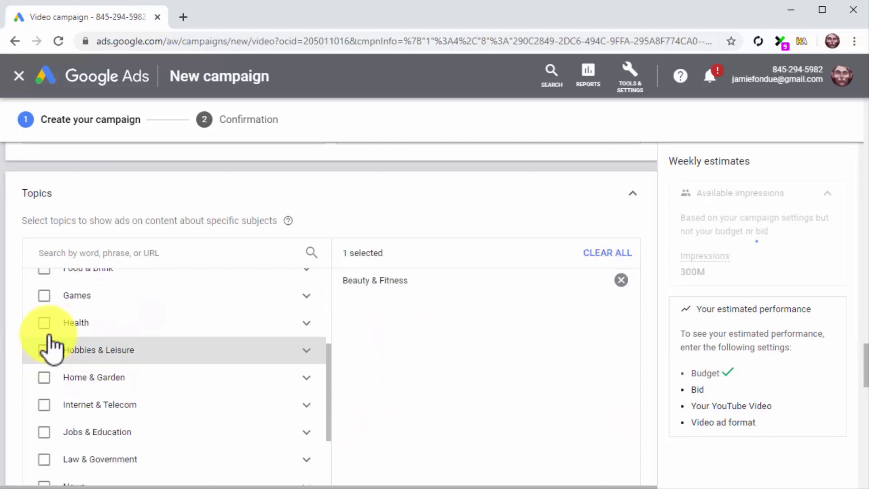
{"action": "scroll", "coordinate": [54, 305], "scroll_direction": "up", "scroll_amount": 3}
{"action": "left_click", "coordinate": [44, 336]}
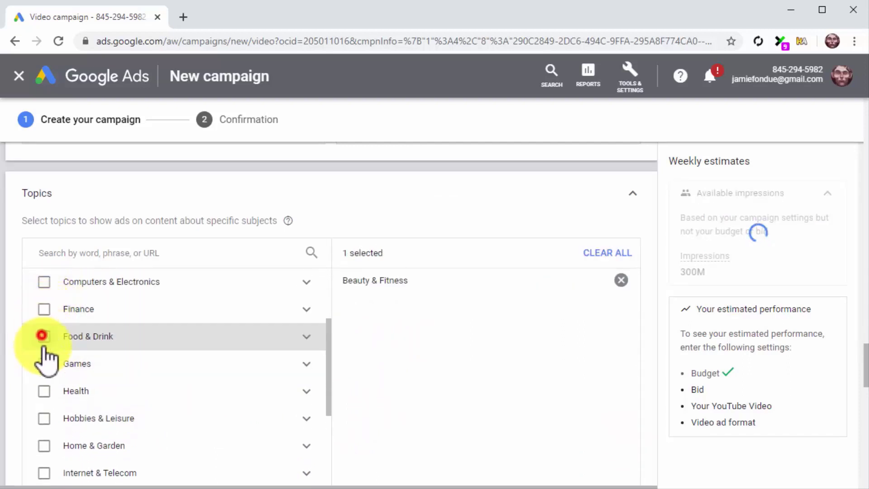
{"action": "left_click", "coordinate": [44, 390]}
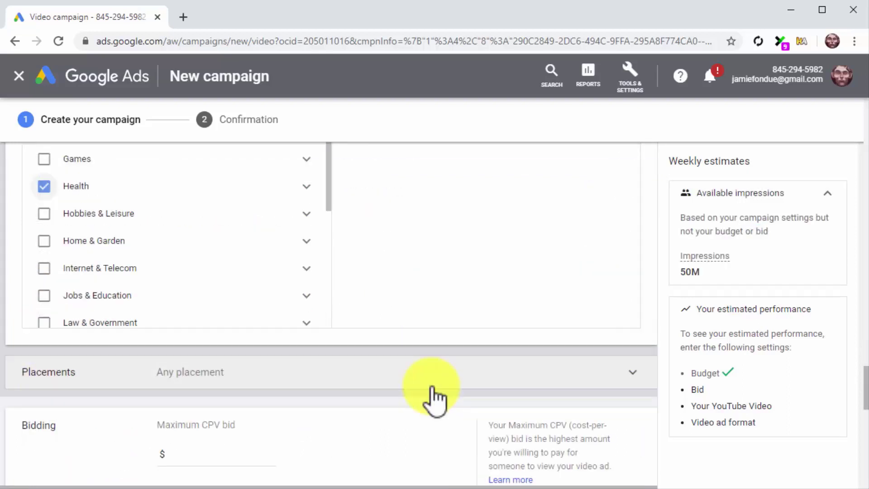
Set the ad group's maximum CPV bid to $0.5
{"action": "scroll", "coordinate": [437, 389], "scroll_direction": "down", "scroll_amount": 2}
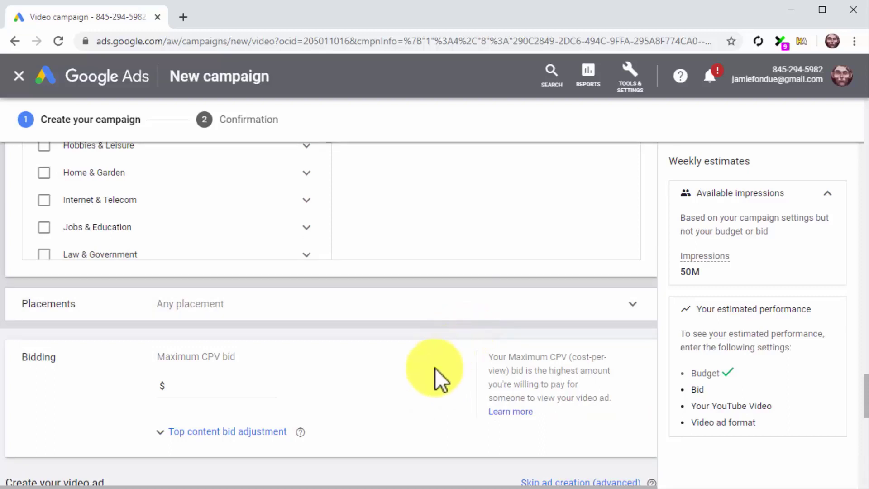
{"action": "scroll", "coordinate": [435, 367], "scroll_direction": "down", "scroll_amount": 3}
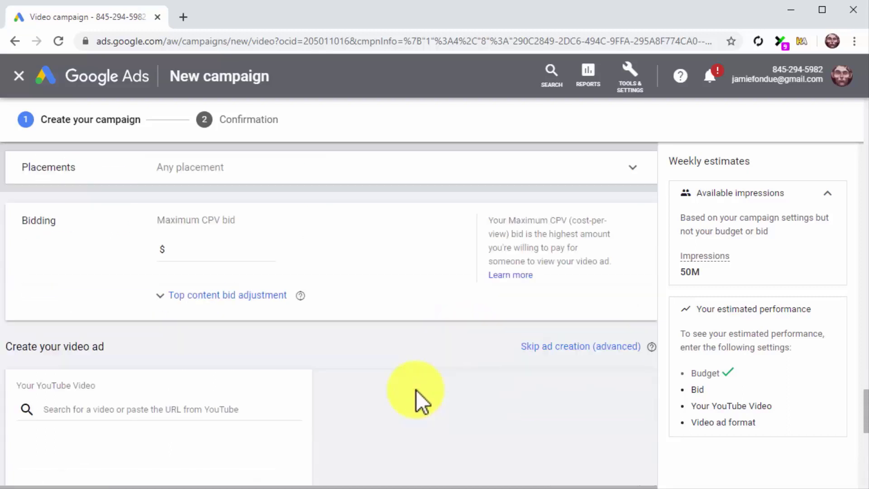
{"action": "left_click", "coordinate": [235, 257]}
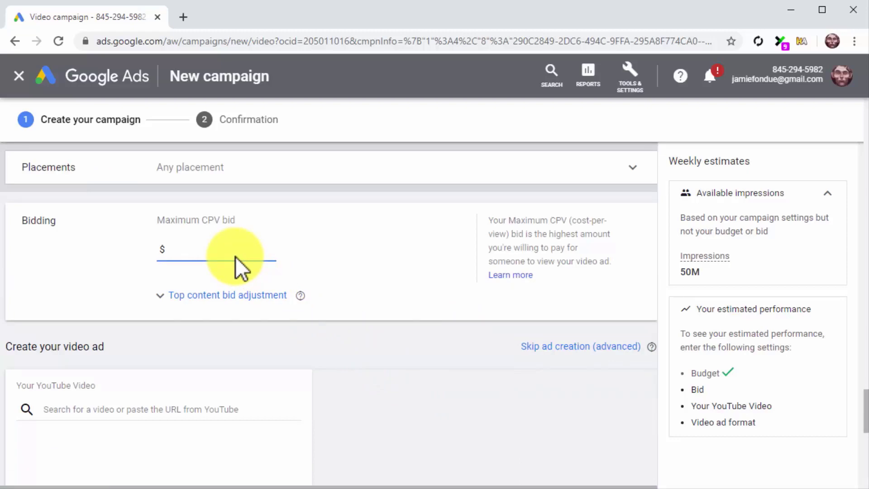
{"action": "type", "text": "0.5"}
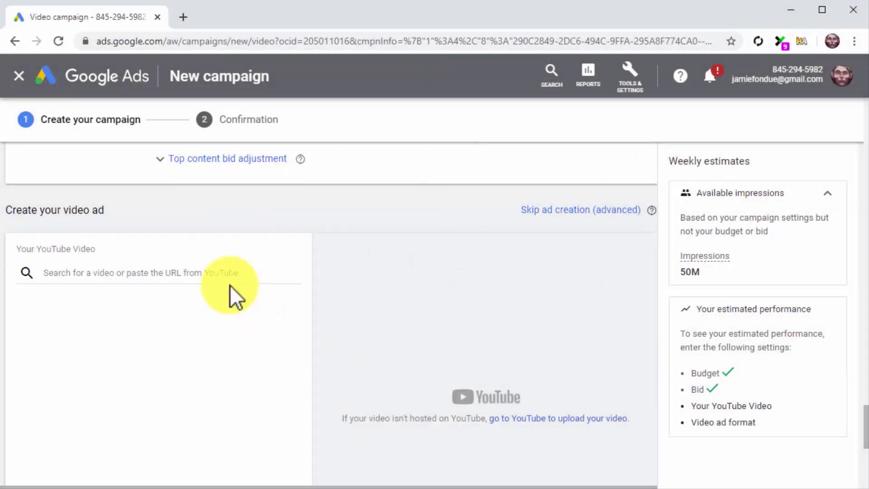
{"action": "left_click", "coordinate": [219, 273]}
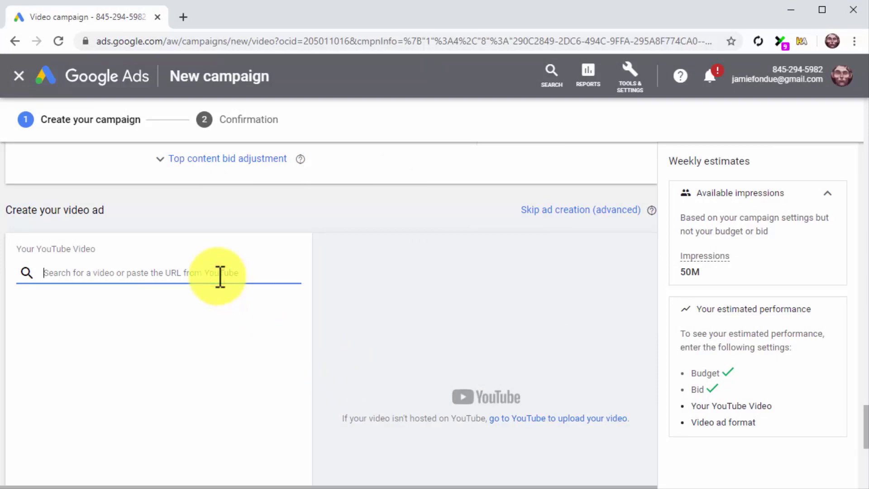
{"action": "type", "text": "https://youtu.be/VljfqRu8LPI"}
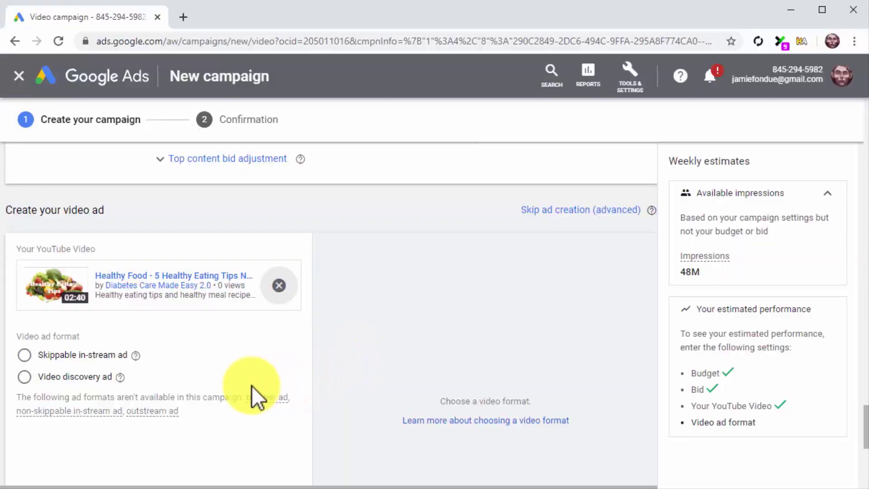
{"action": "left_click", "coordinate": [21, 382]}
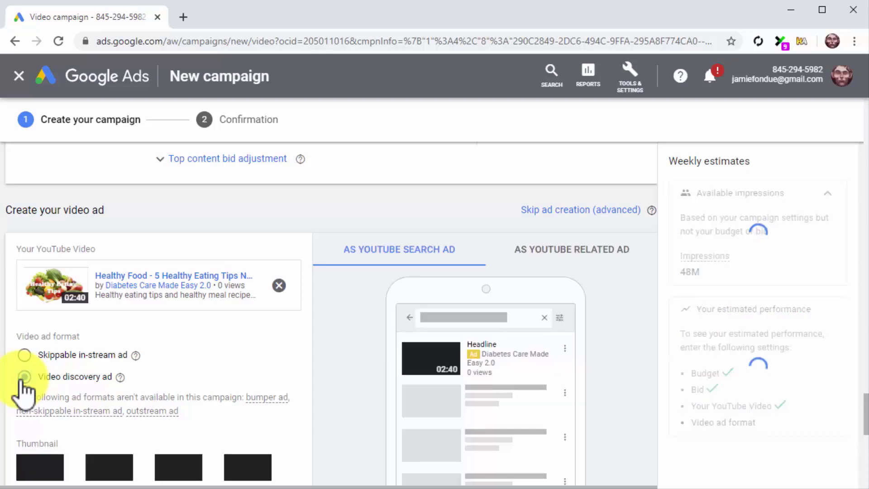
Enter the headline "Healthy food company insiders speak up" and the descriptions "Healthy eating tips" and "Healthy food recipes"
{"action": "scroll", "coordinate": [314, 414], "scroll_direction": "down", "scroll_amount": 1}
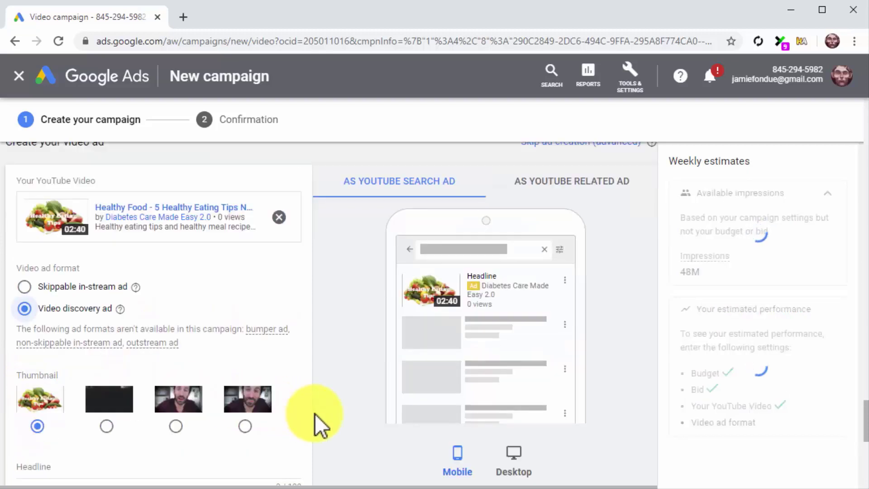
{"action": "scroll", "coordinate": [314, 413], "scroll_direction": "down", "scroll_amount": 1}
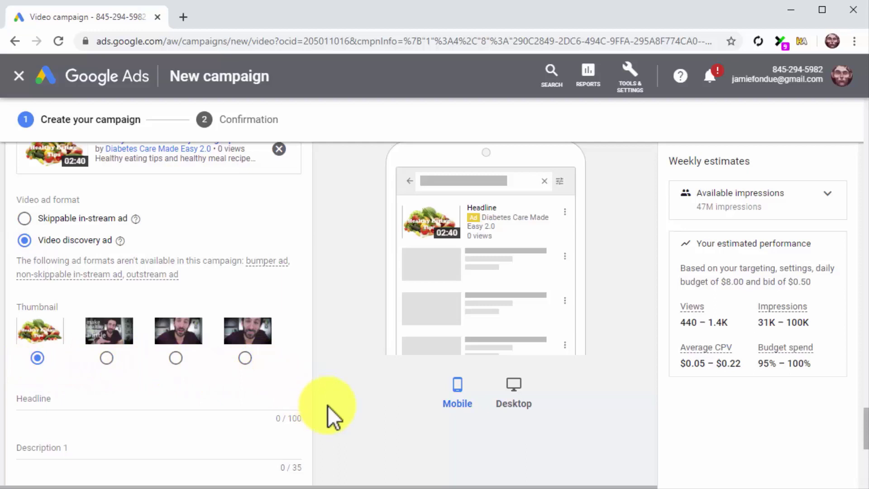
{"action": "scroll", "coordinate": [327, 406], "scroll_direction": "down", "scroll_amount": 3}
{"action": "left_click", "coordinate": [196, 266]}
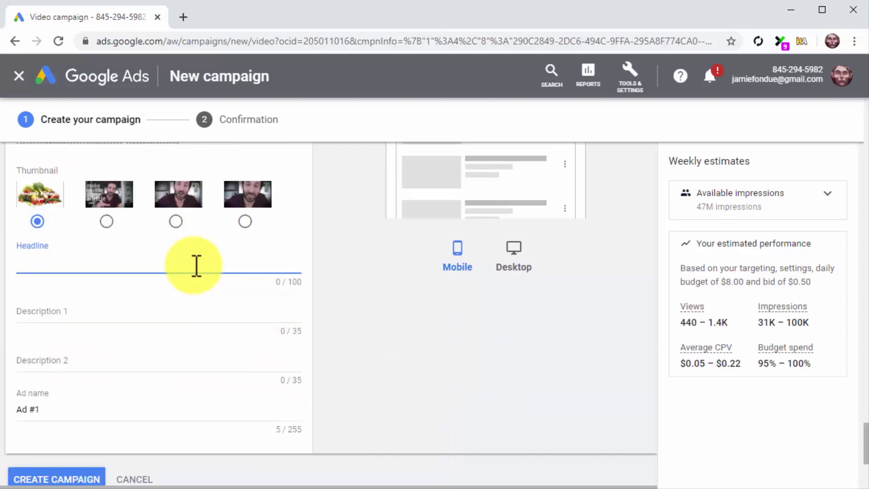
{"action": "type", "text": "Healthy food company insiders speak up"}
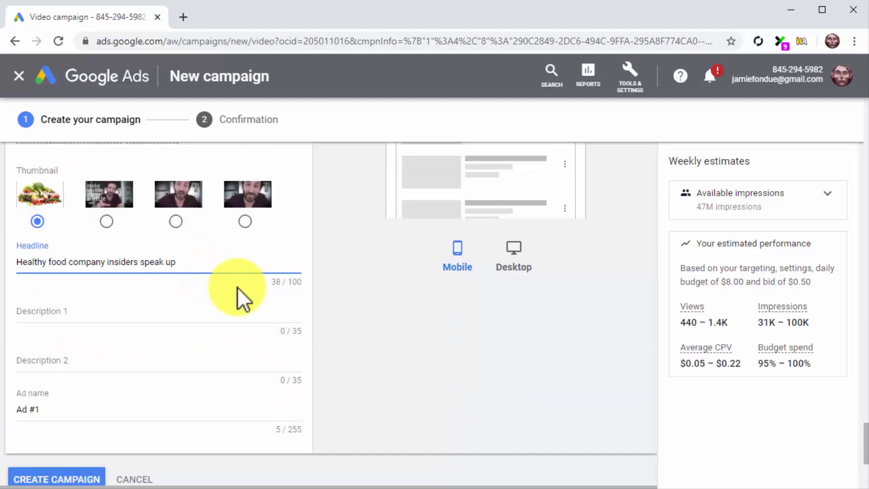
{"action": "left_click", "coordinate": [280, 311]}
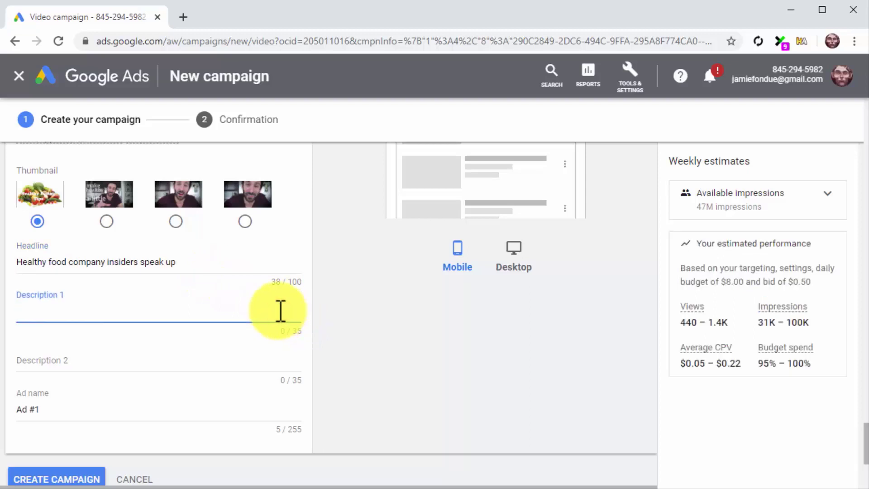
{"action": "type", "text": "Healthy eating tips"}
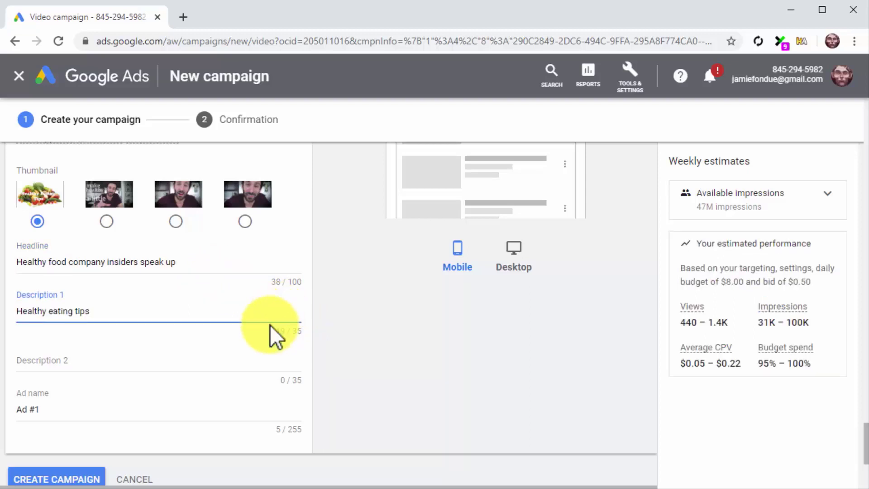
{"action": "left_click", "coordinate": [232, 360]}
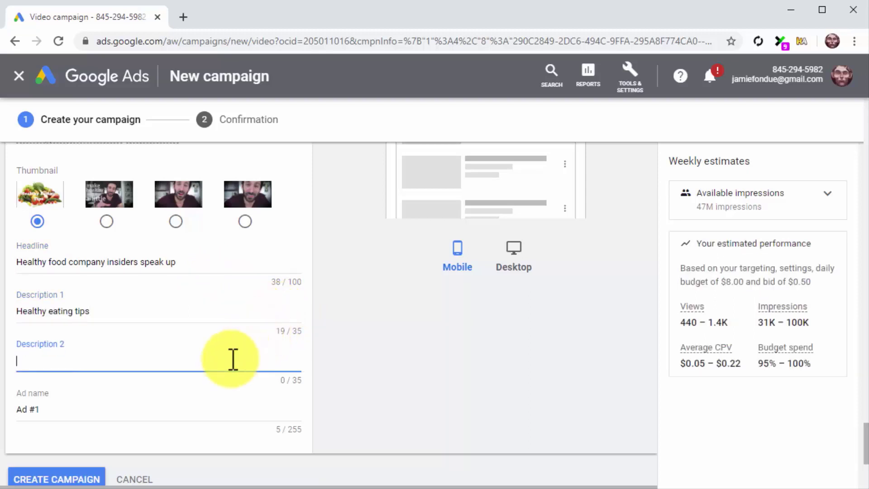
{"action": "type", "text": "Healthy food recipes"}
{"action": "scroll", "coordinate": [233, 360], "scroll_direction": "down", "scroll_amount": 2}
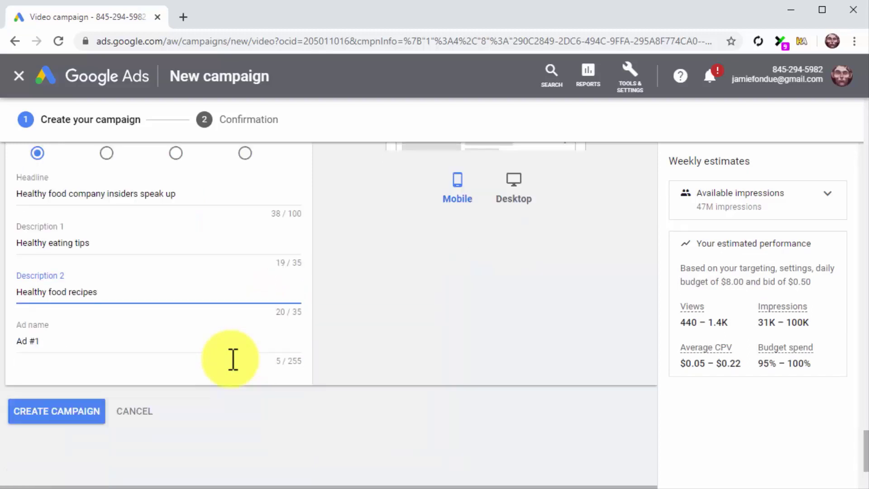
Name the ad "Product Consideration Ad #1" and create the campaign
{"action": "left_click", "coordinate": [215, 345]}
{"action": "key", "text": "Home"}
{"action": "type", "text": "Product Consideration"}
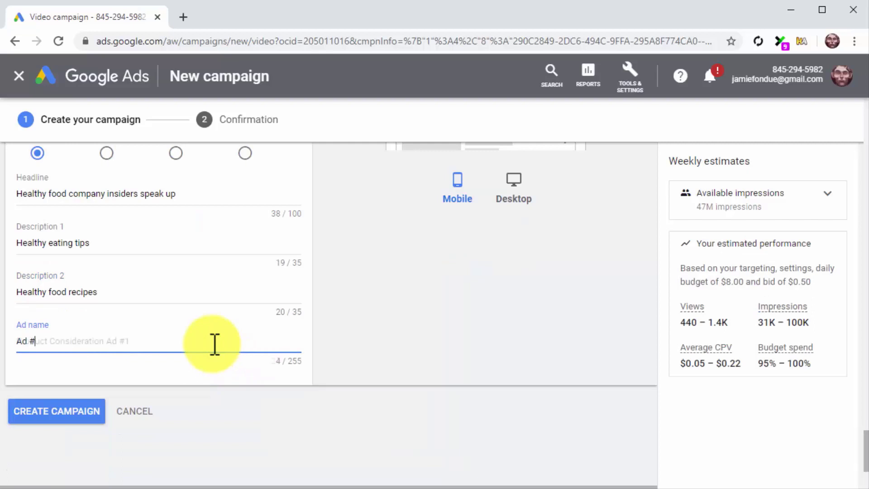
{"action": "left_click", "coordinate": [84, 409]}
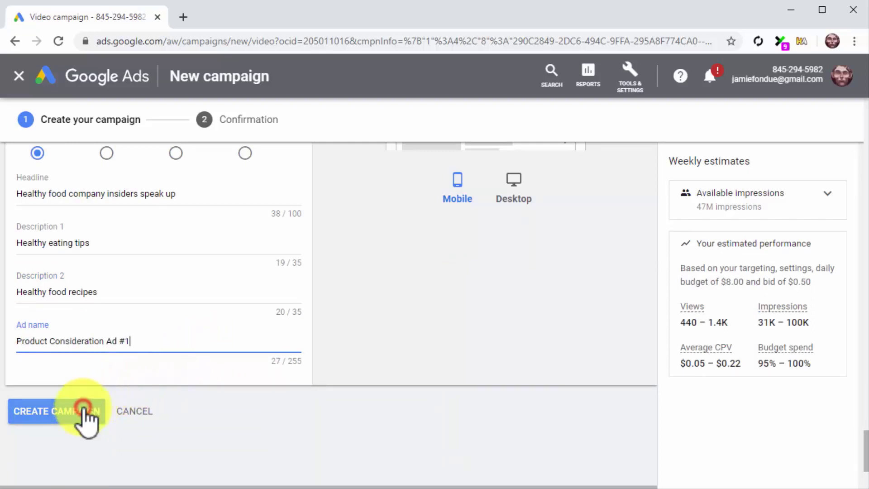
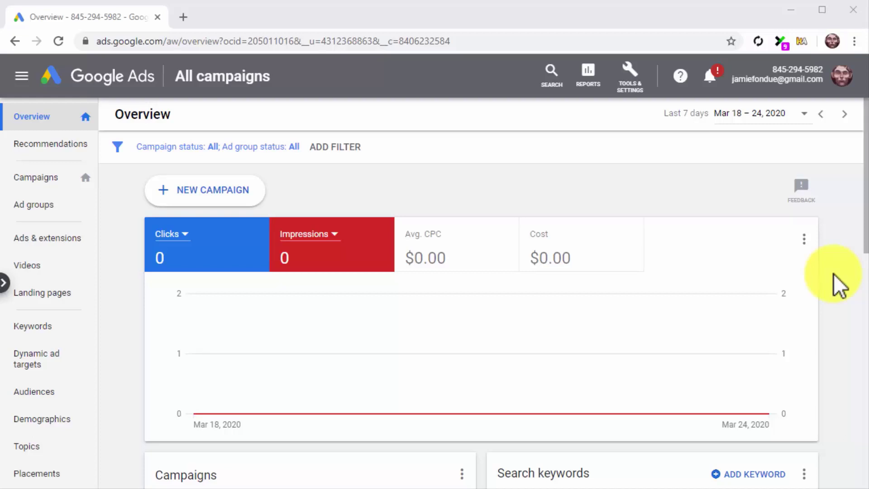
In Audience manager, start a new YouTube users remarketing audience named "YouTube Channel Retargeting List"
{"action": "left_click", "coordinate": [639, 76]}
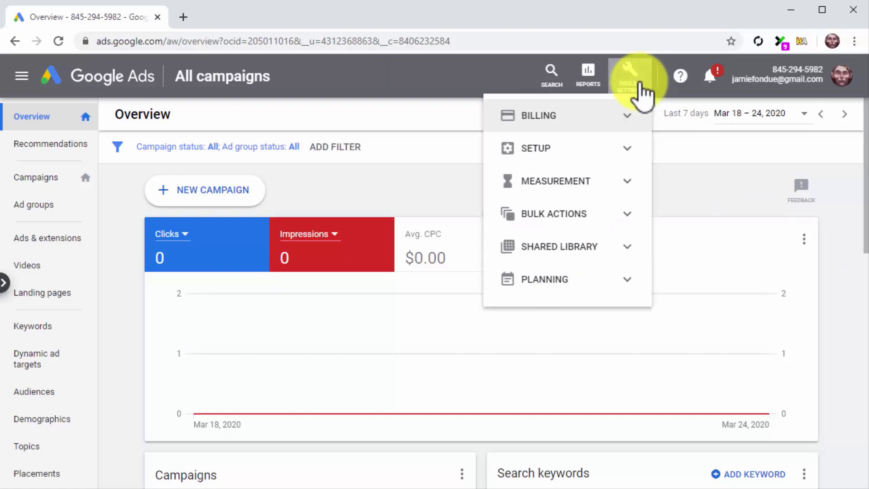
{"action": "left_click", "coordinate": [625, 246]}
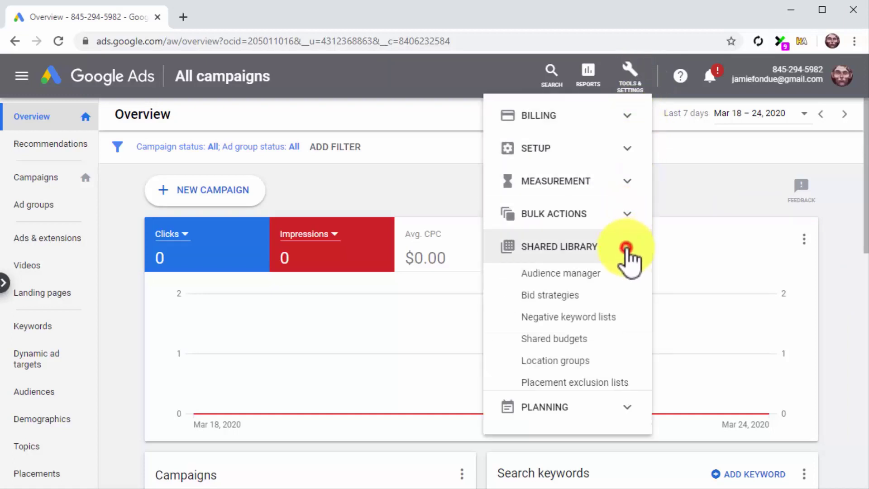
{"action": "left_click", "coordinate": [622, 277]}
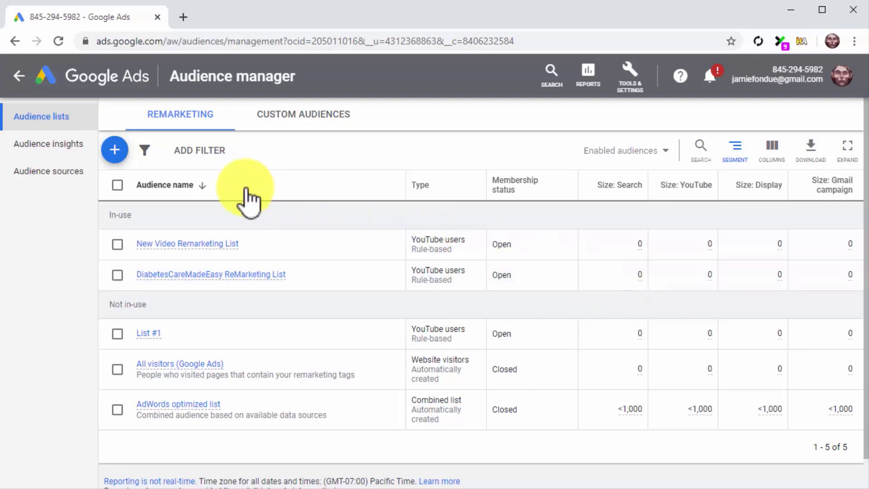
{"action": "left_click", "coordinate": [116, 152]}
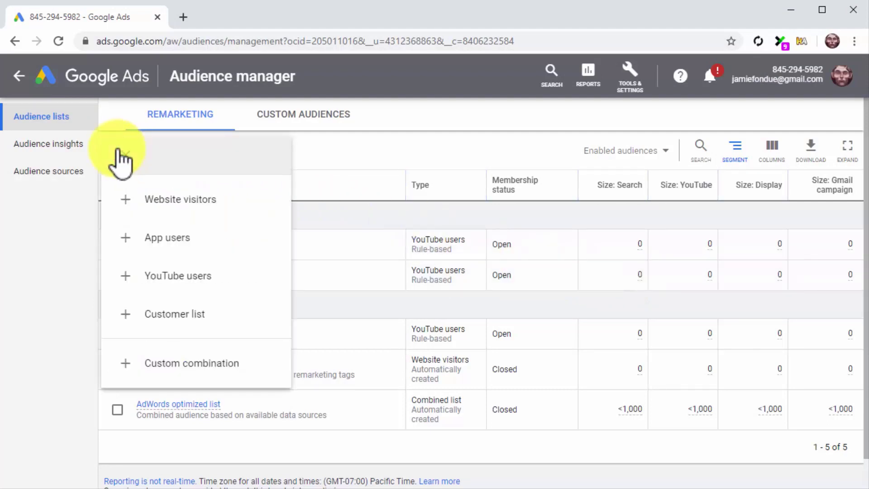
{"action": "left_click", "coordinate": [163, 271]}
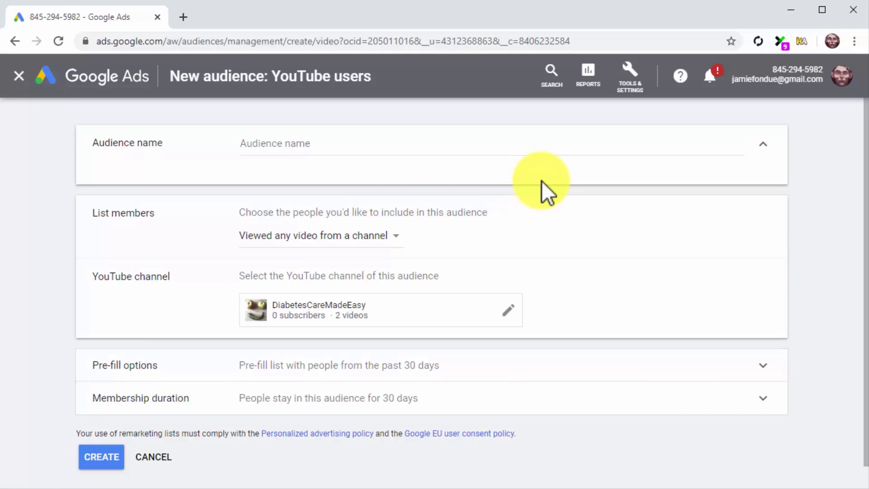
{"action": "left_click", "coordinate": [517, 144]}
{"action": "type", "text": "YouTube Channel Retargeting List"}
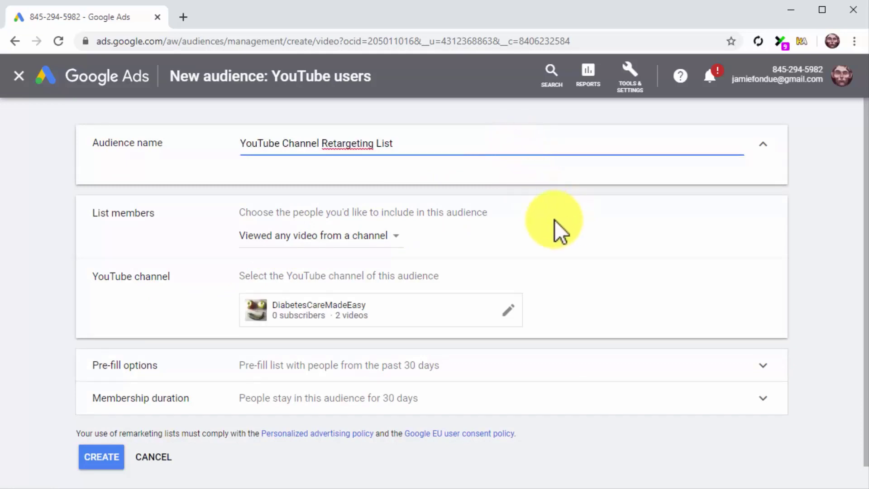
Include people who viewed any video (as an ad) from the "Diabetes Care Made Easy!" channel, and create the audience
{"action": "left_click", "coordinate": [391, 236]}
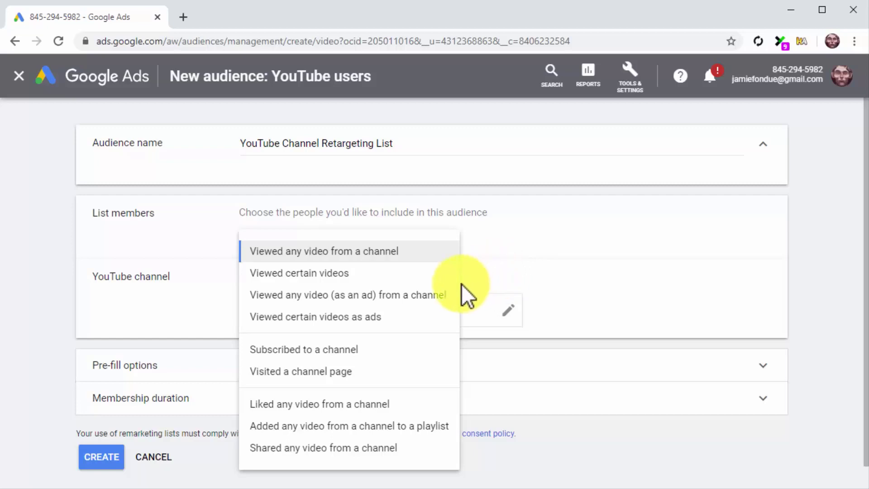
{"action": "left_click", "coordinate": [441, 288]}
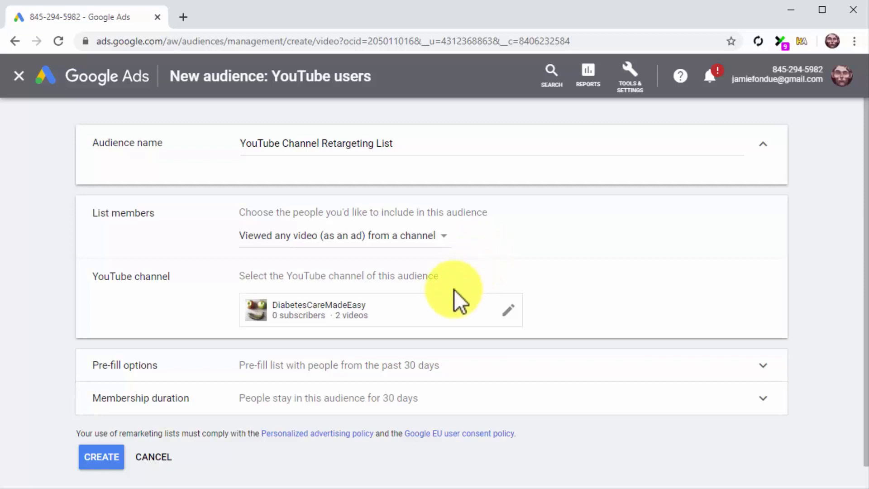
{"action": "left_click", "coordinate": [443, 309]}
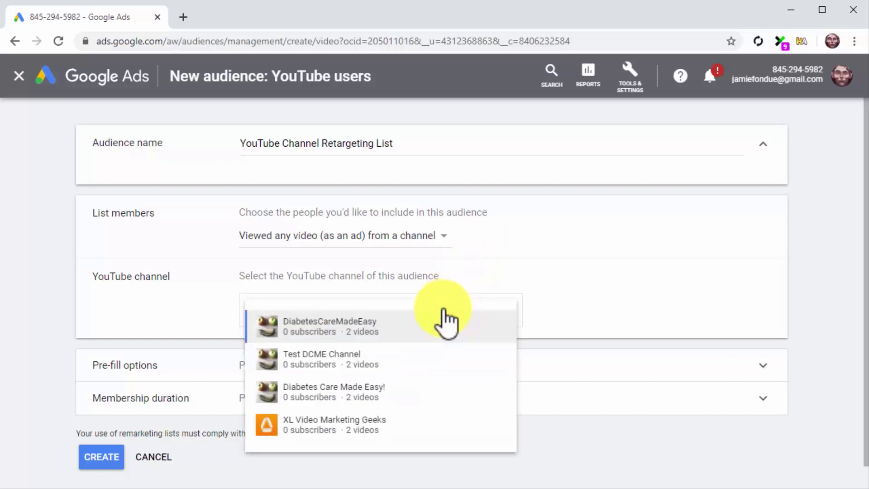
{"action": "left_click", "coordinate": [429, 392]}
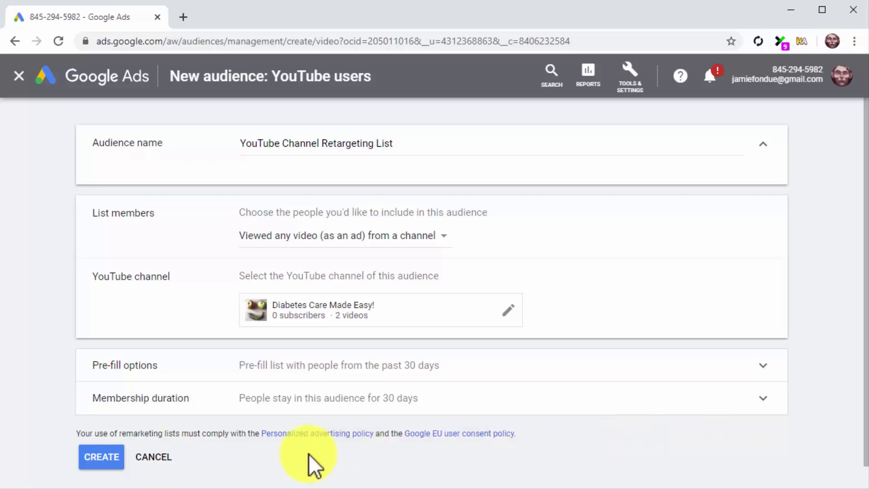
{"action": "left_click", "coordinate": [117, 458]}
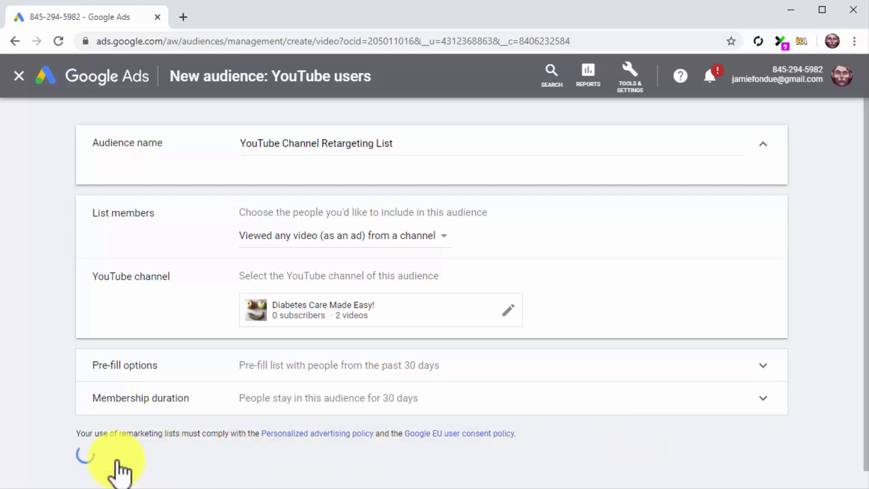